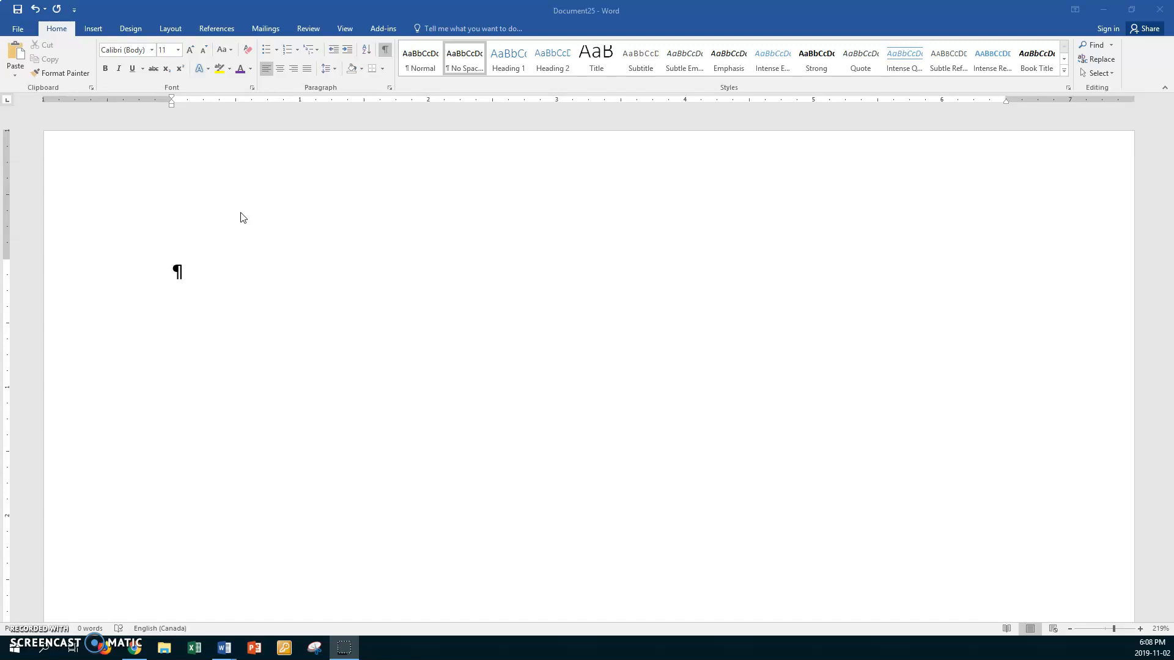
- Start inserting text from a file, browsing to D: > CLASSES V Drive > ICT > Teaching Documents ICTA
click(223, 197)
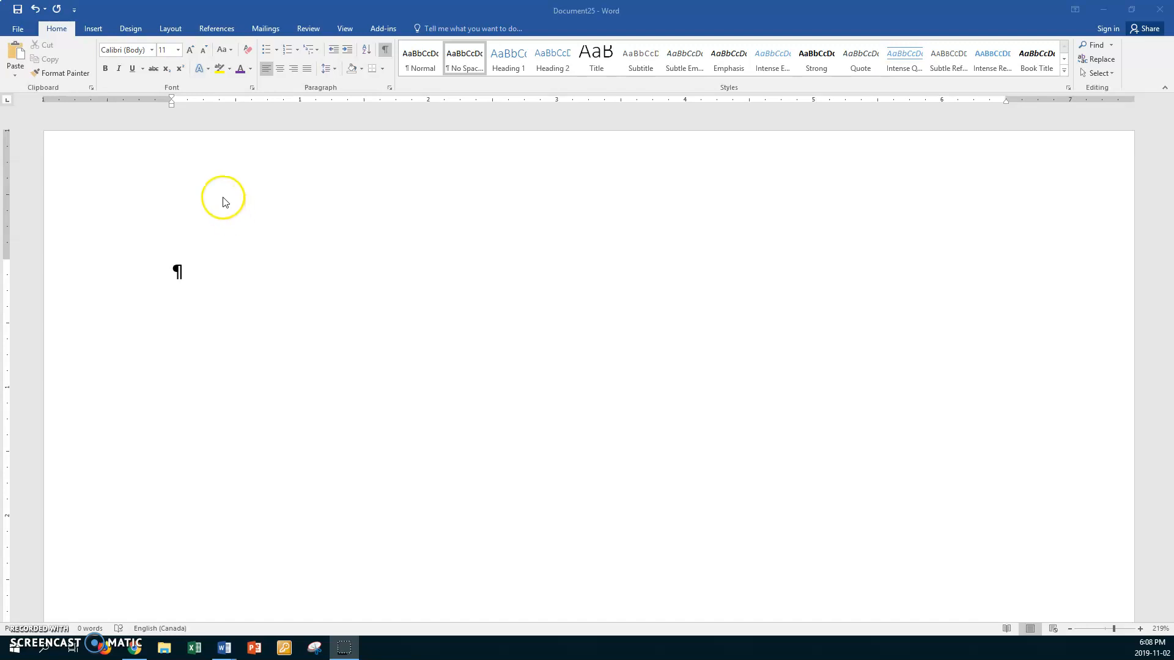
click(94, 30)
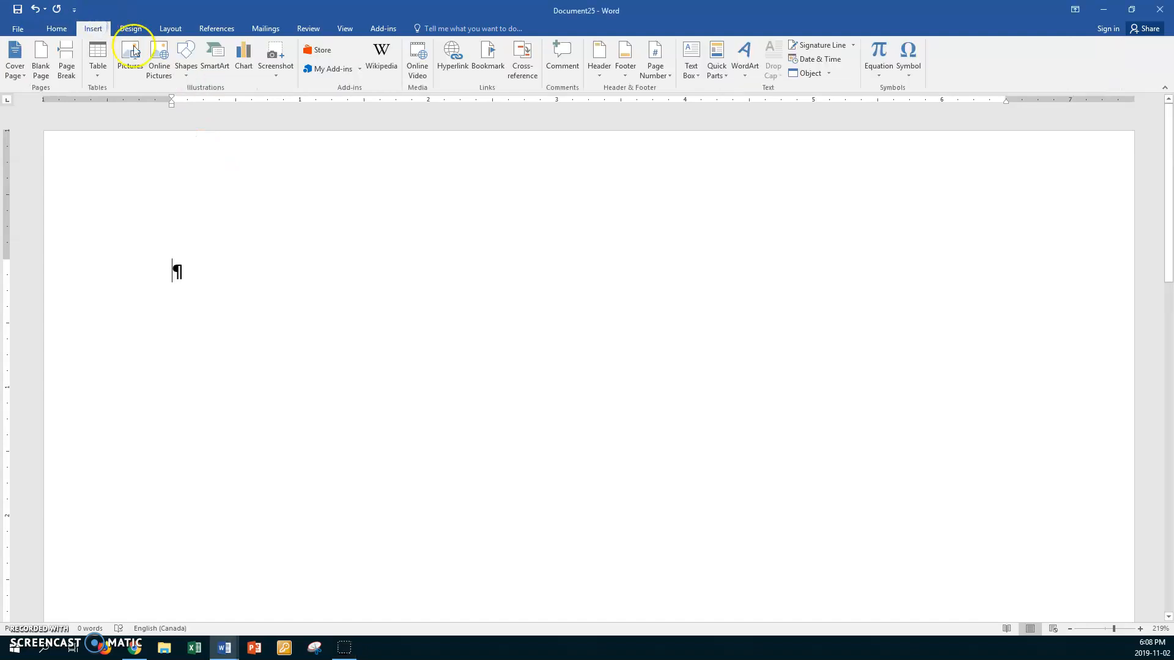
click(829, 73)
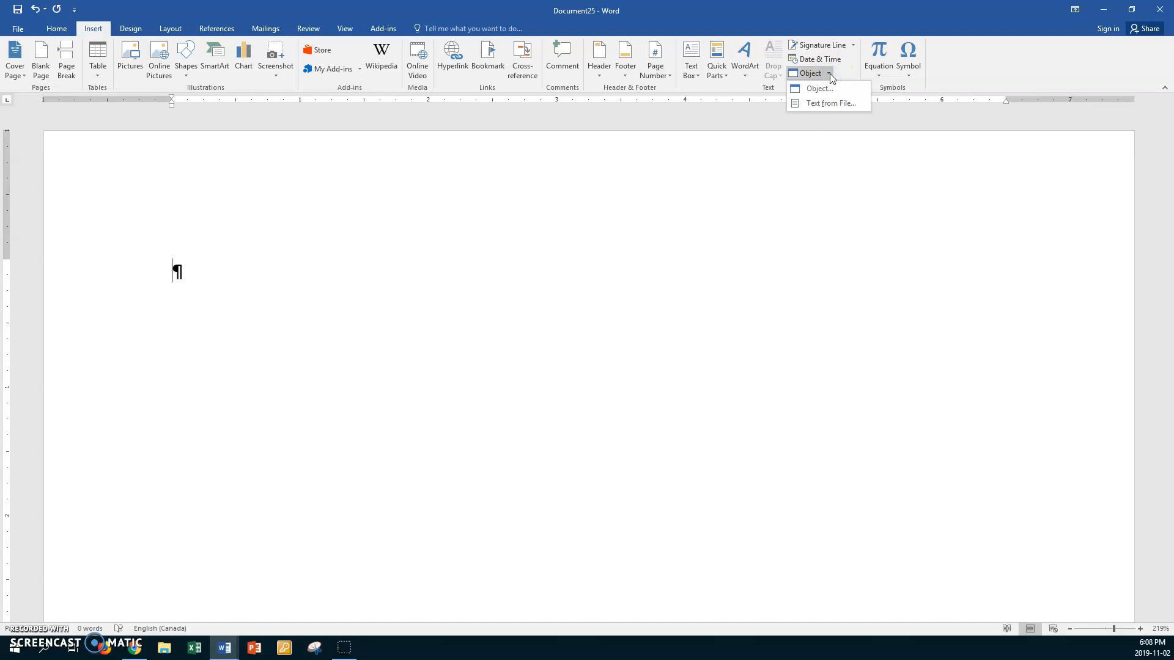
click(830, 105)
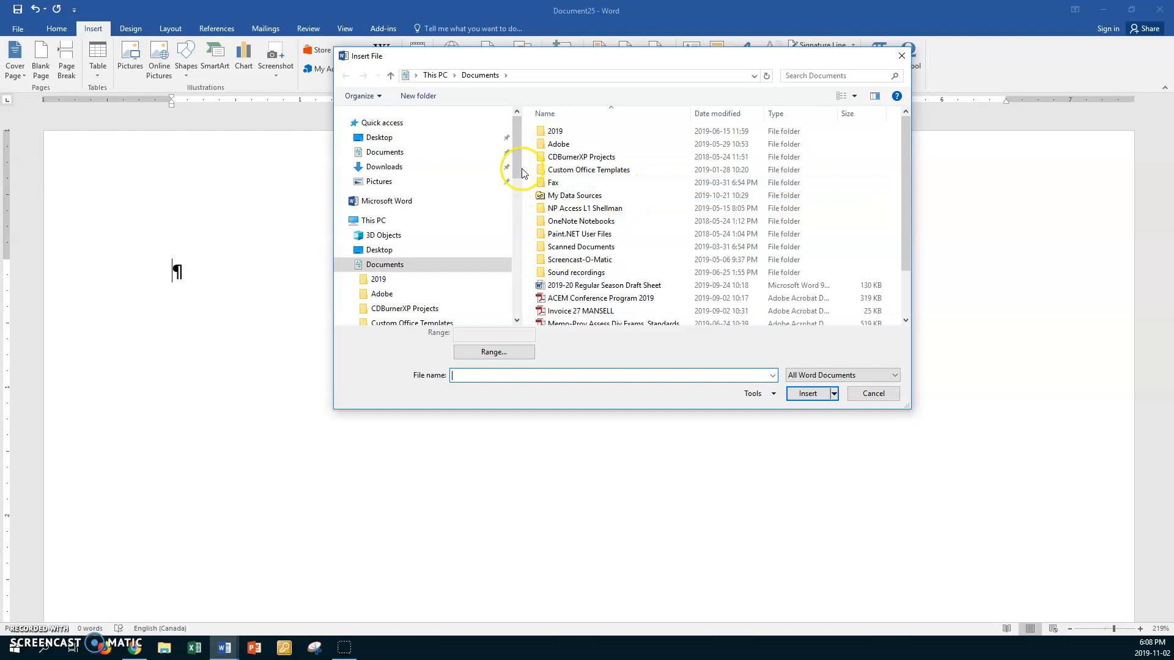
drag(521, 166, 515, 257)
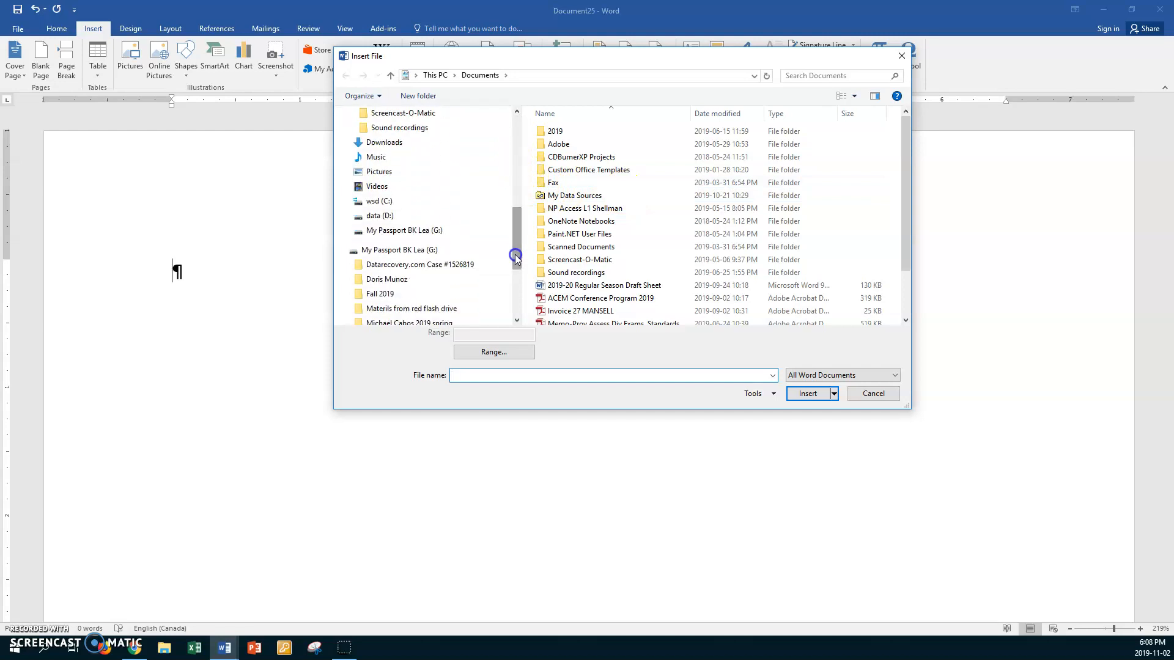
click(390, 216)
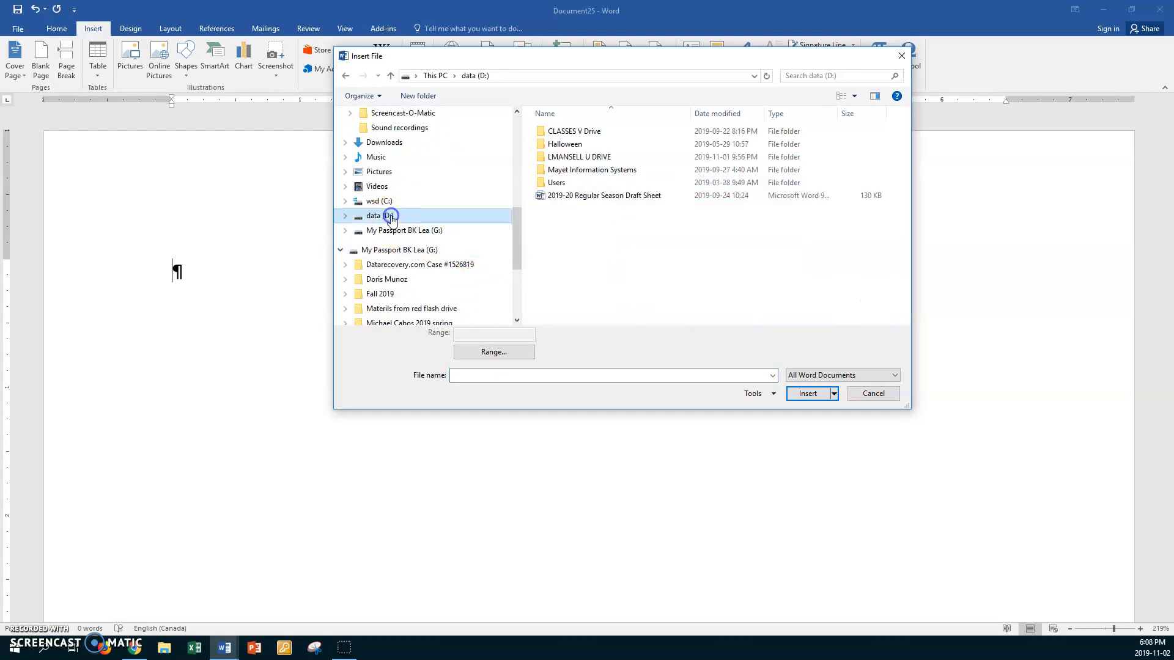
double_click(541, 134)
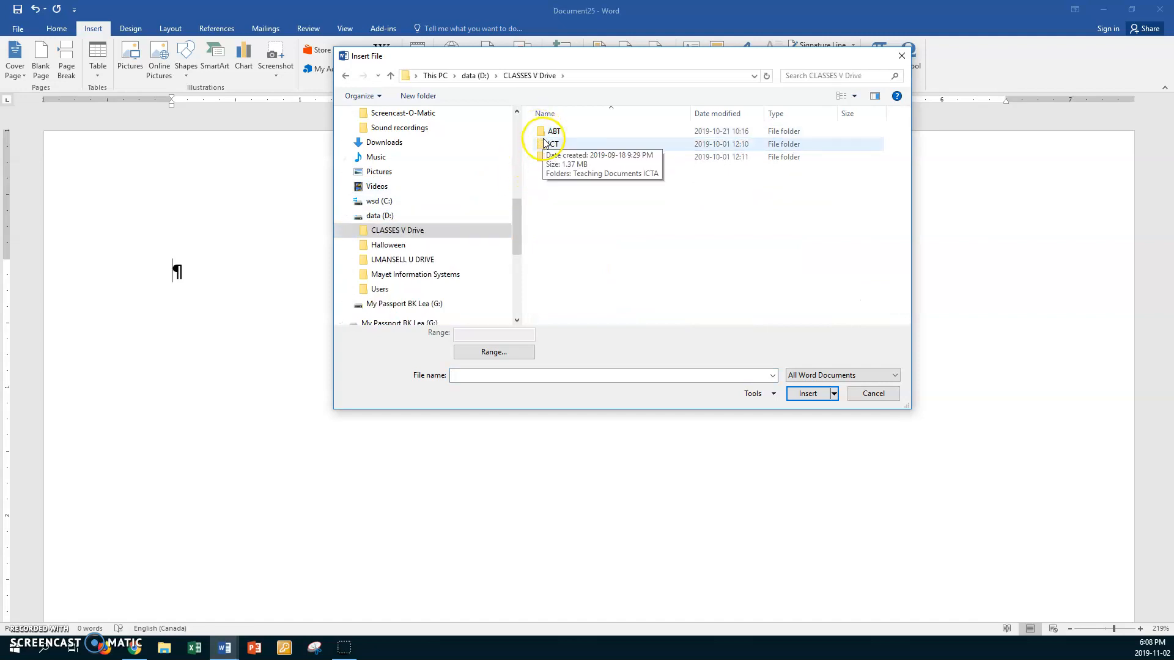
double_click(543, 145)
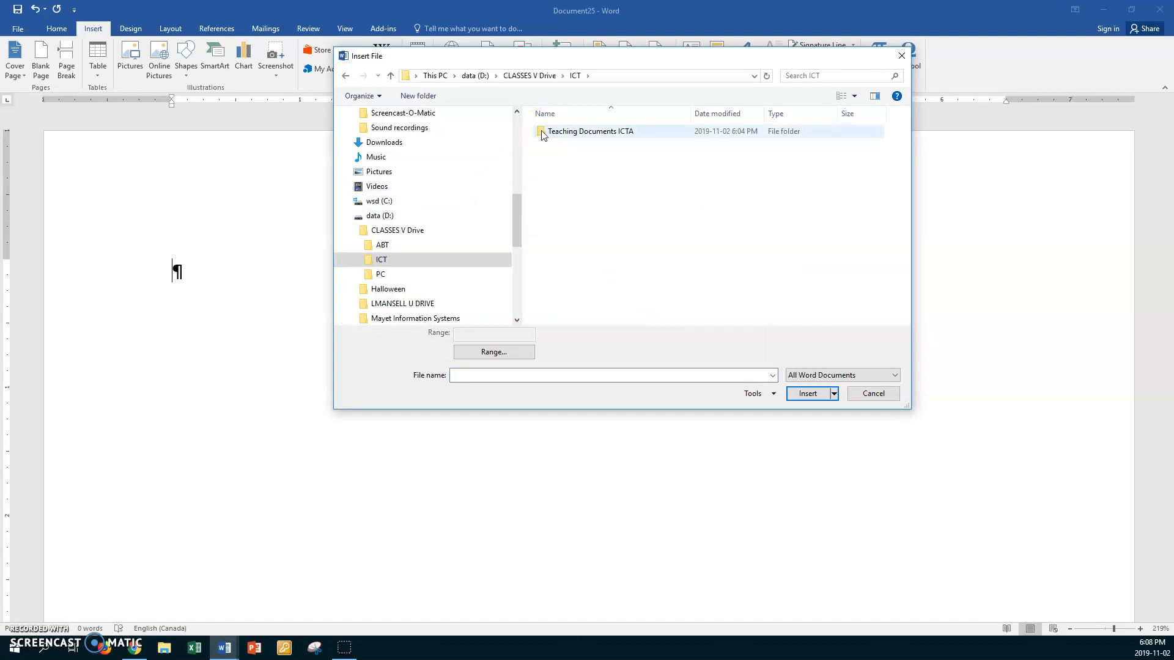
double_click(542, 132)
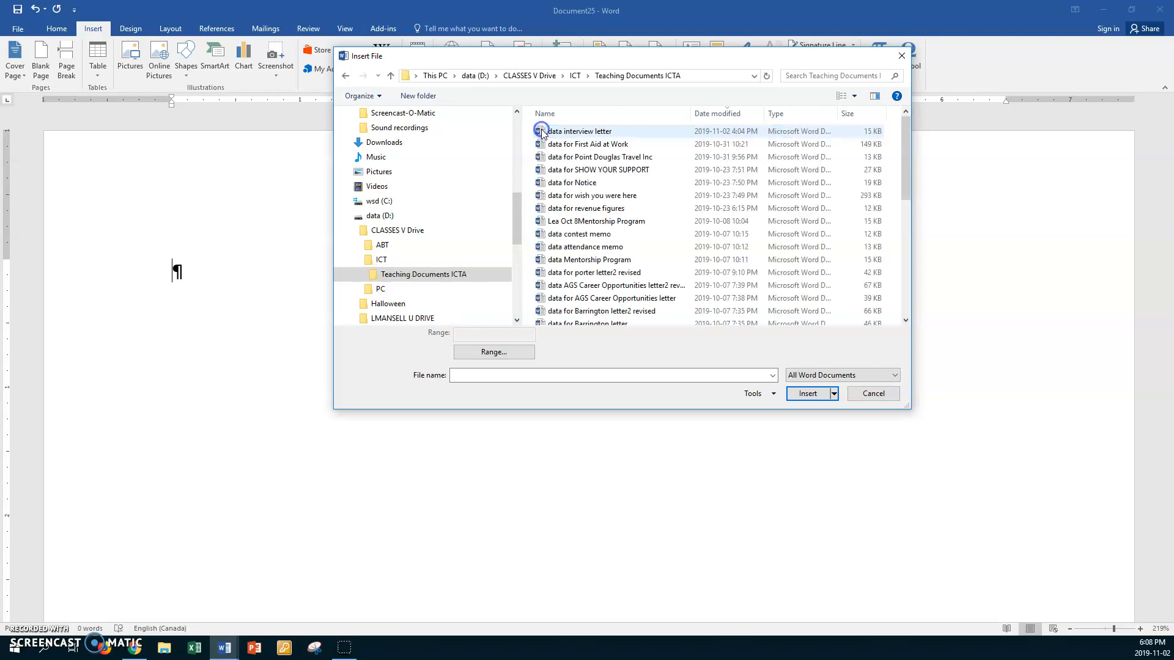
- Search the folder for 'co' and insert the data cover letters file
click(789, 76)
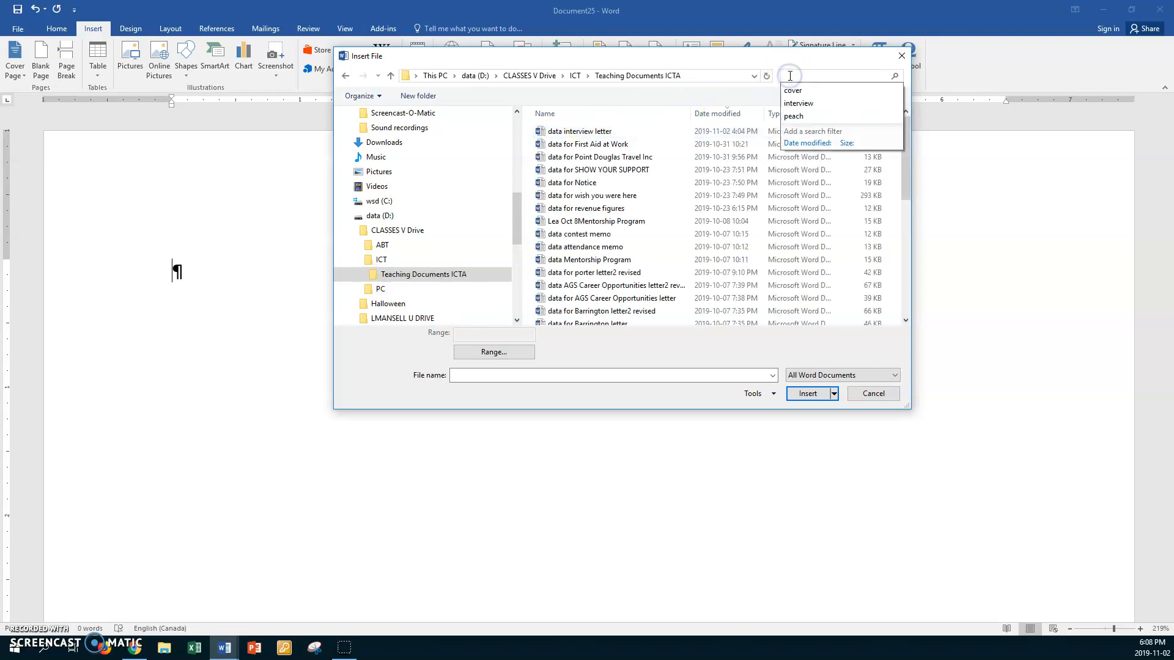
text(cover)
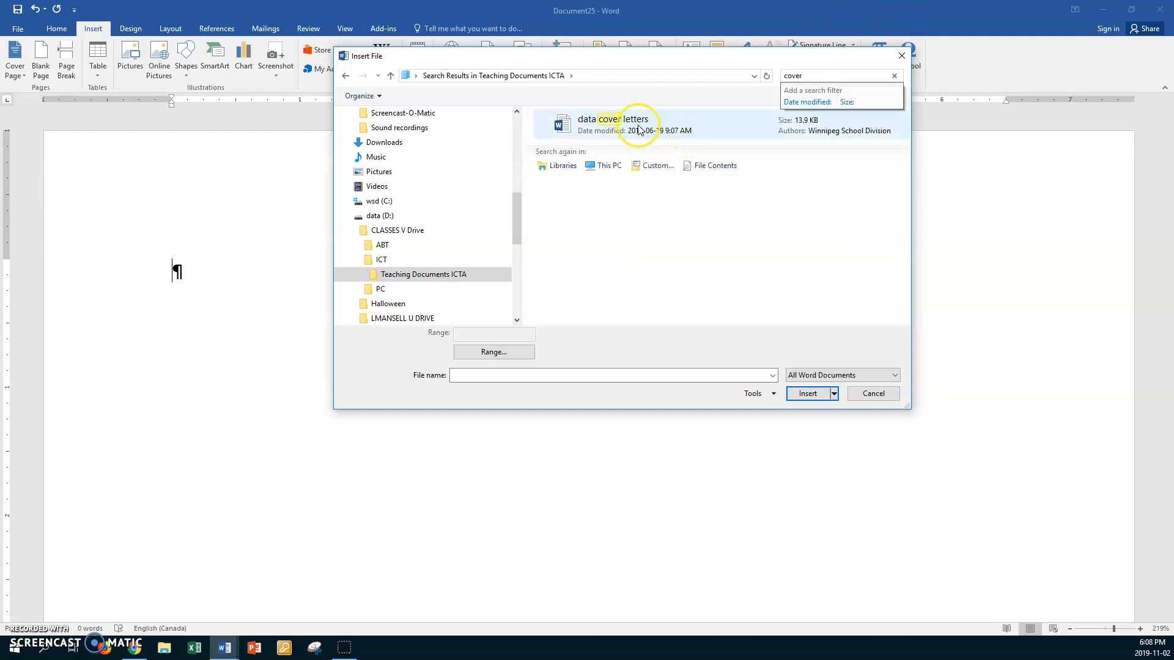
click(561, 129)
double_click(561, 129)
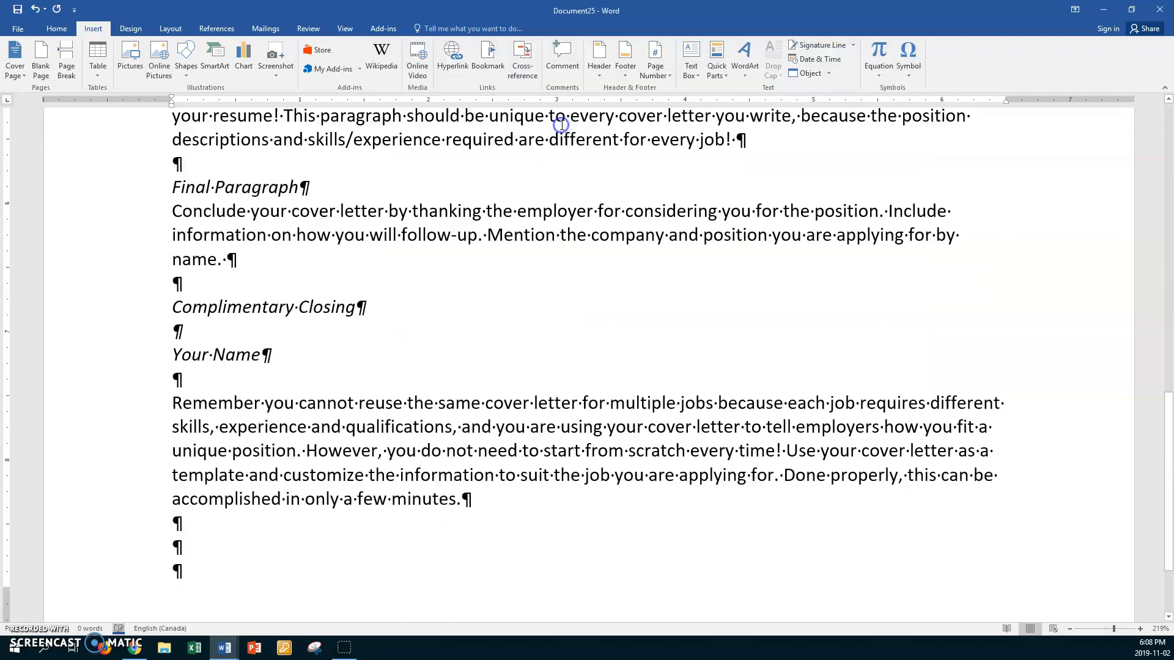
- Save the letter in ICTB > Tables as the author's name followed by 'Nov 2 cover letter'
scroll(506, 264, up, 12)
scroll(506, 266, up, 3)
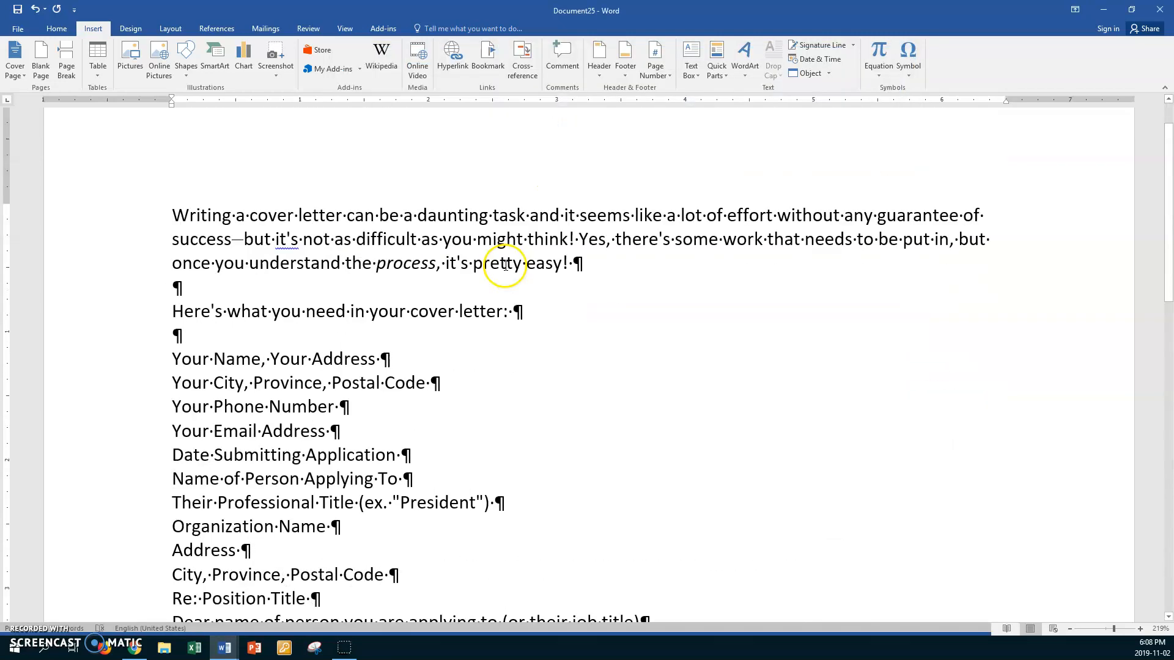
click(17, 30)
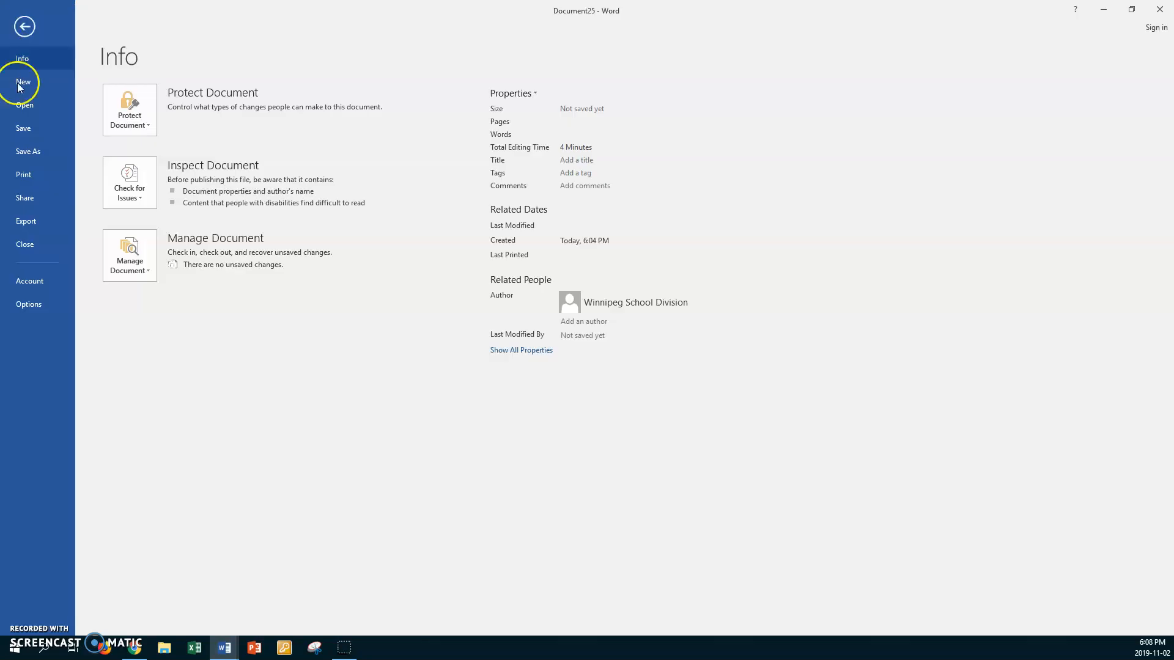
click(25, 151)
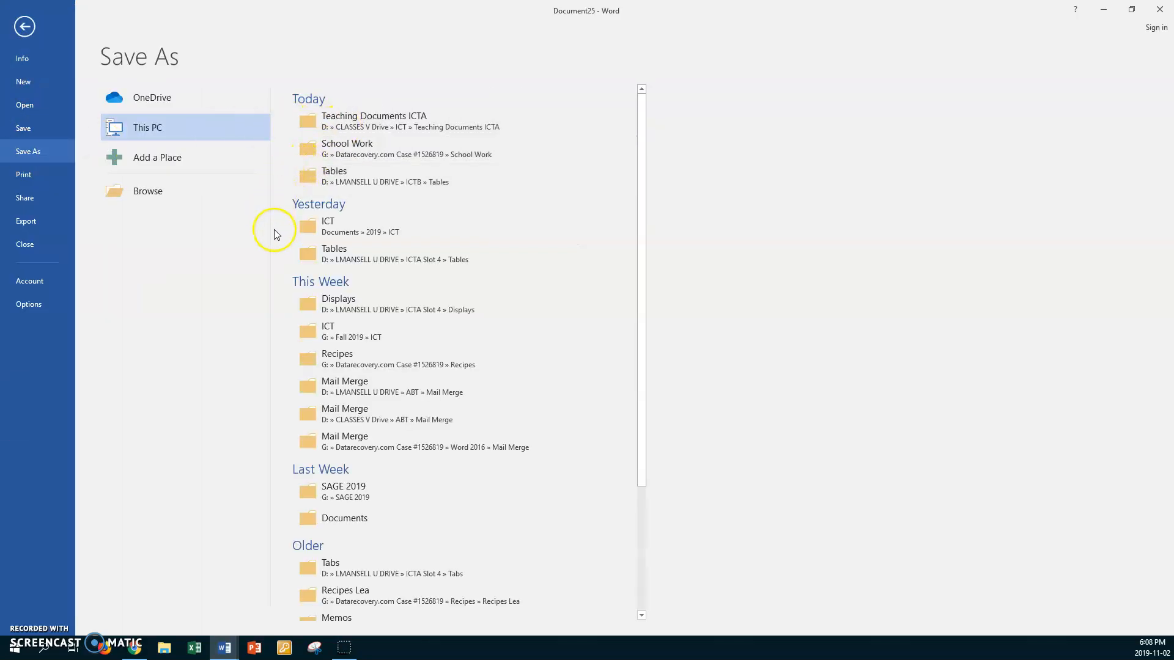
click(360, 254)
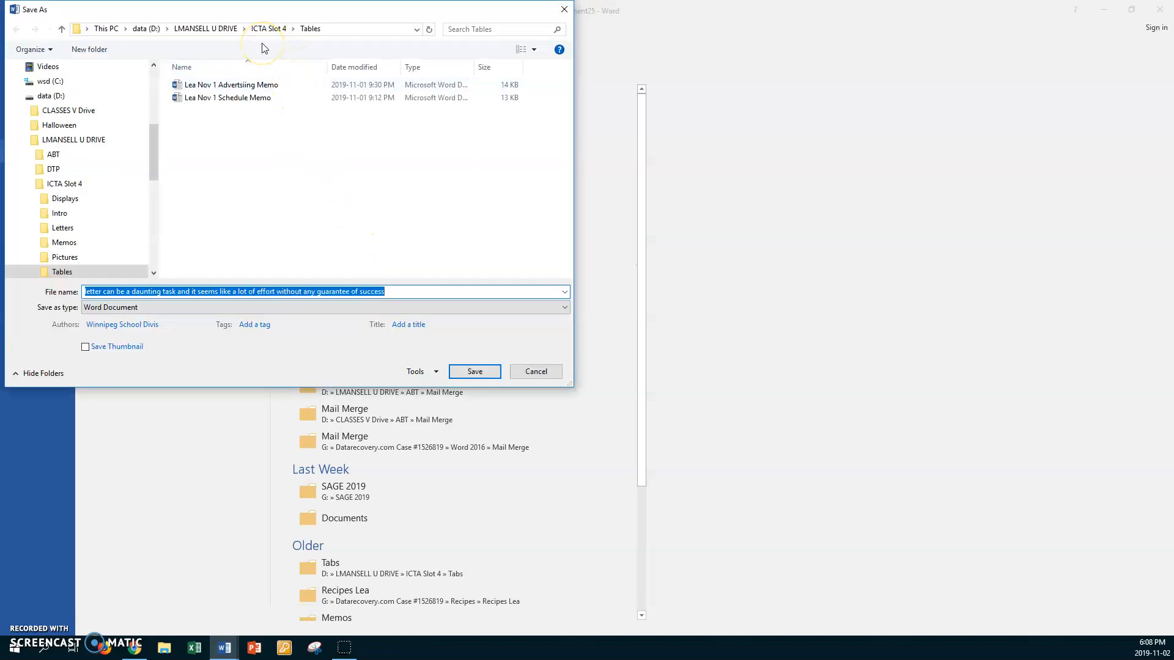
click(214, 29)
double_click(174, 129)
double_click(176, 125)
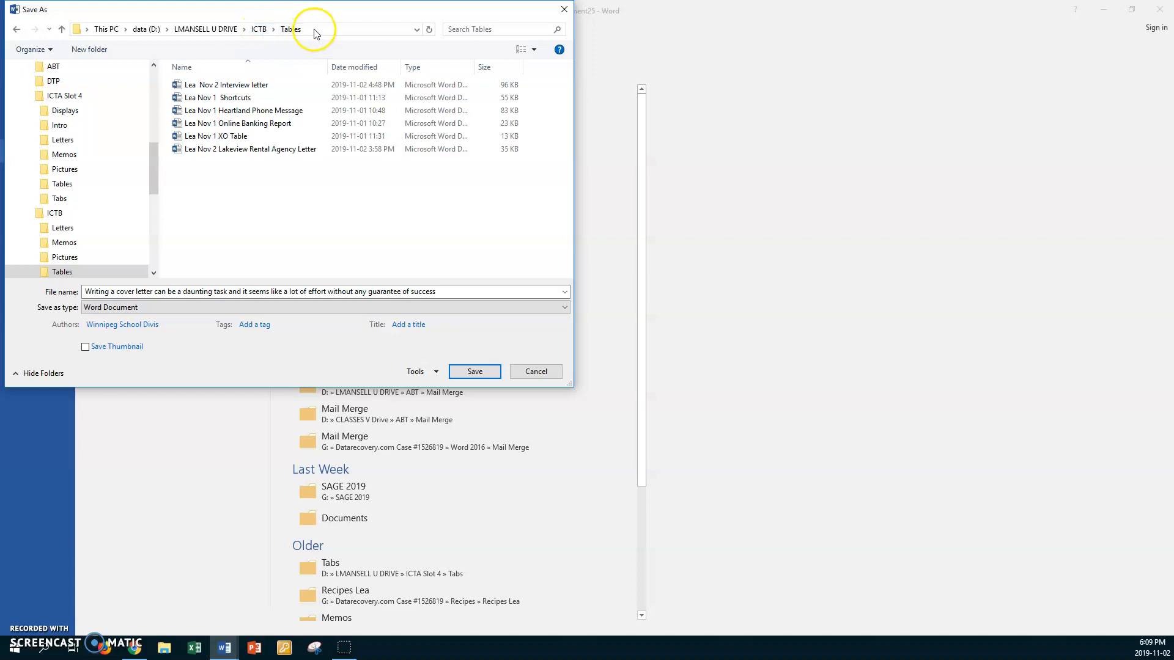
triple_click(452, 292)
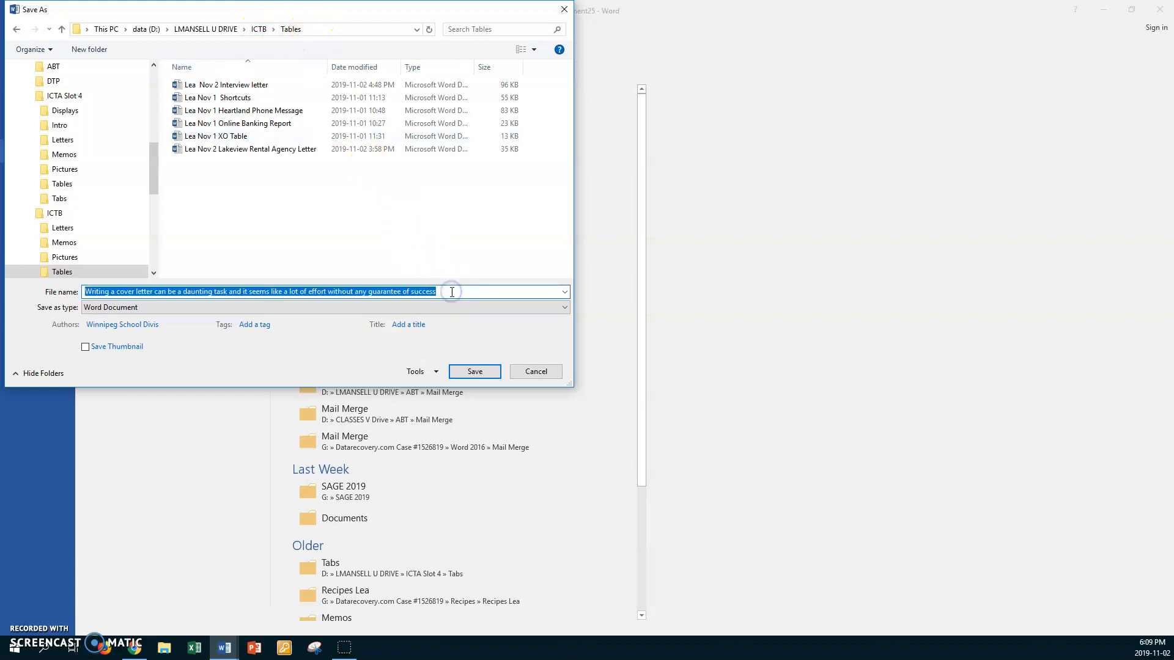
text(L)
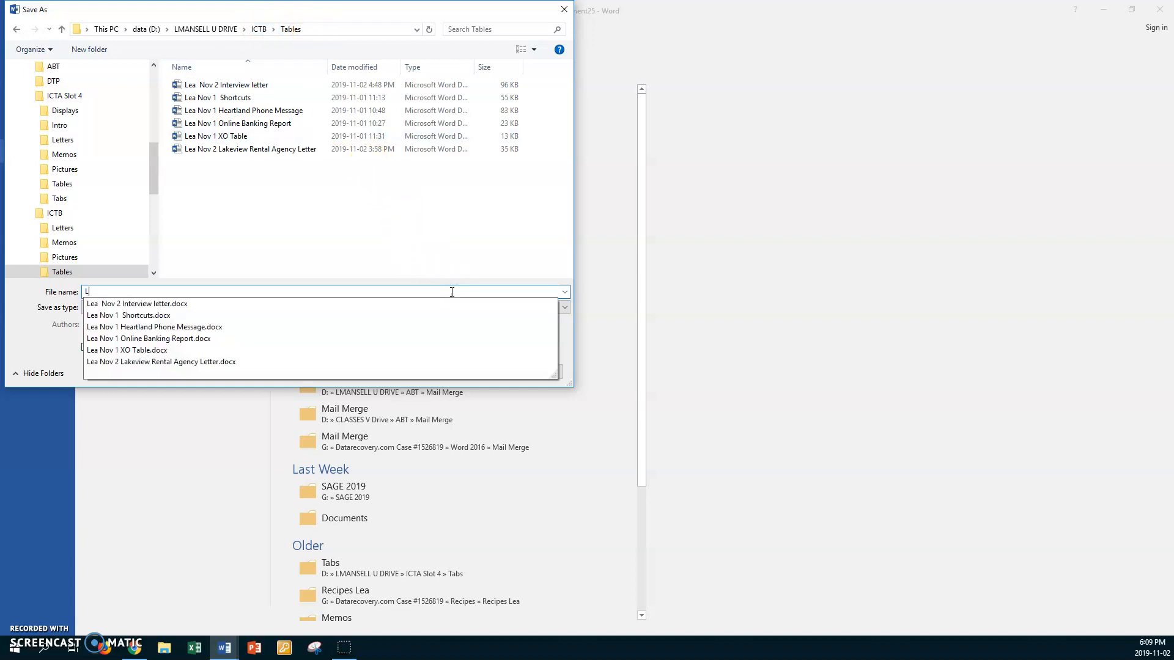
text(ea N)
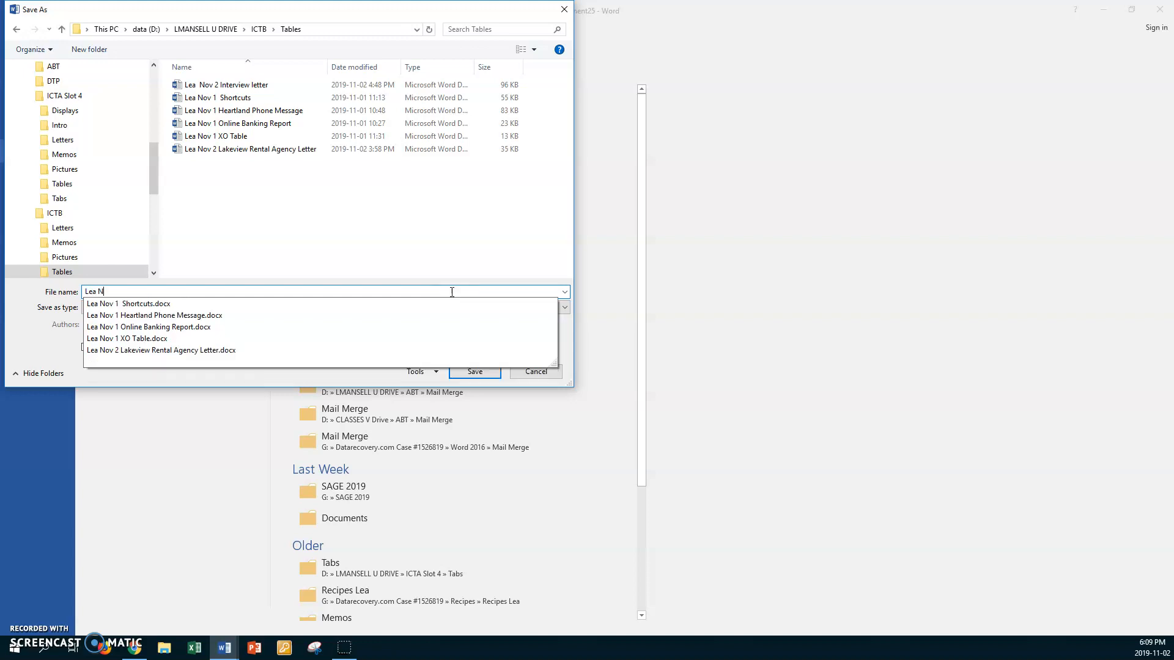
text(ov 2)
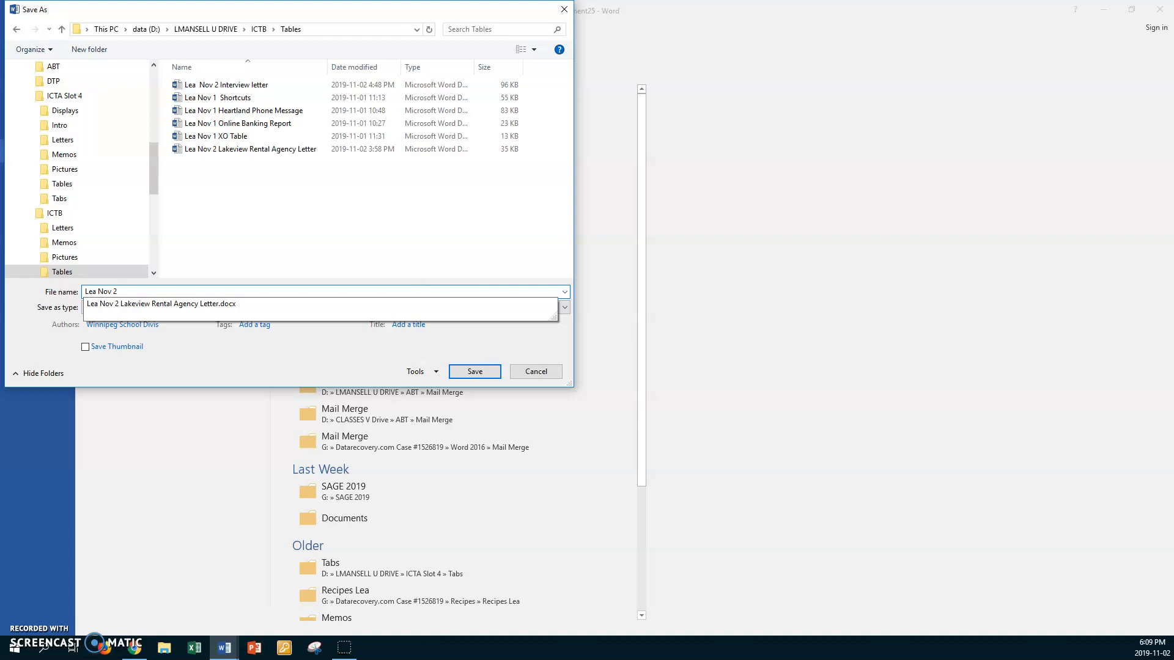
text( cover letter)
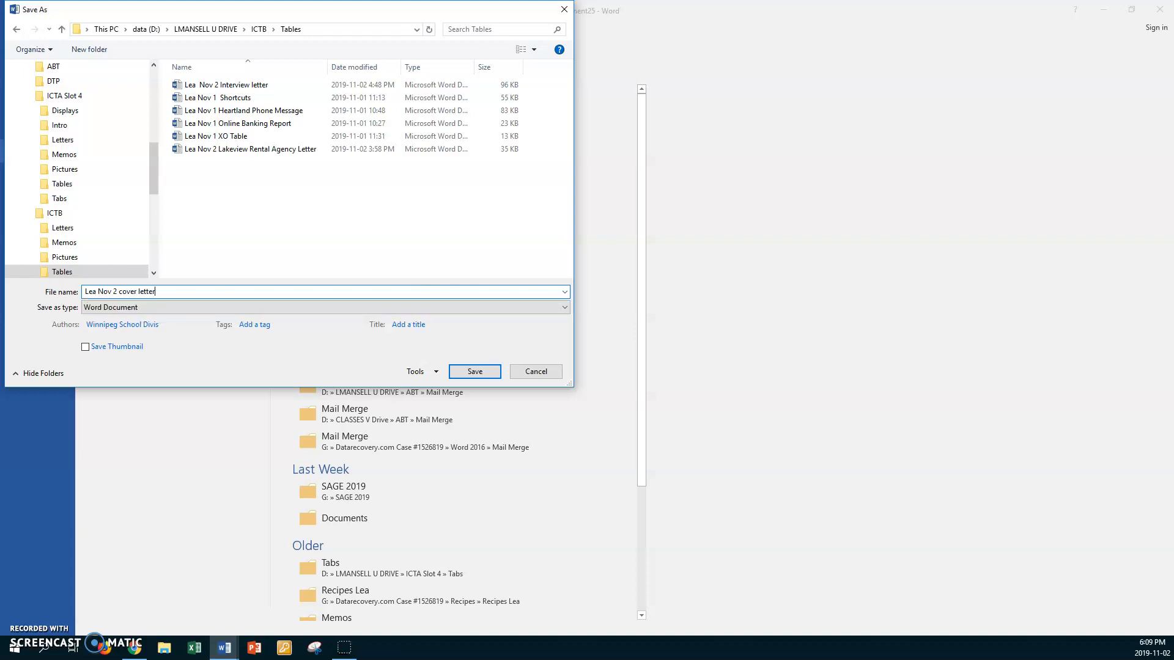
click(475, 371)
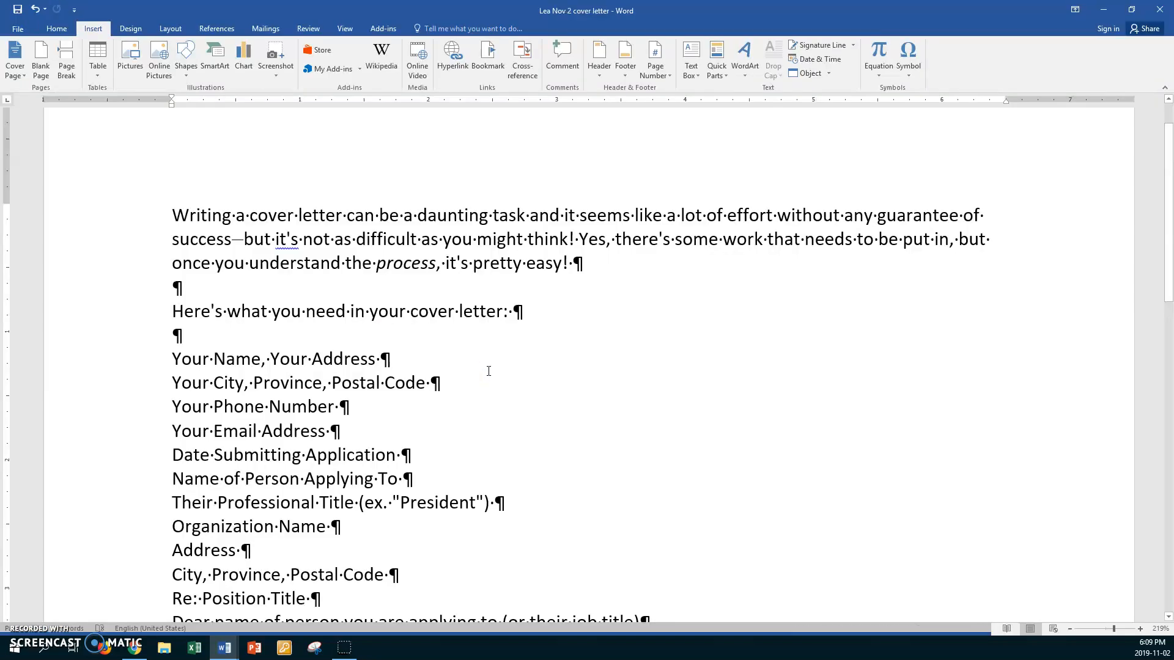
- Set custom page margins of 2.5" top and 0.5" bottom
scroll(488, 371, up, 1)
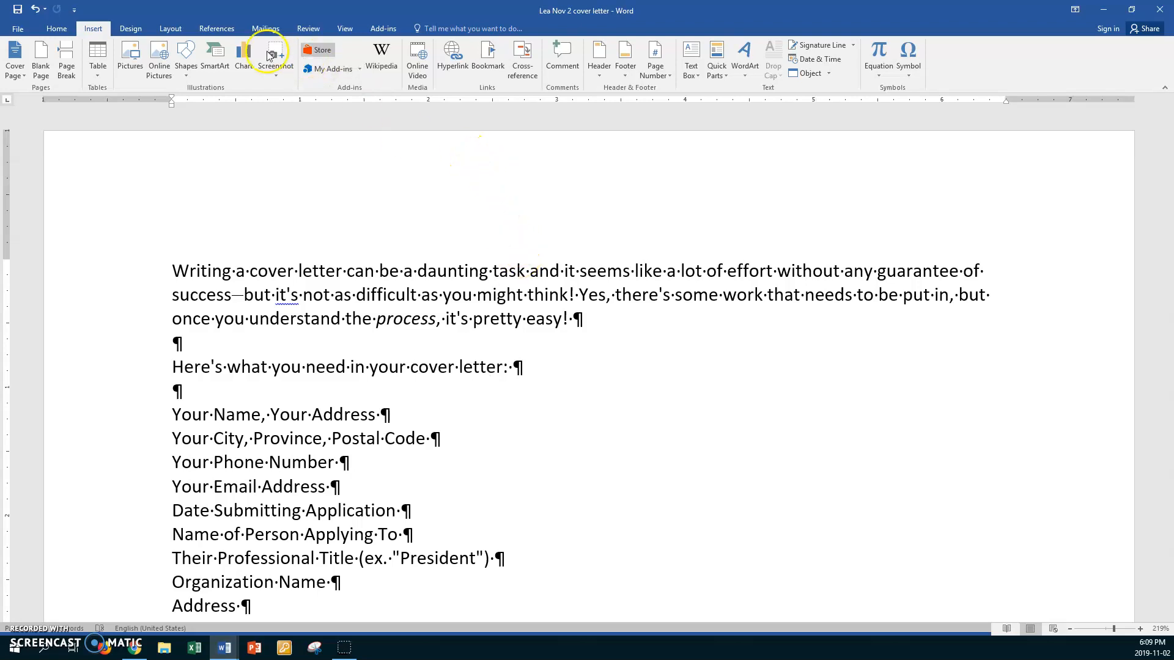
click(171, 29)
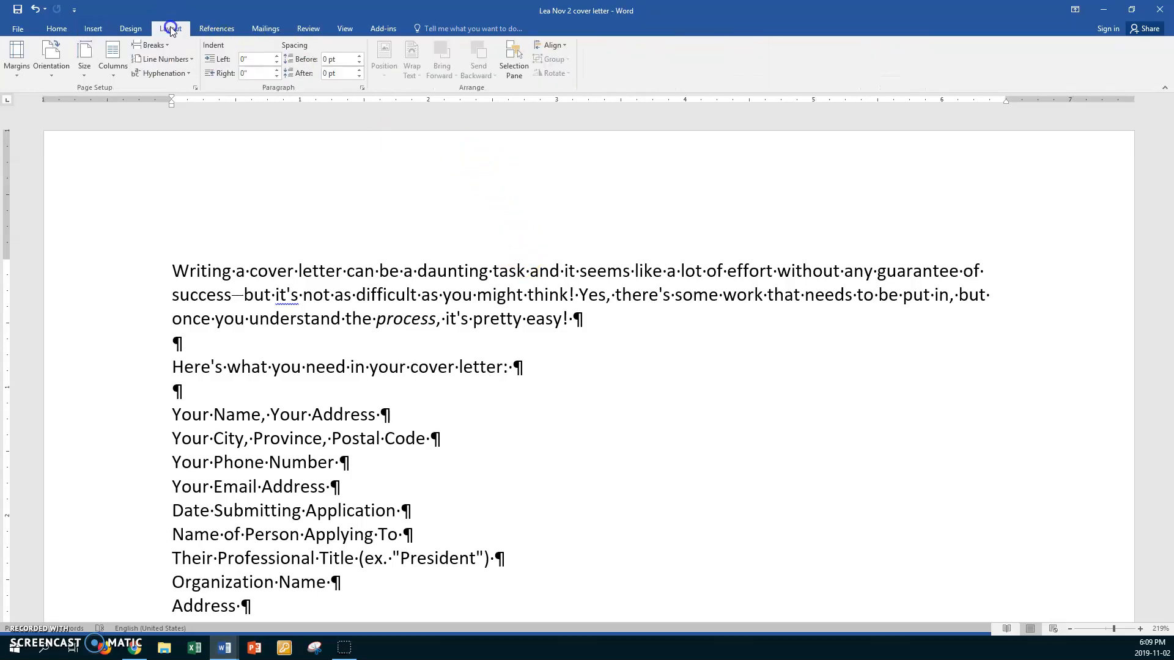
click(11, 72)
click(24, 332)
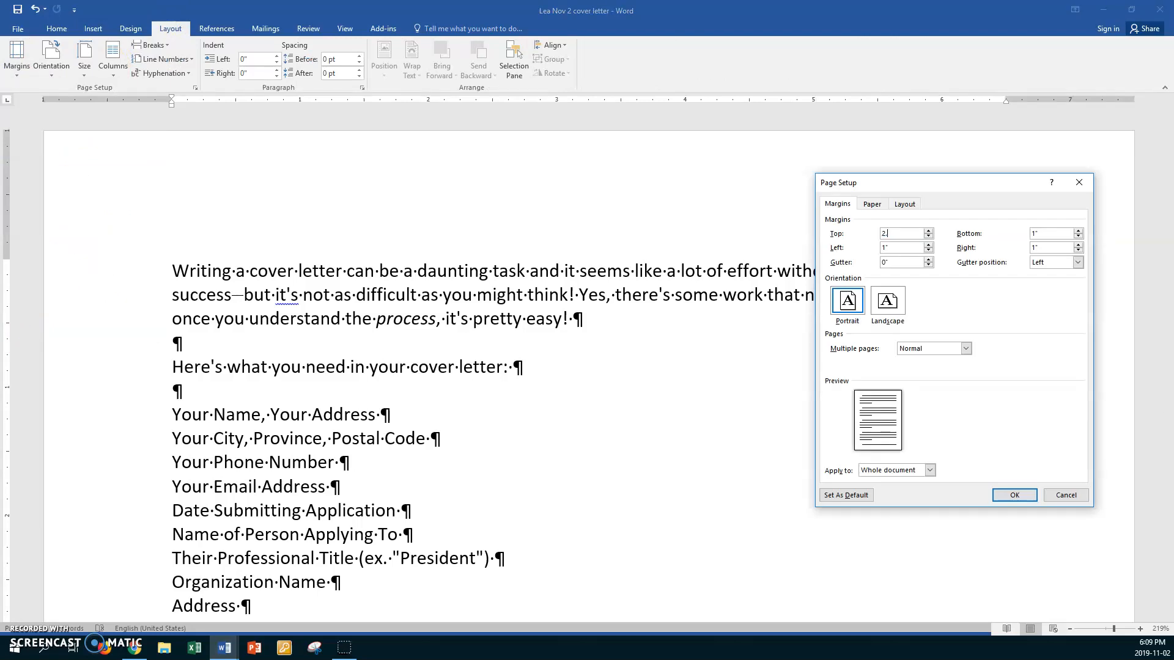
key(Tab)
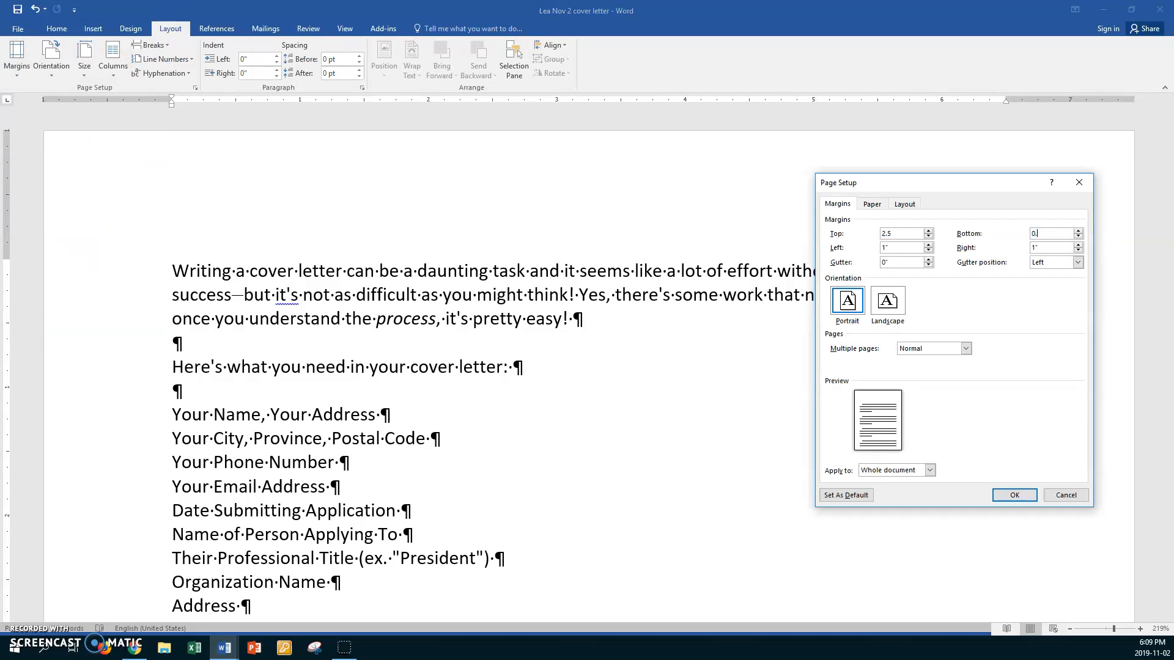
text(0.5)
click(1012, 495)
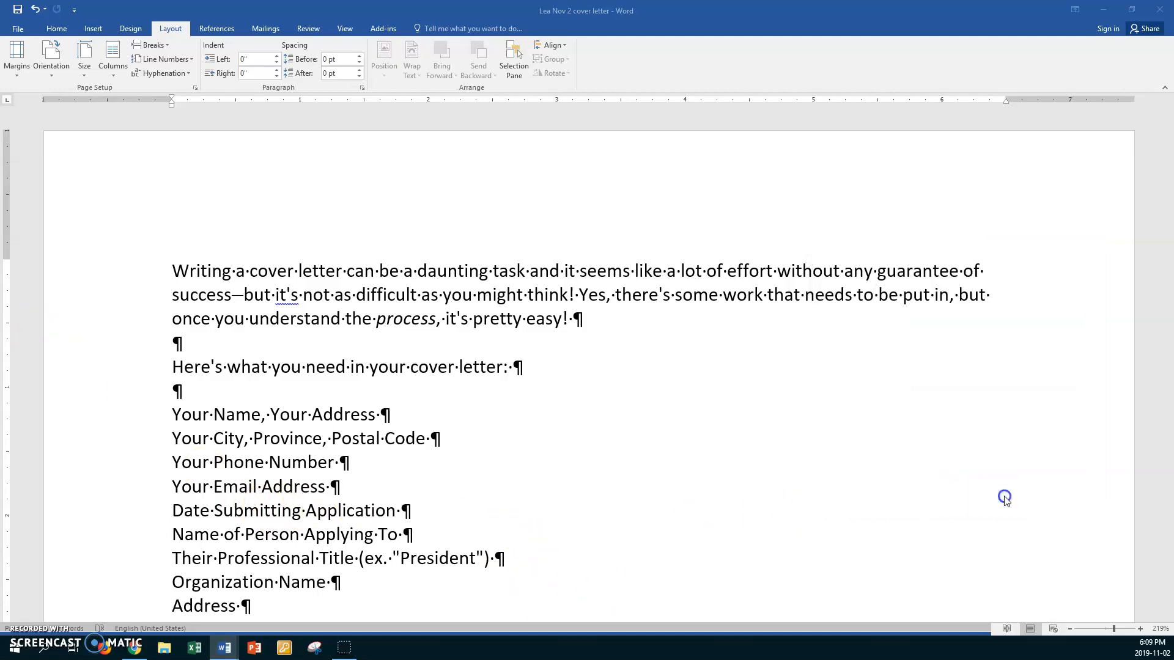
- Add a blank line above the 'Writing a cover letter' opening paragraph
scroll(444, 509, up, 10)
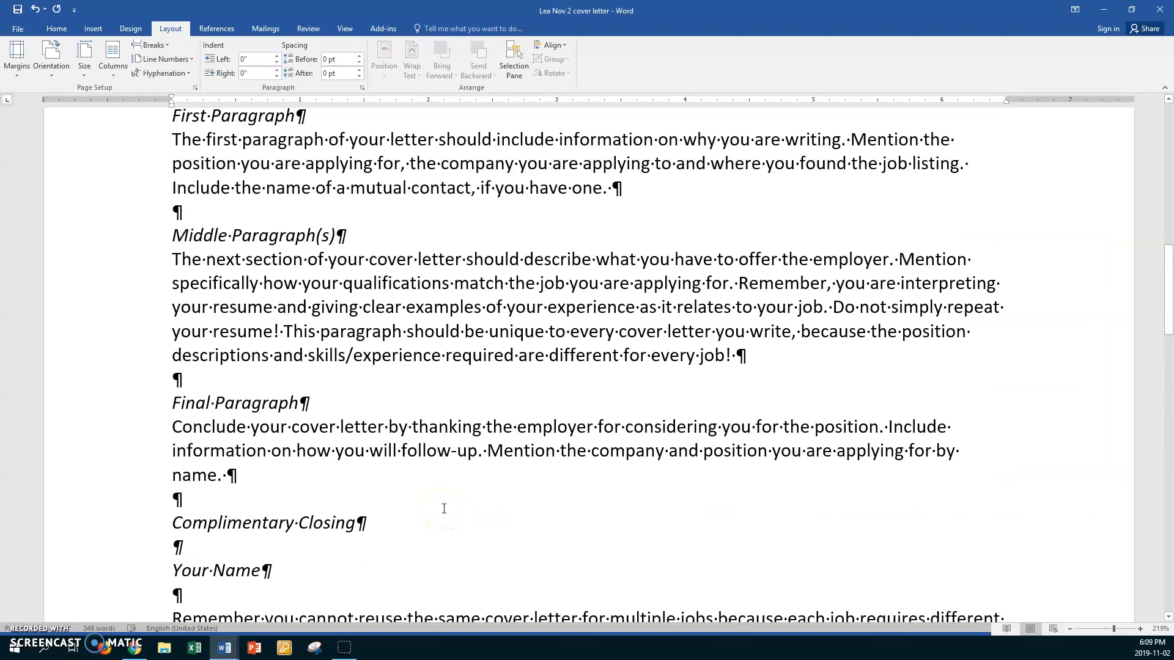
scroll(443, 509, up, 10)
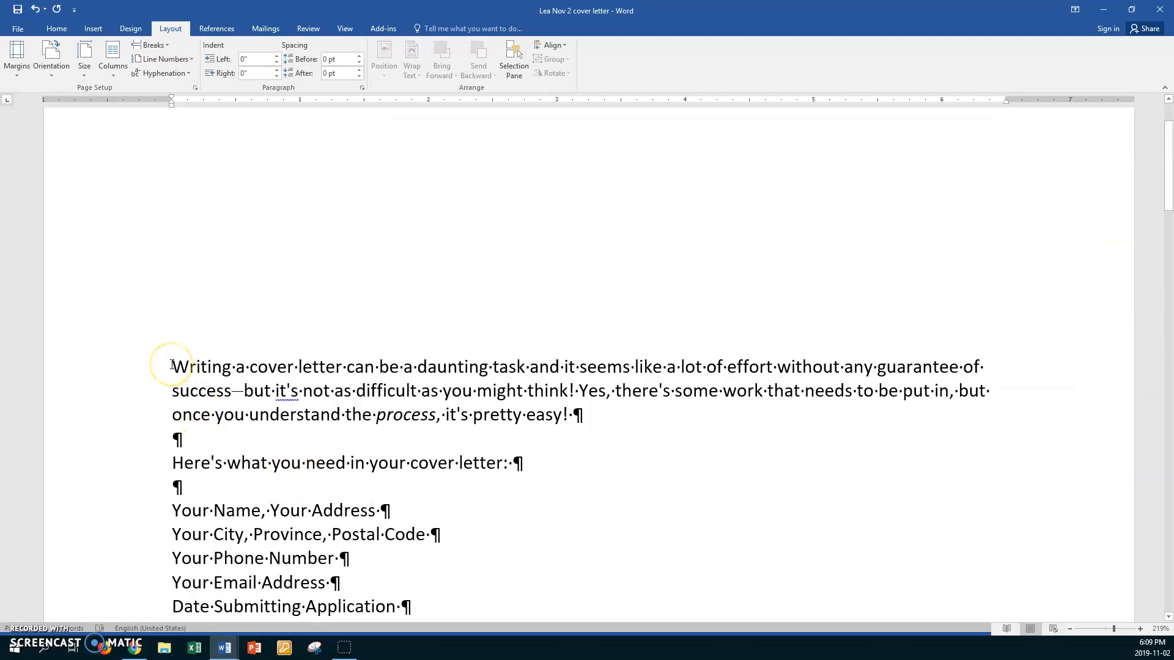
click(172, 365)
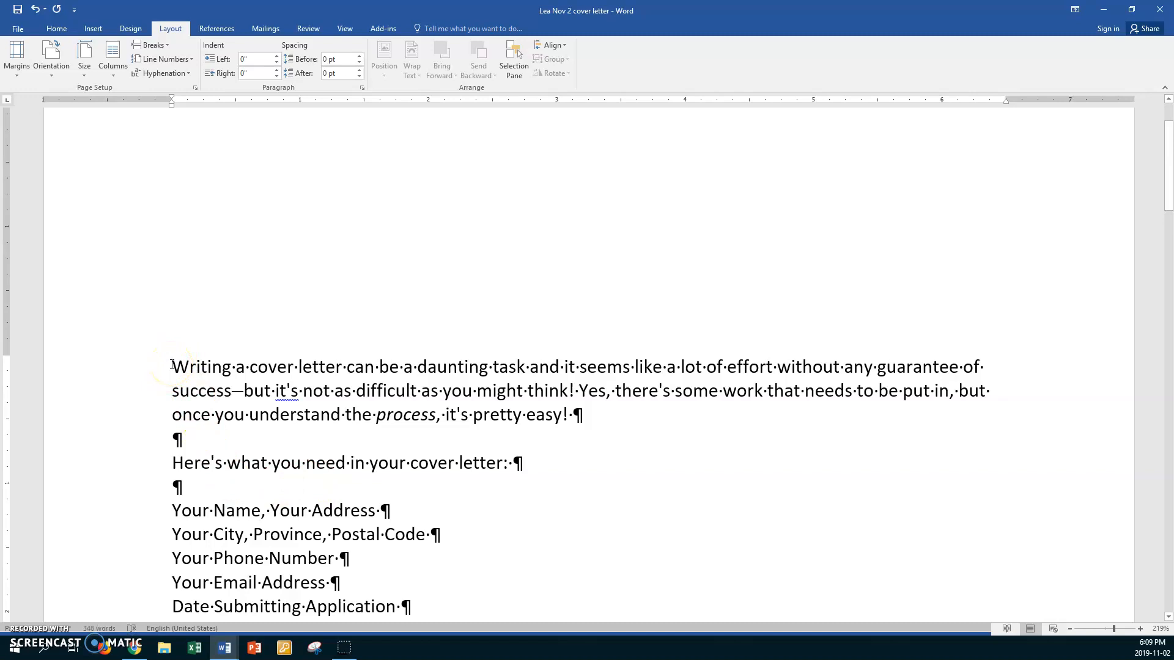
key(Return)
click(183, 368)
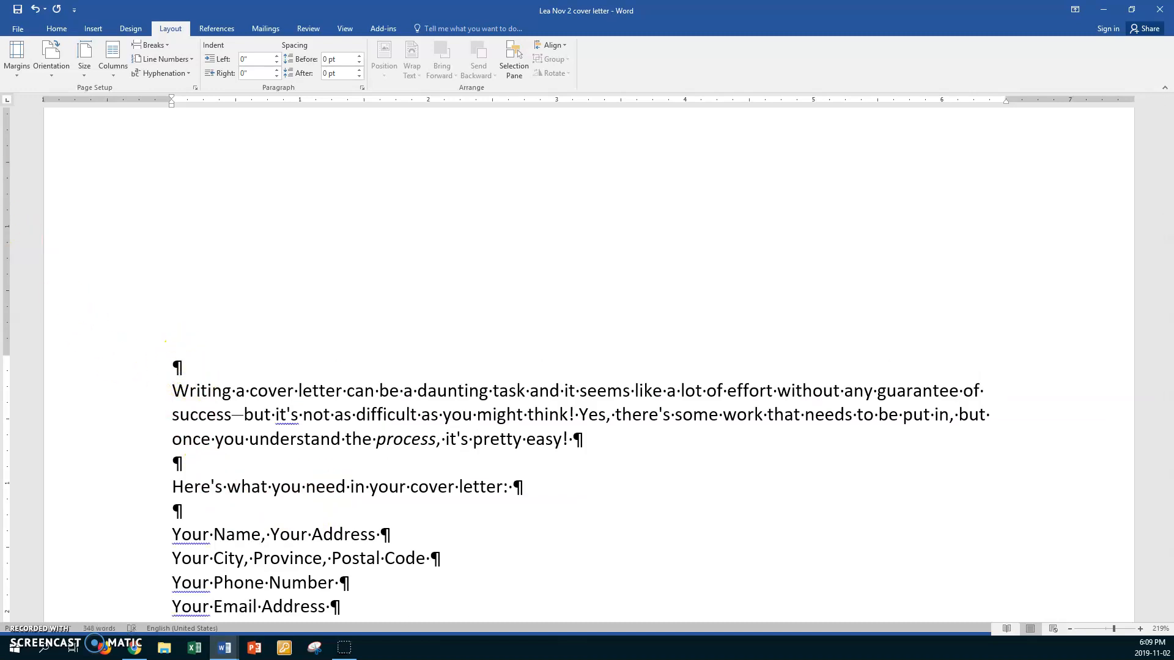
- Insert the date on that line in the spelled-out November 2, 2019 format
click(93, 29)
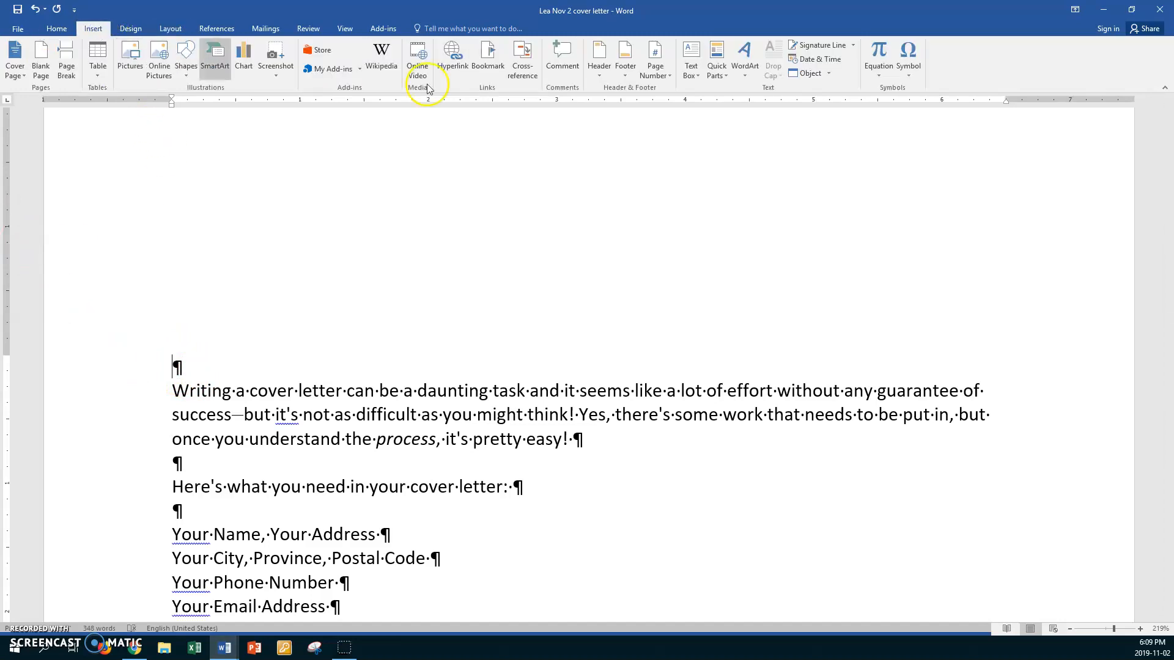
click(819, 59)
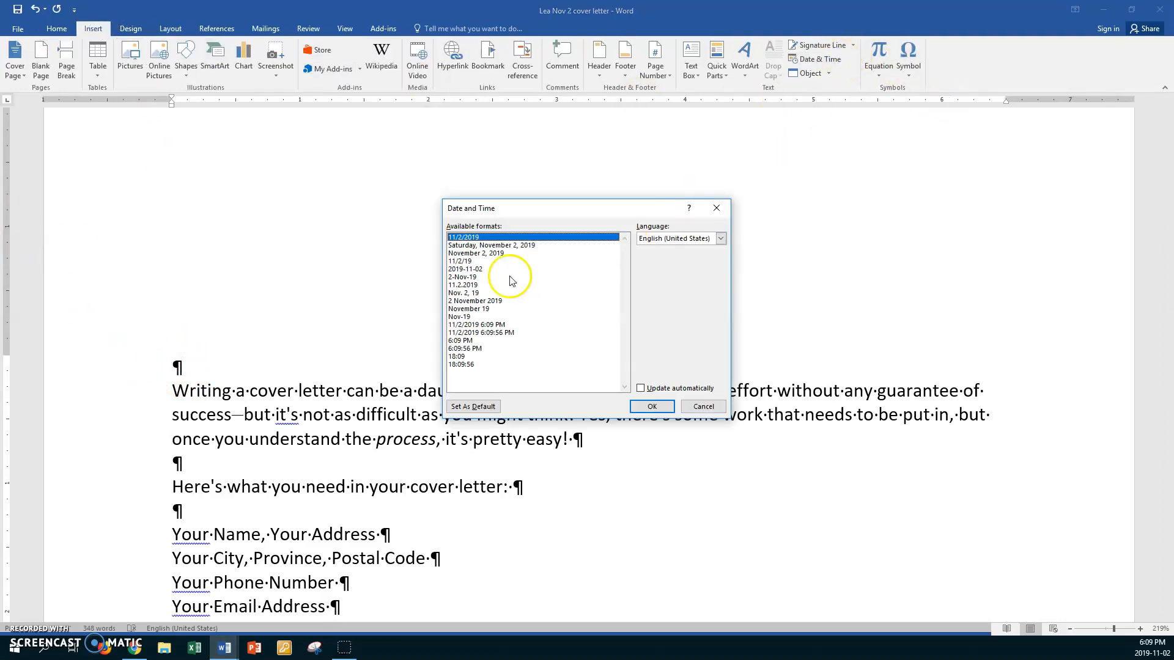
click(493, 253)
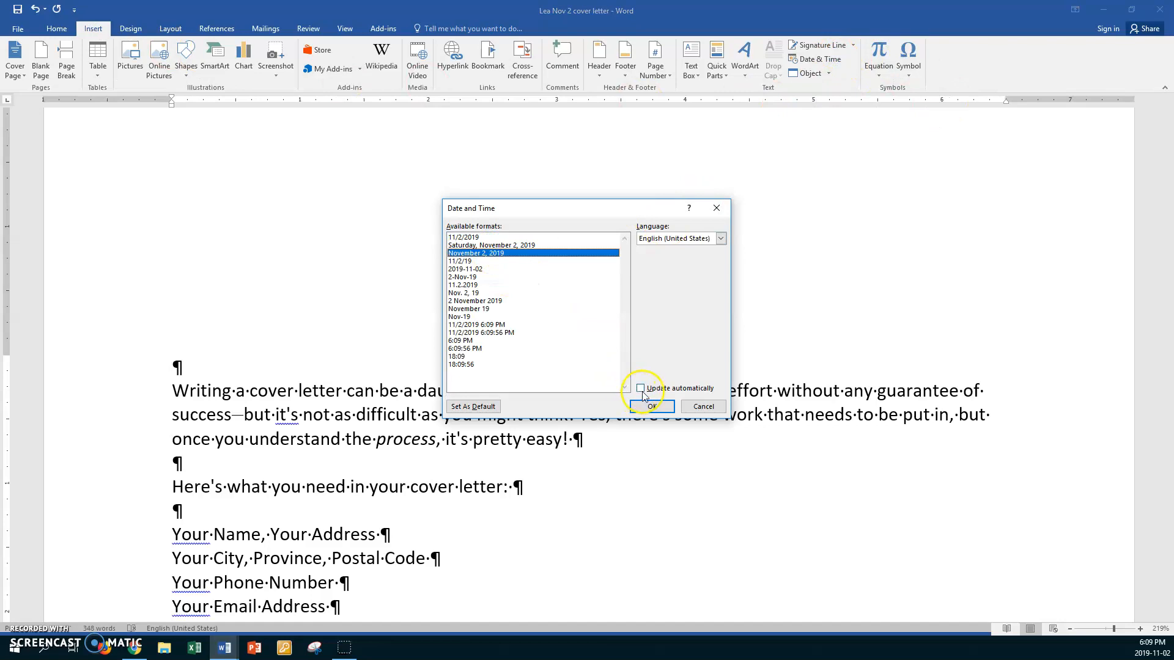
click(652, 406)
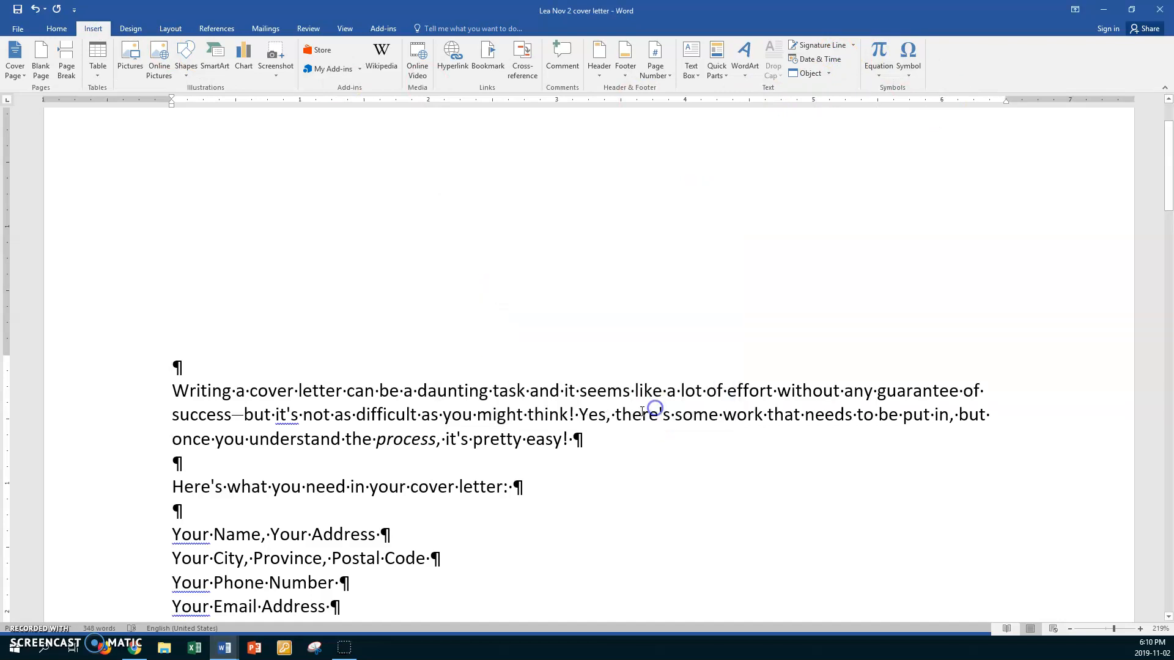
- Add blank lines below the date and type the recipient line 'Career and Technology Students'
key(Return)
key(Return)
key(Return)
key(Return)
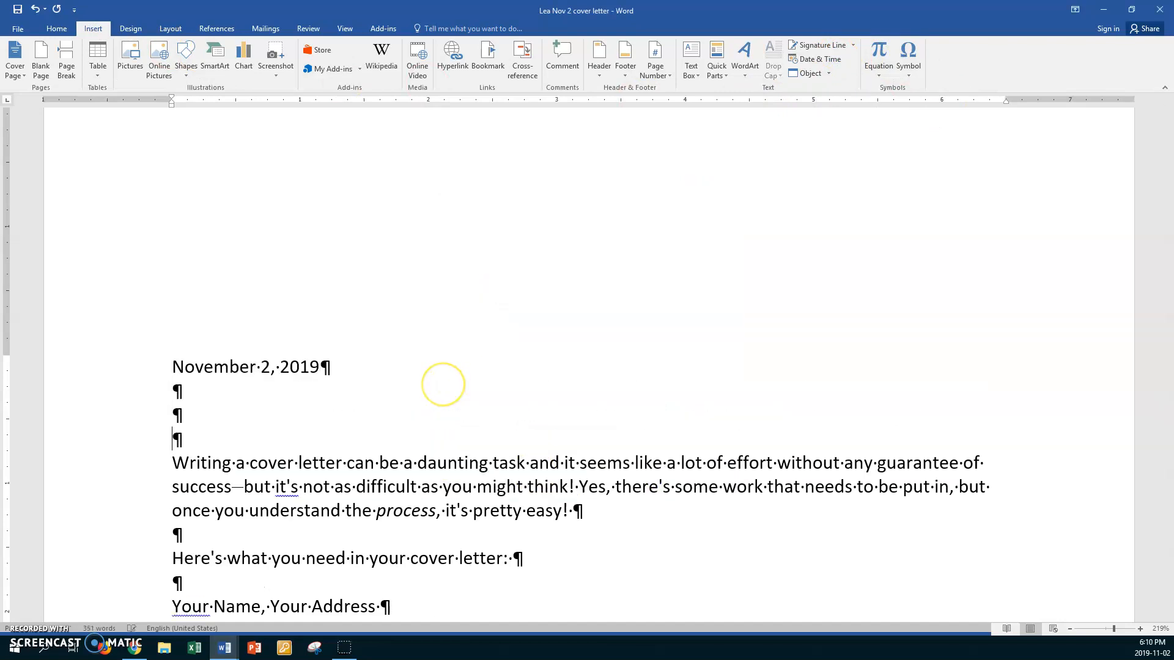
scroll(443, 385, up, 1)
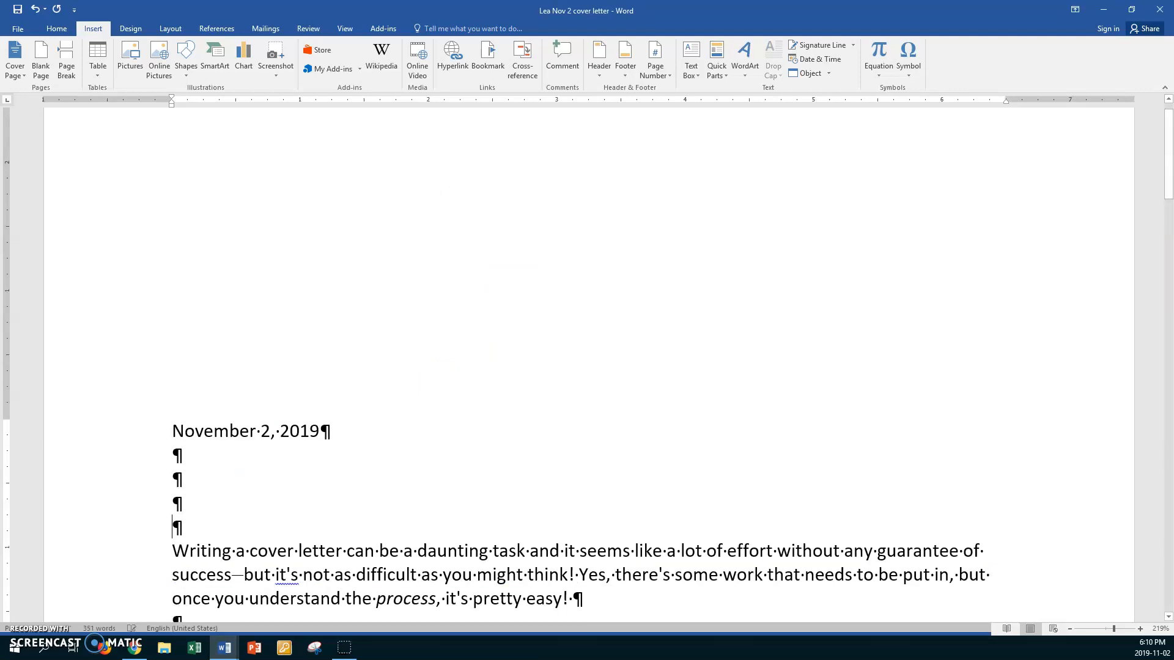
key(Return)
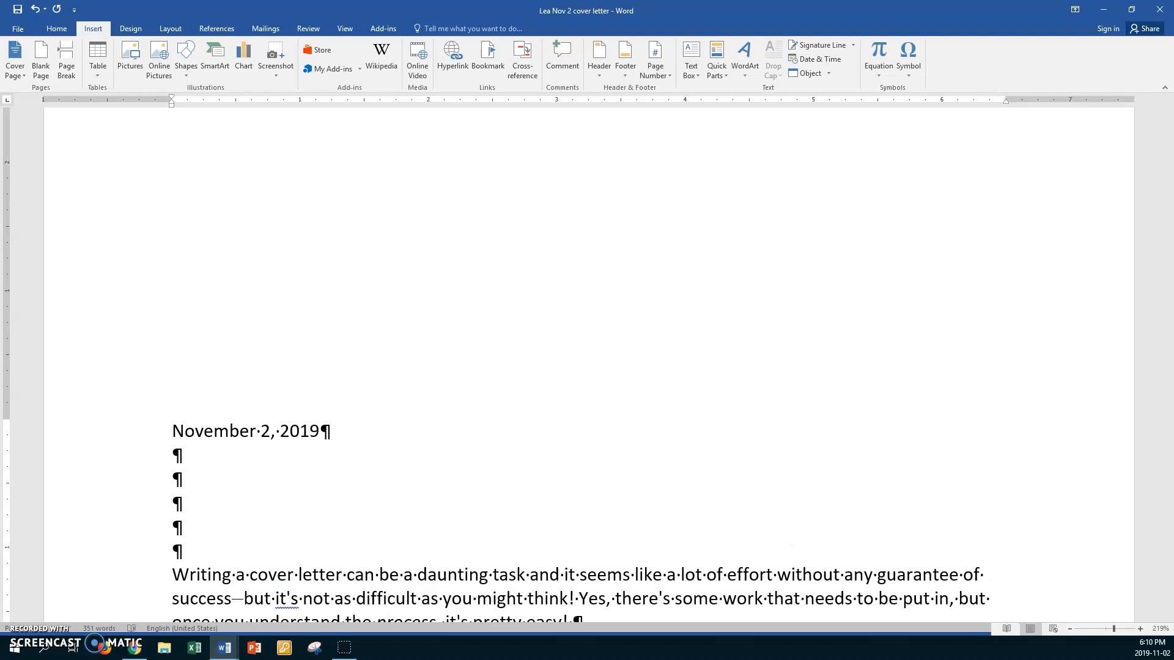
scroll(363, 394, down, 1)
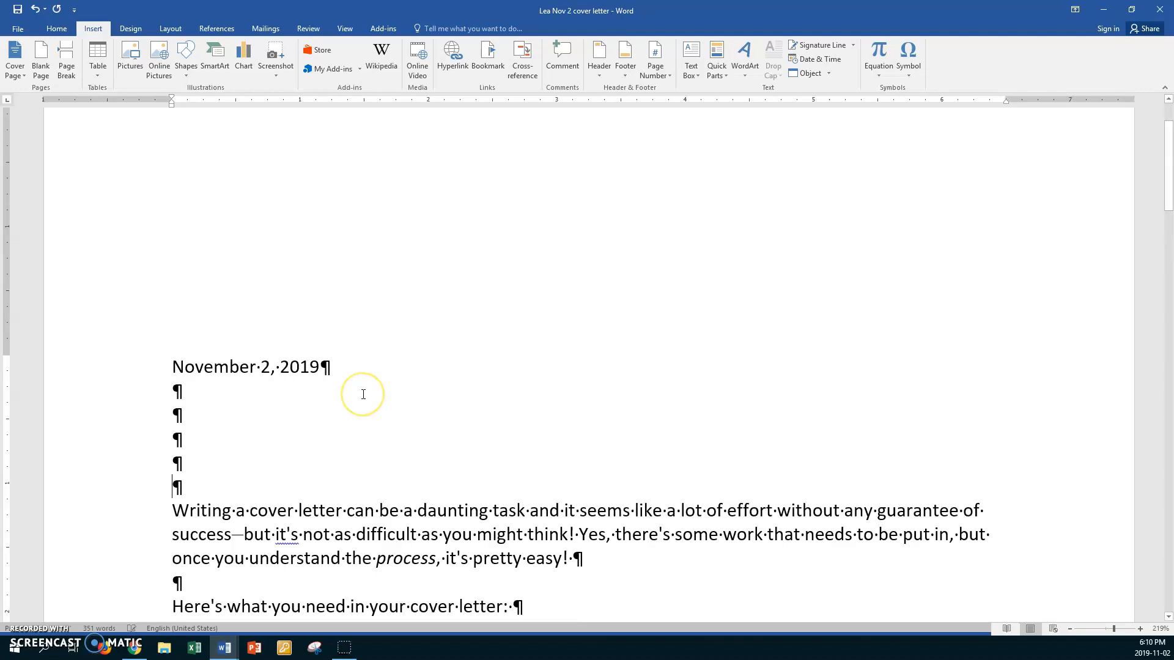
click(209, 484)
text(Car)
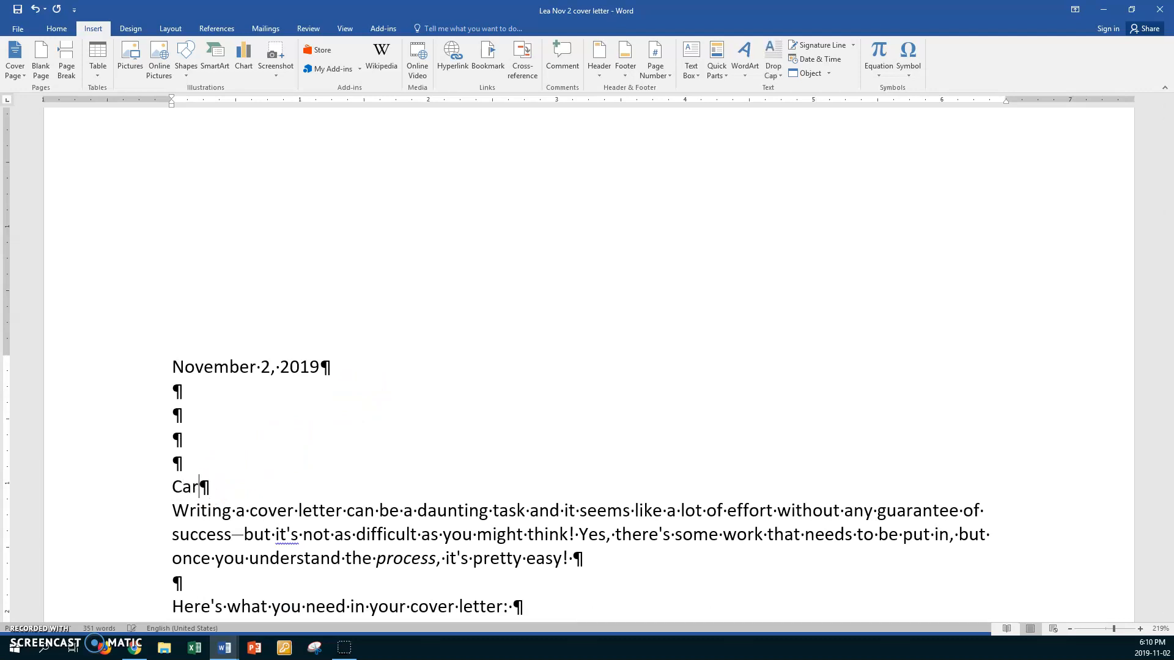
text(eer and te)
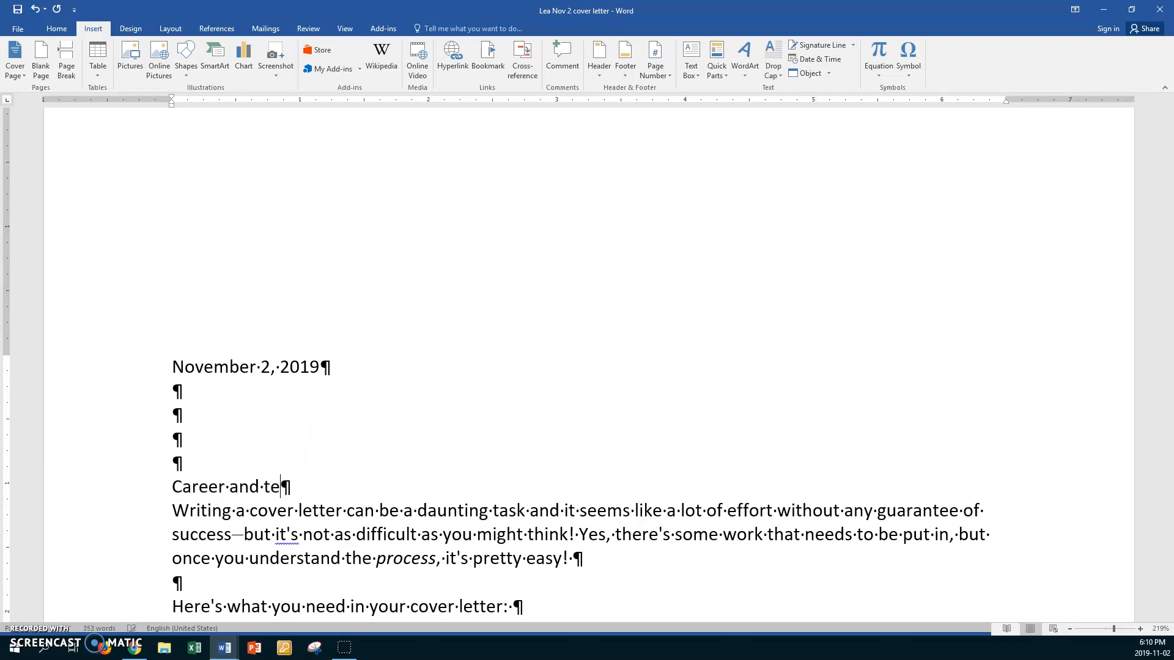
text(chnology)
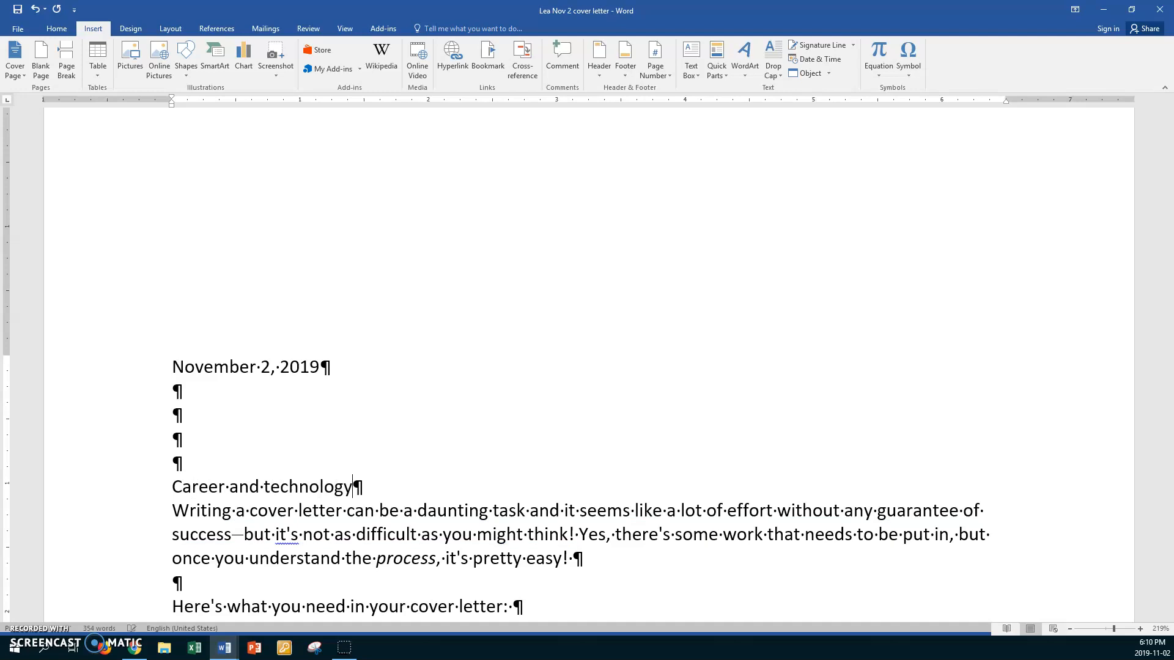
text( Students)
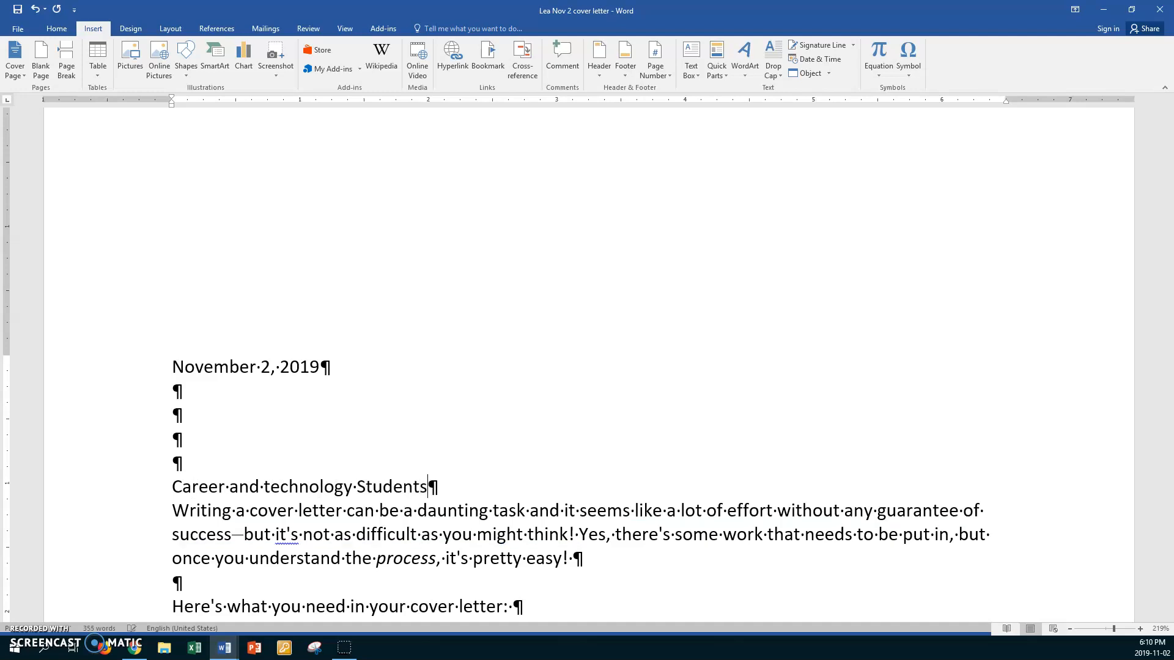
click(280, 489)
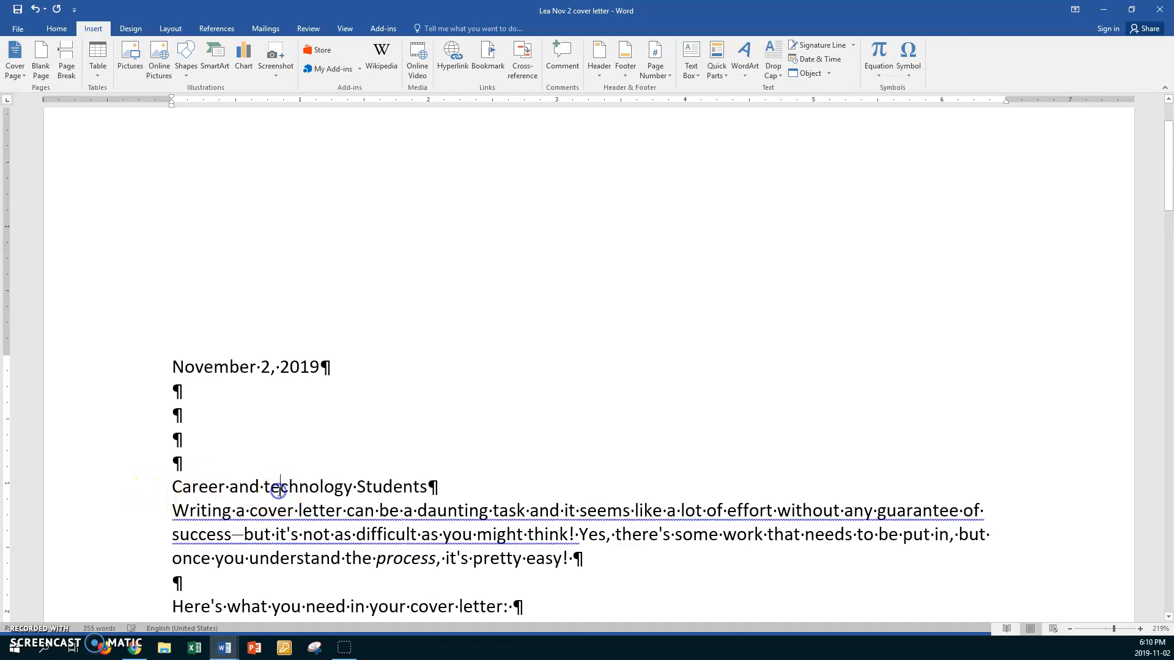
key(shift+F3)
click(455, 483)
- Add the Winnipeg Adult Education Centre line, the street and city lines, and 'Dear Students'
key(Return)
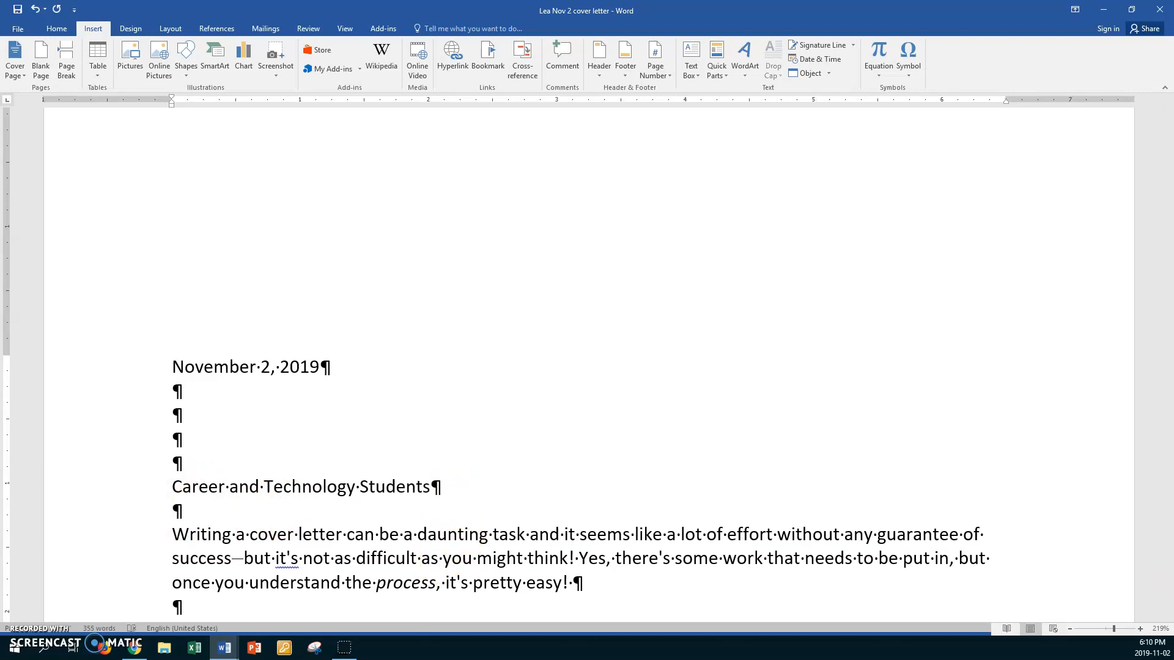
text(Winnipeg)
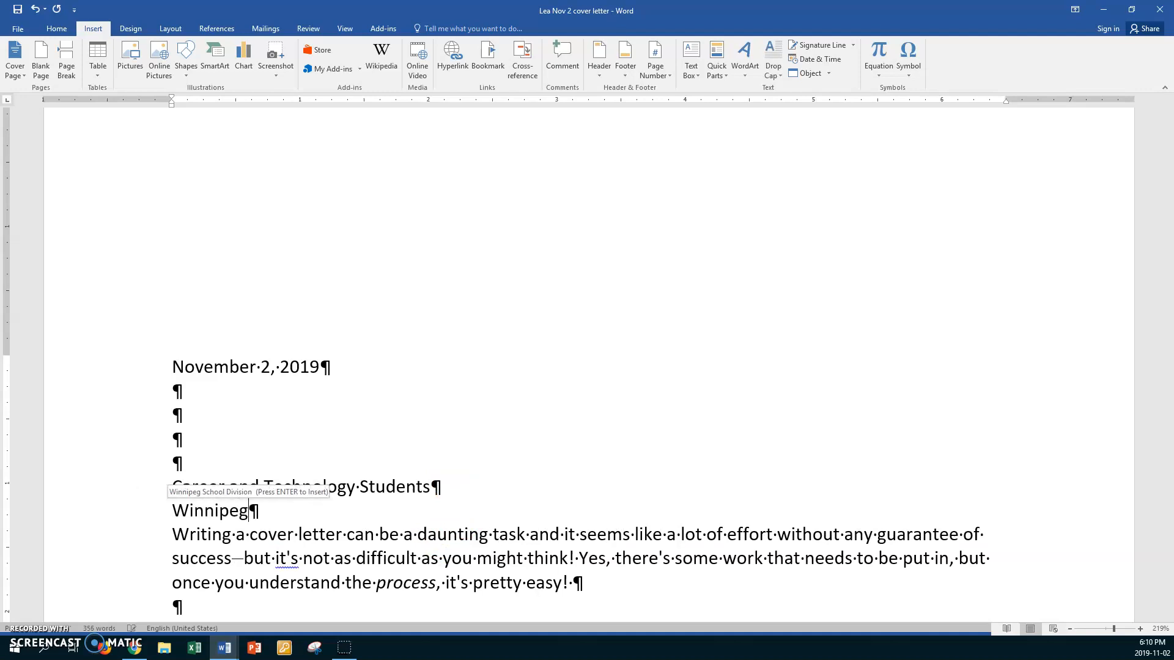
text( Adult Ed)
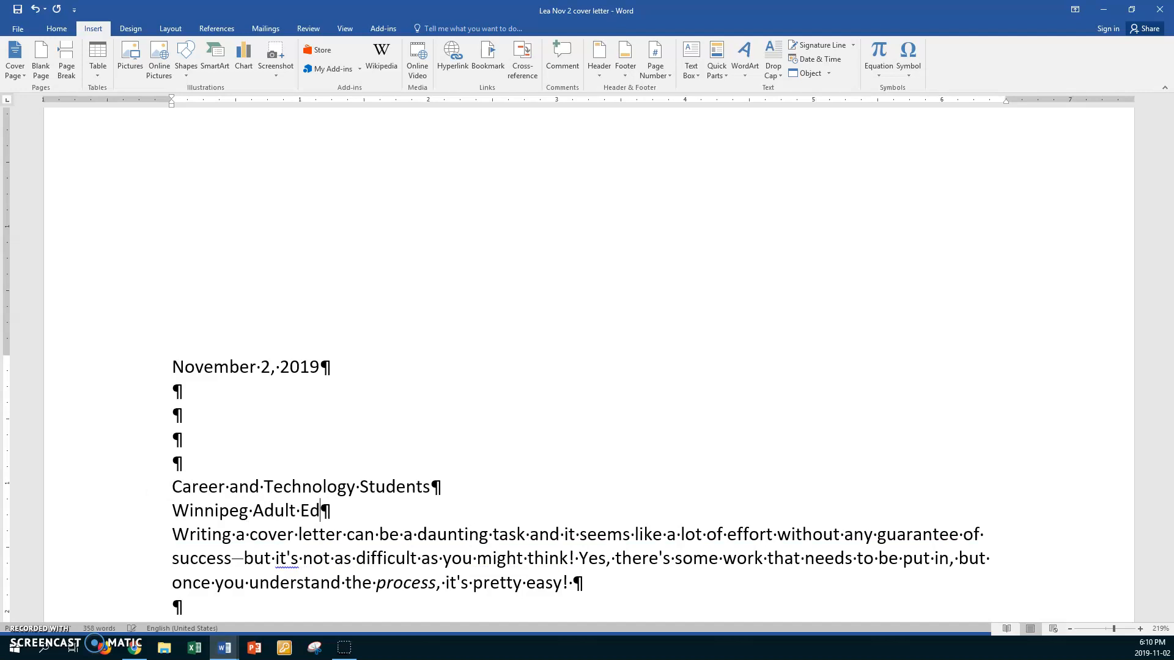
text(ucation)
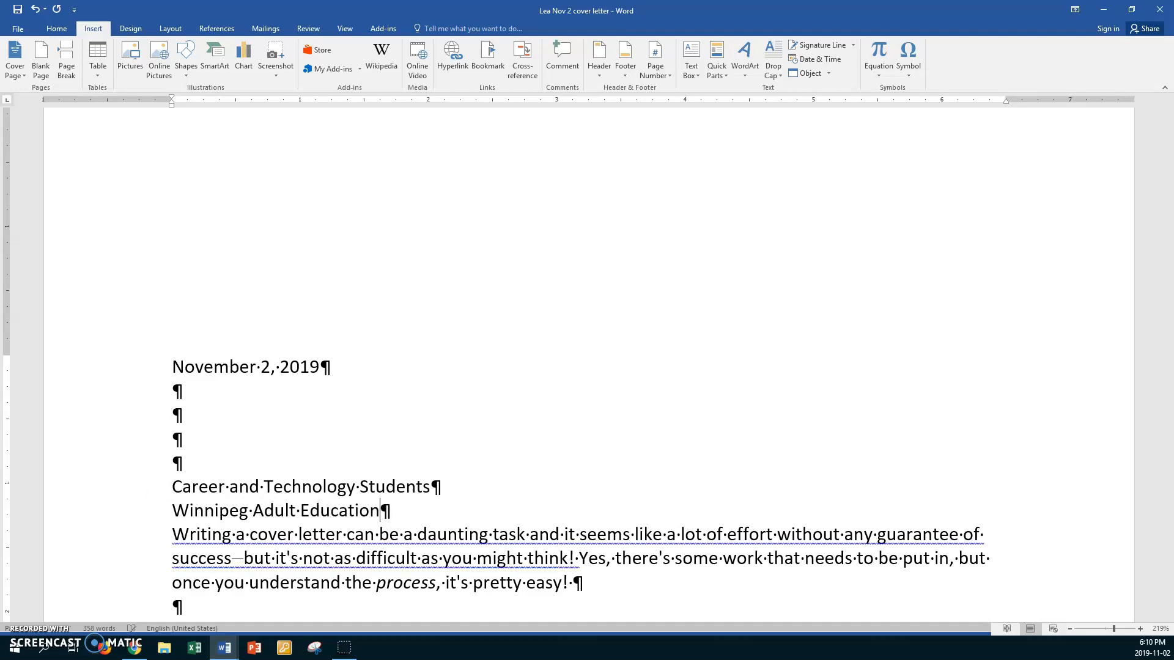
text( Centre)
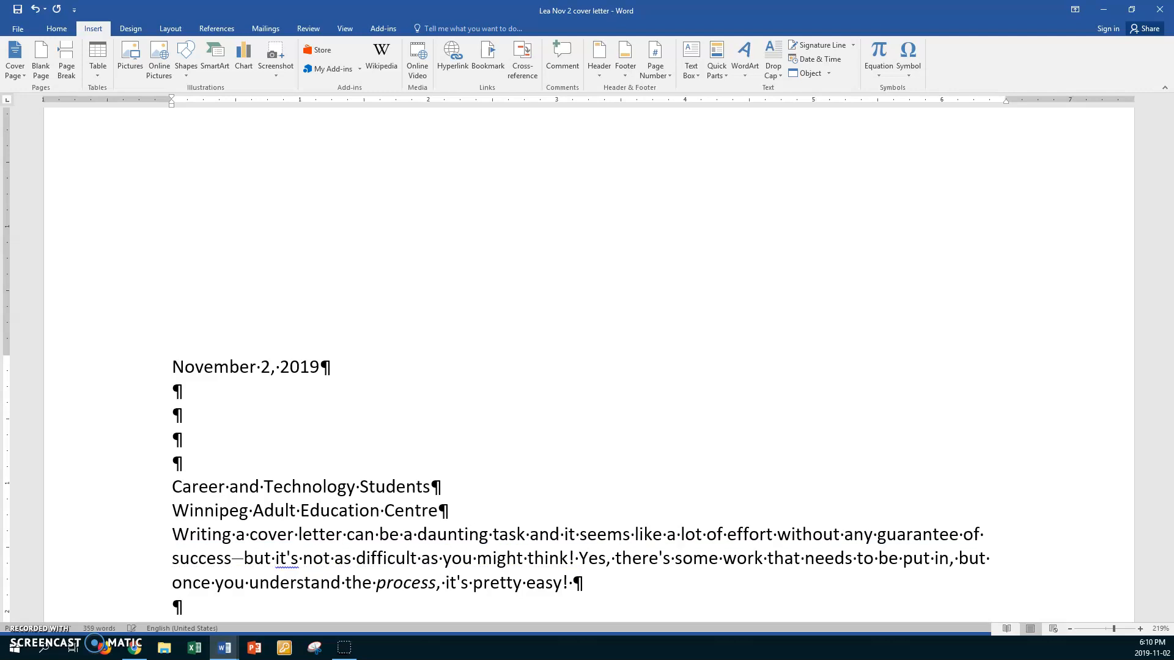
key(Return)
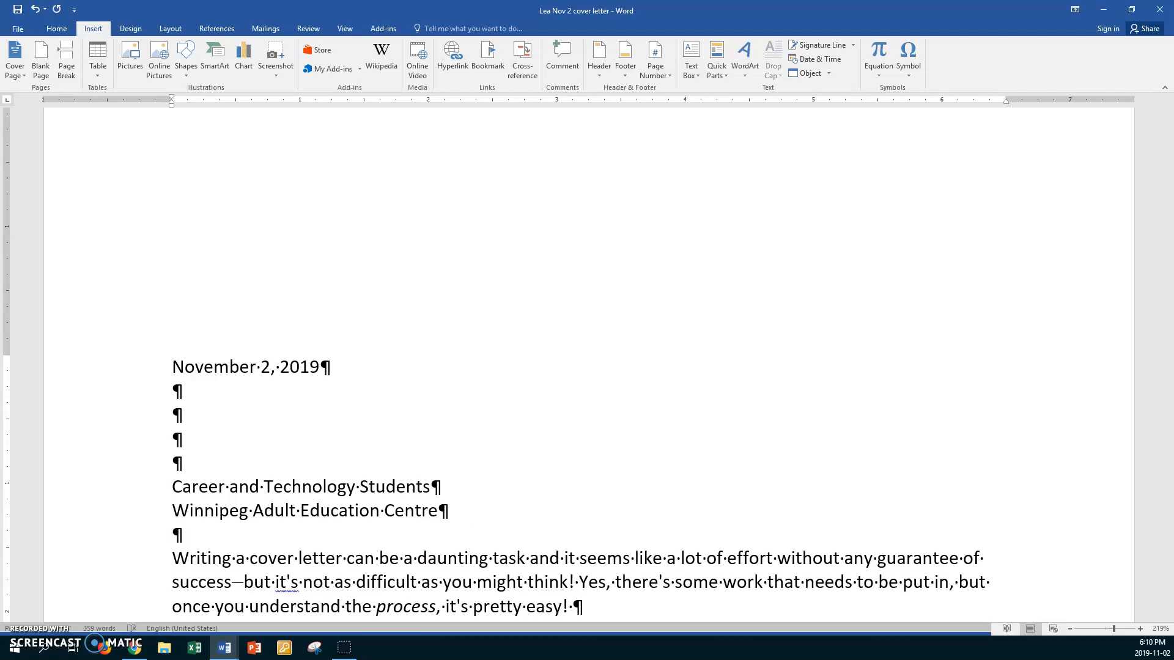
text(310 Vaughan St)
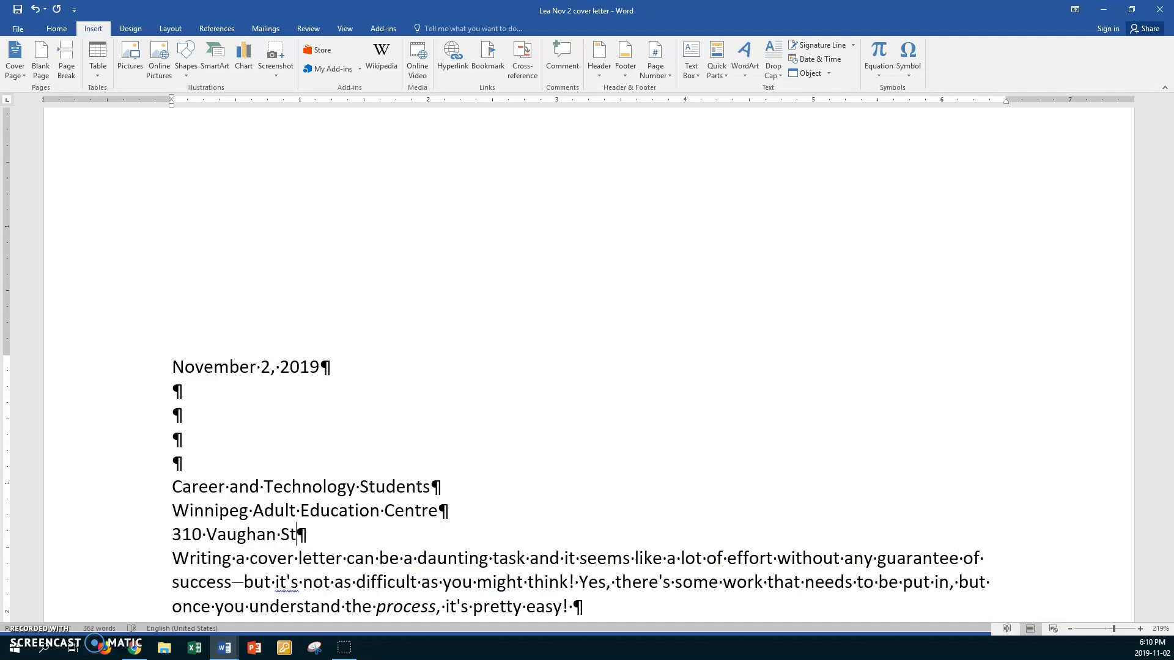
text(.)
key(Return)
text(Winnipeg, MB)
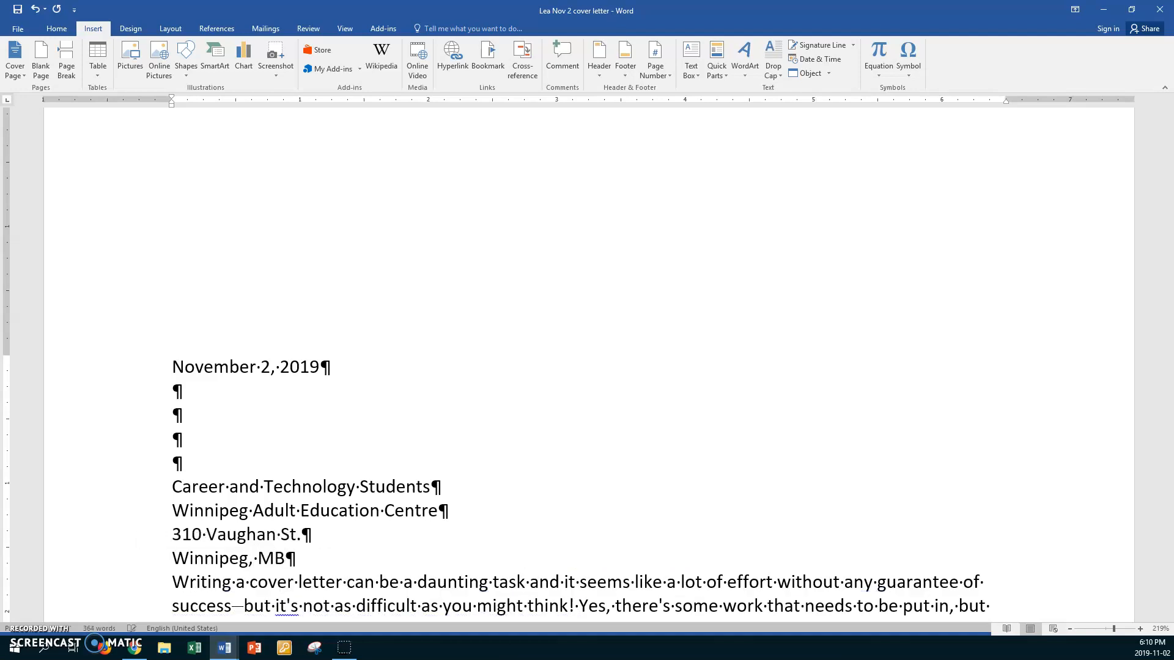
text( R3B 2N8)
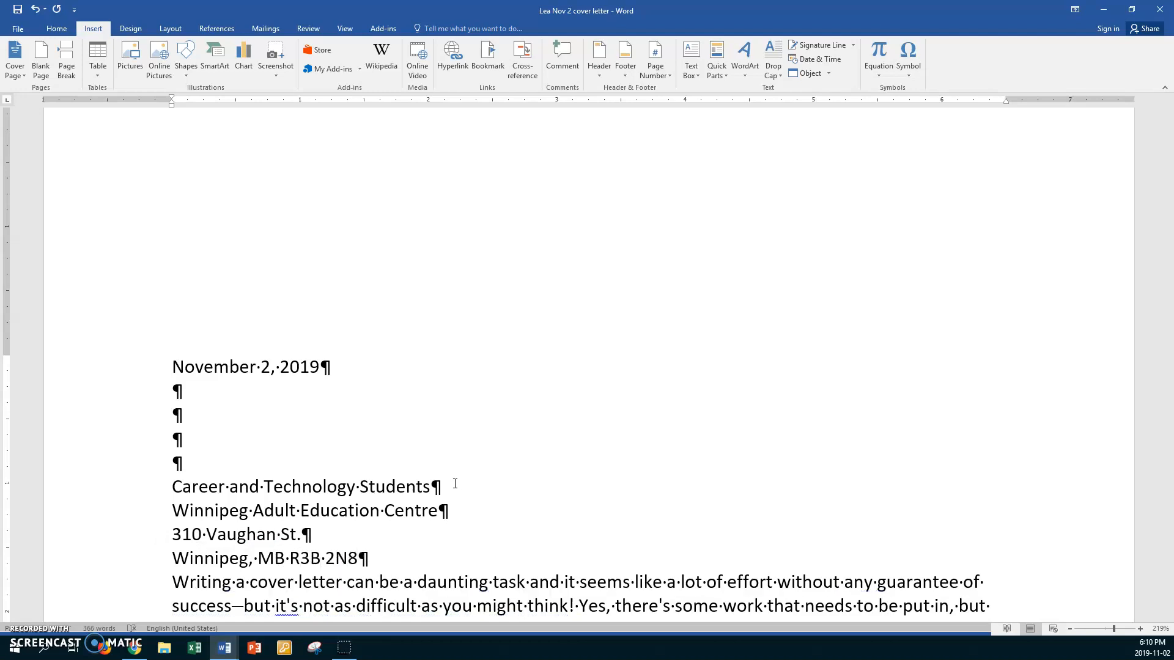
key(Return)
key(Return)
text(Dear)
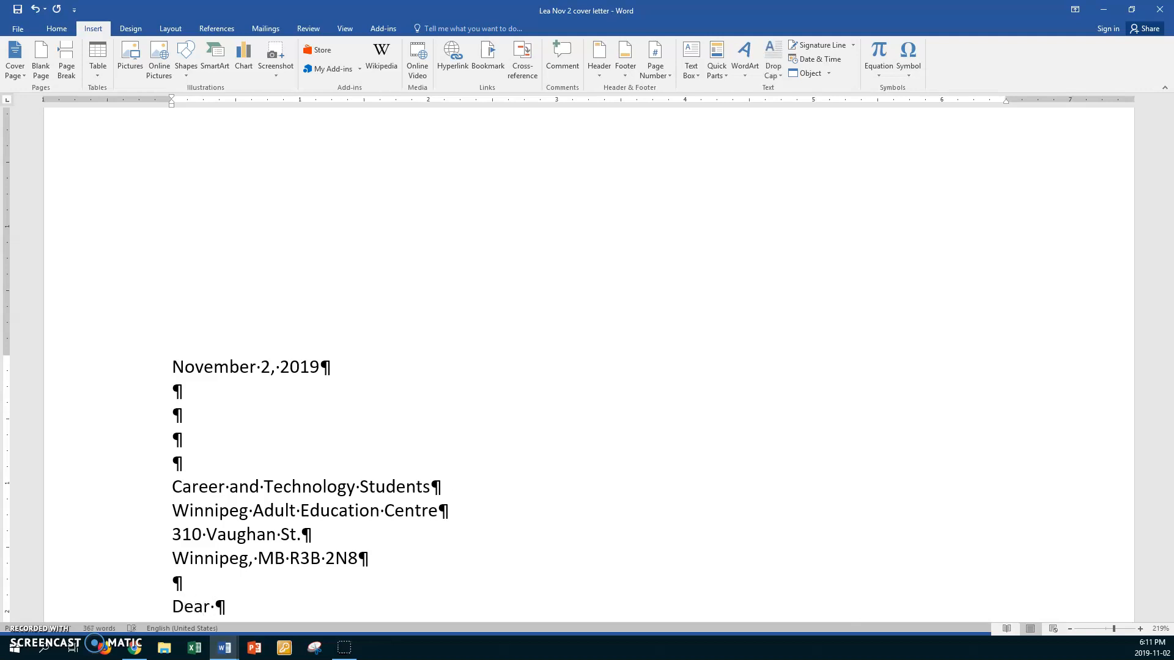
text( Students)
key(Return)
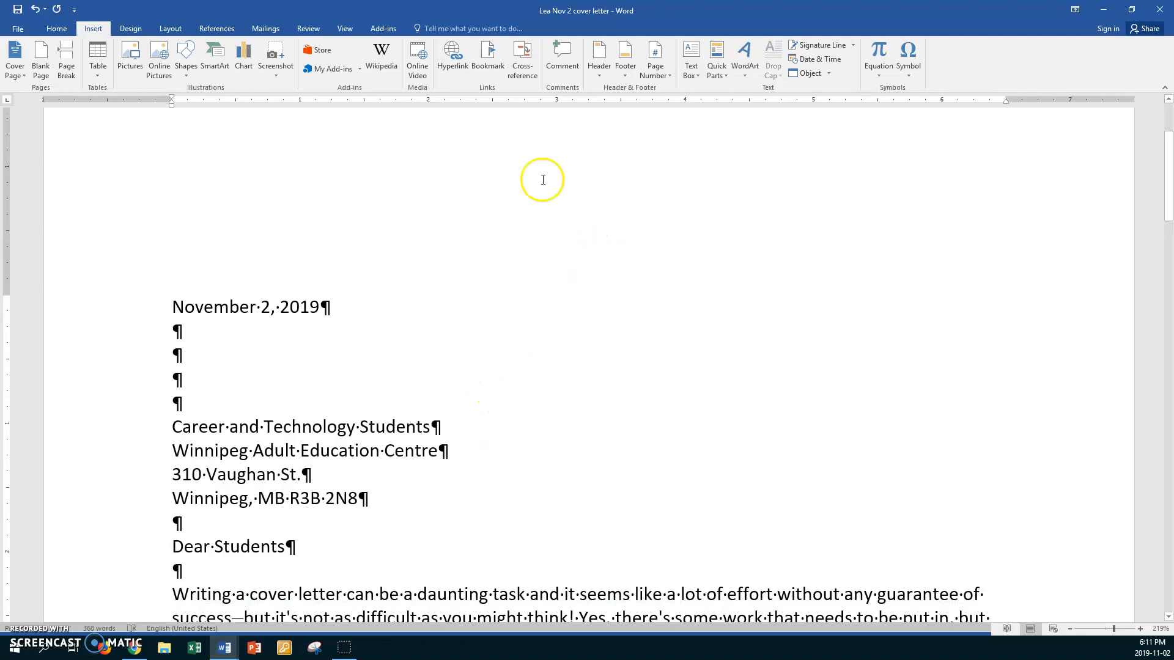
scroll(551, 208, up, 2)
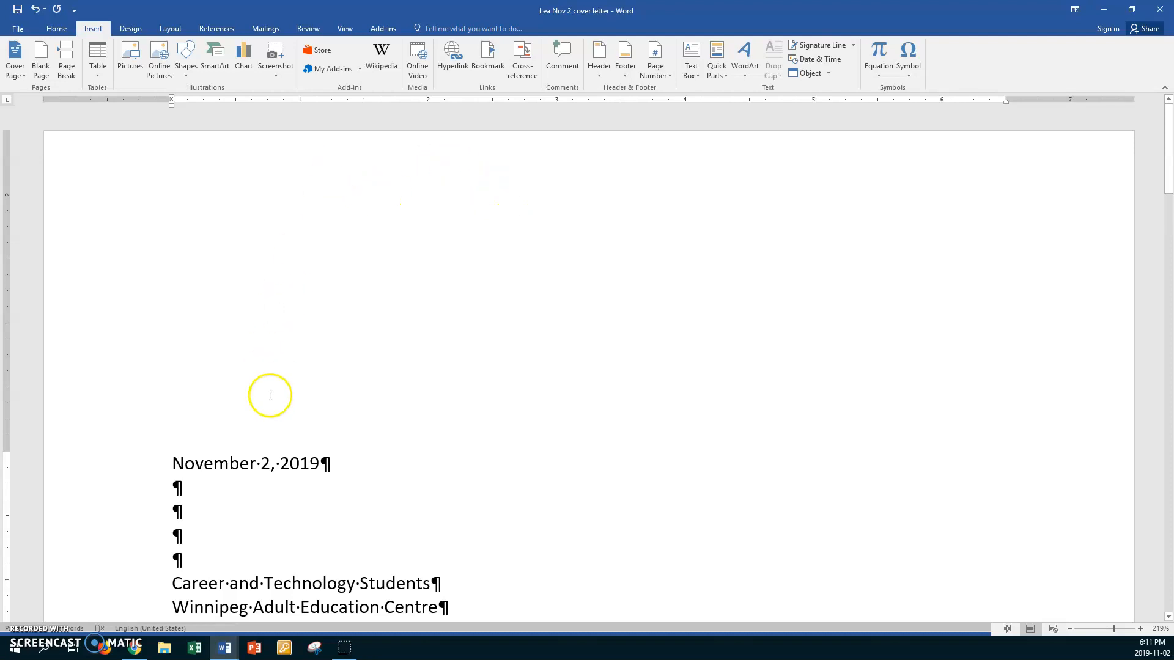
scroll(288, 411, down, 3)
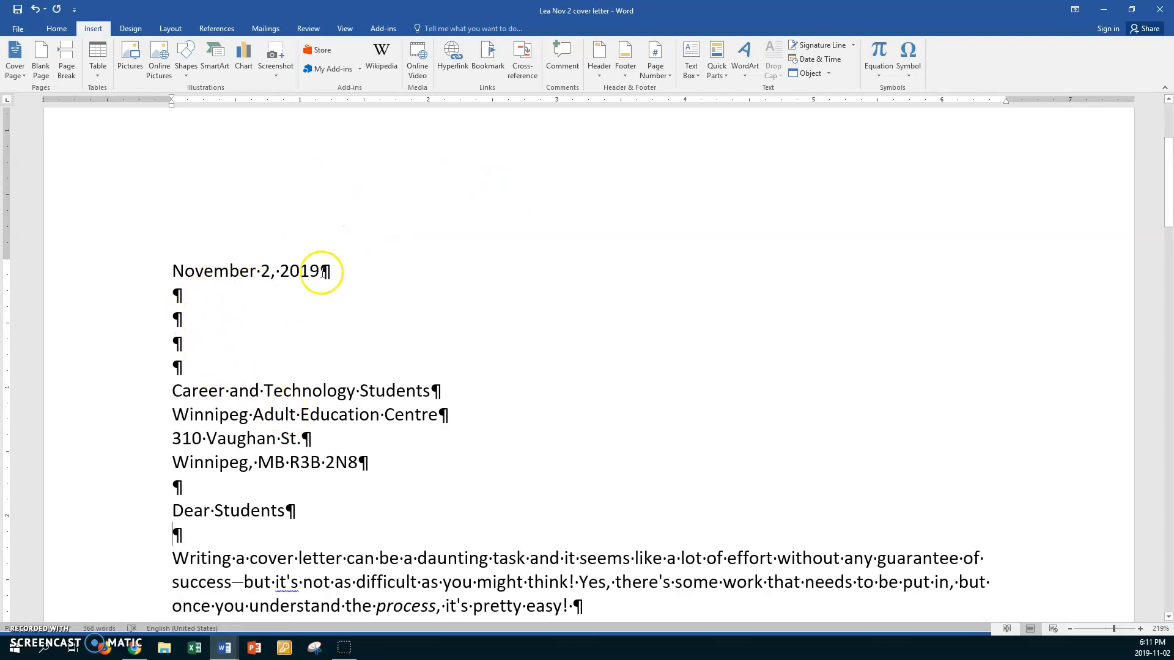
scroll(312, 391, down, 3)
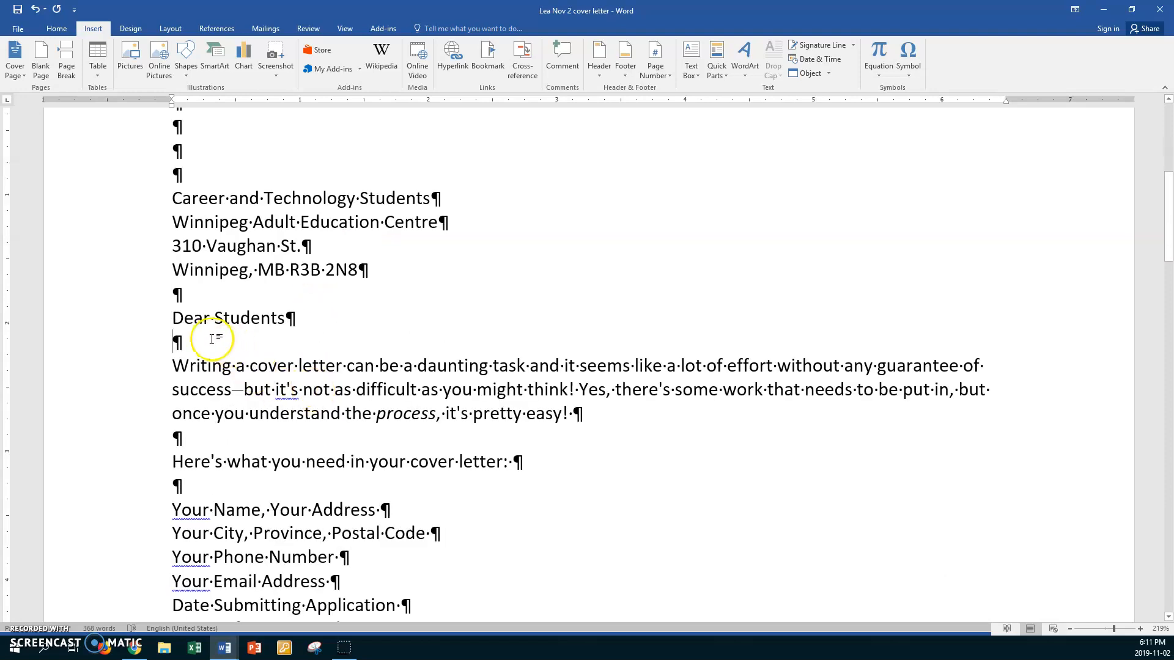
scroll(313, 346, down, 7)
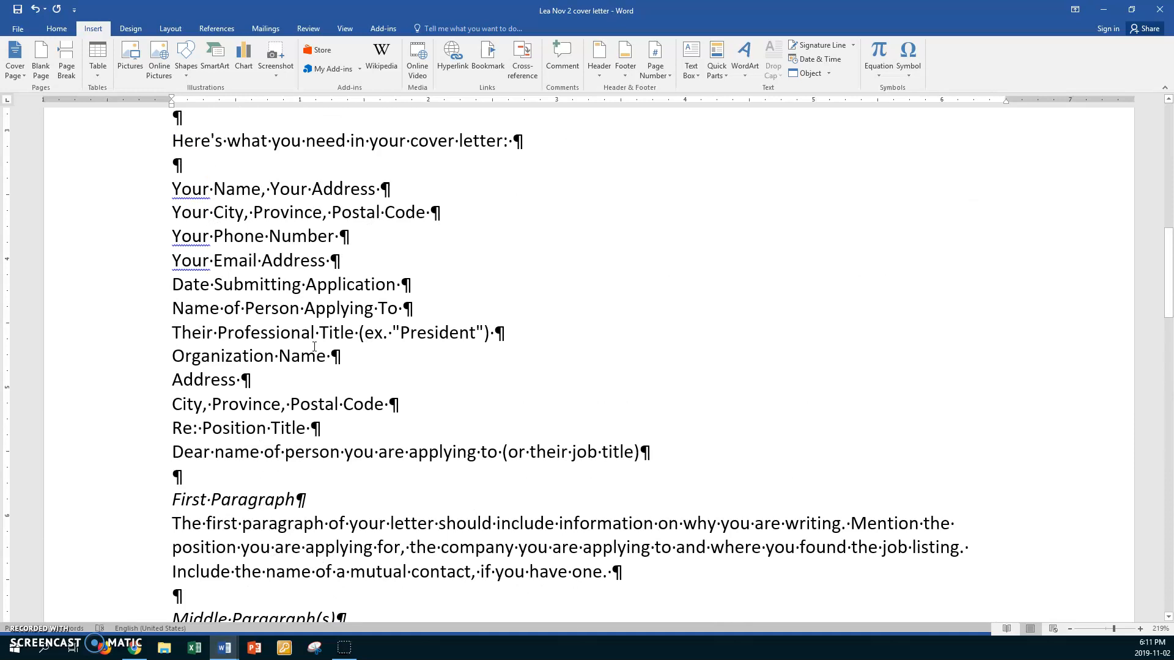
- Select the checklist lines from Your Name to Dear and switch their round bullets to square bullets
click(153, 190)
drag(152, 190, 126, 450)
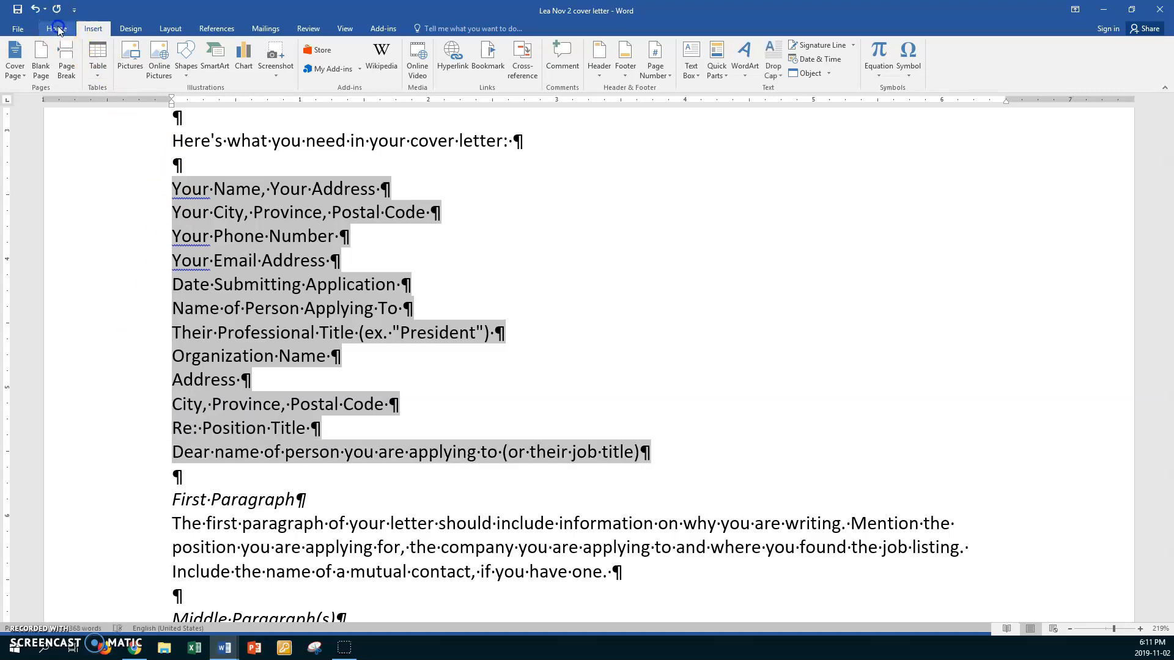
click(57, 28)
click(276, 51)
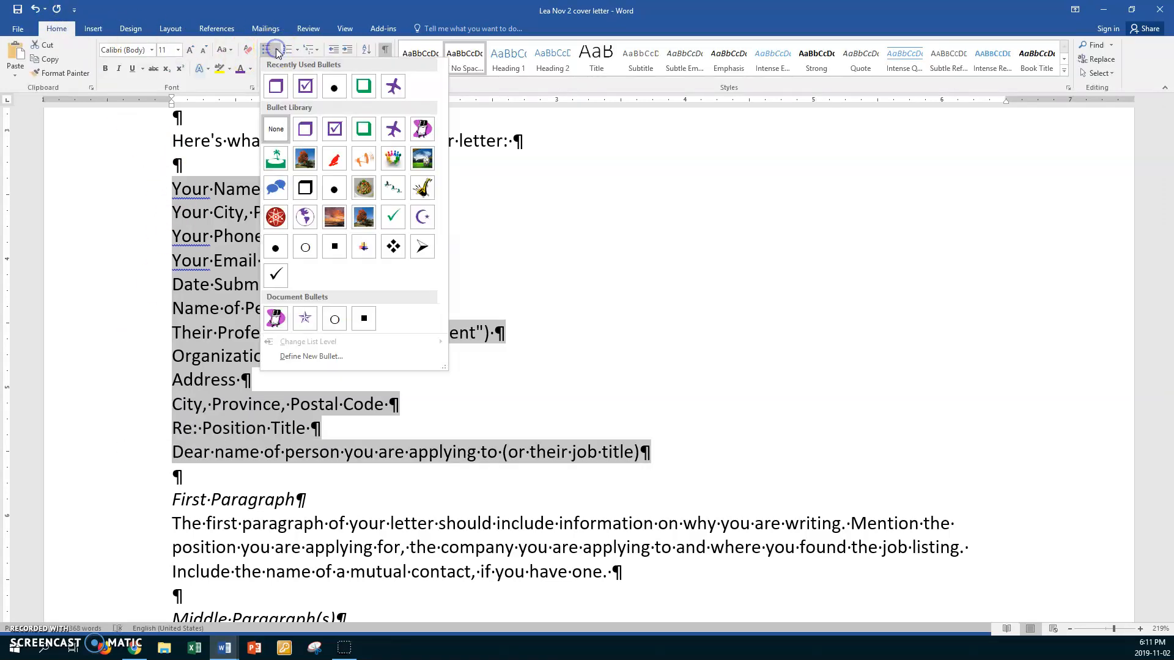
click(335, 86)
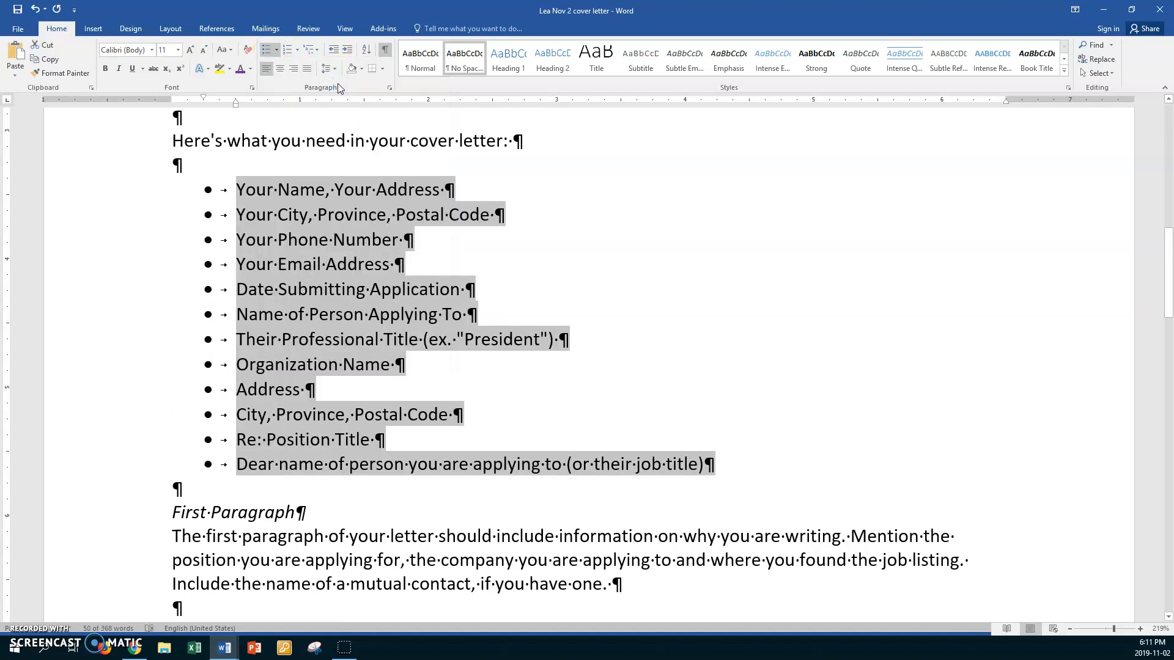
click(276, 51)
click(336, 246)
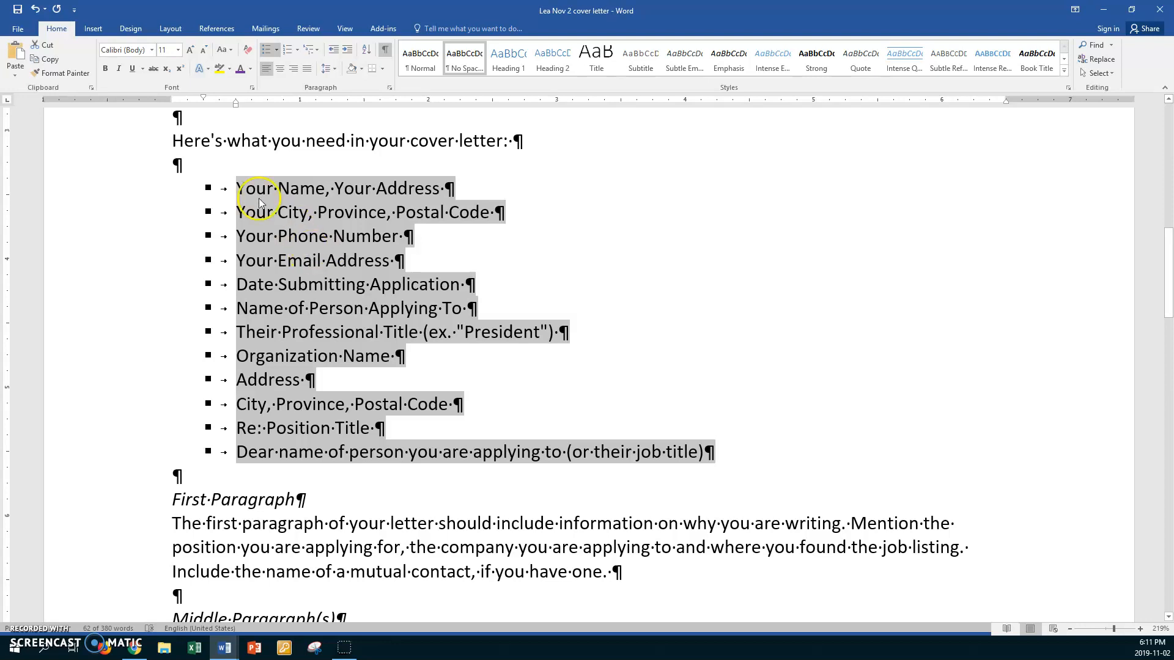
click(141, 146)
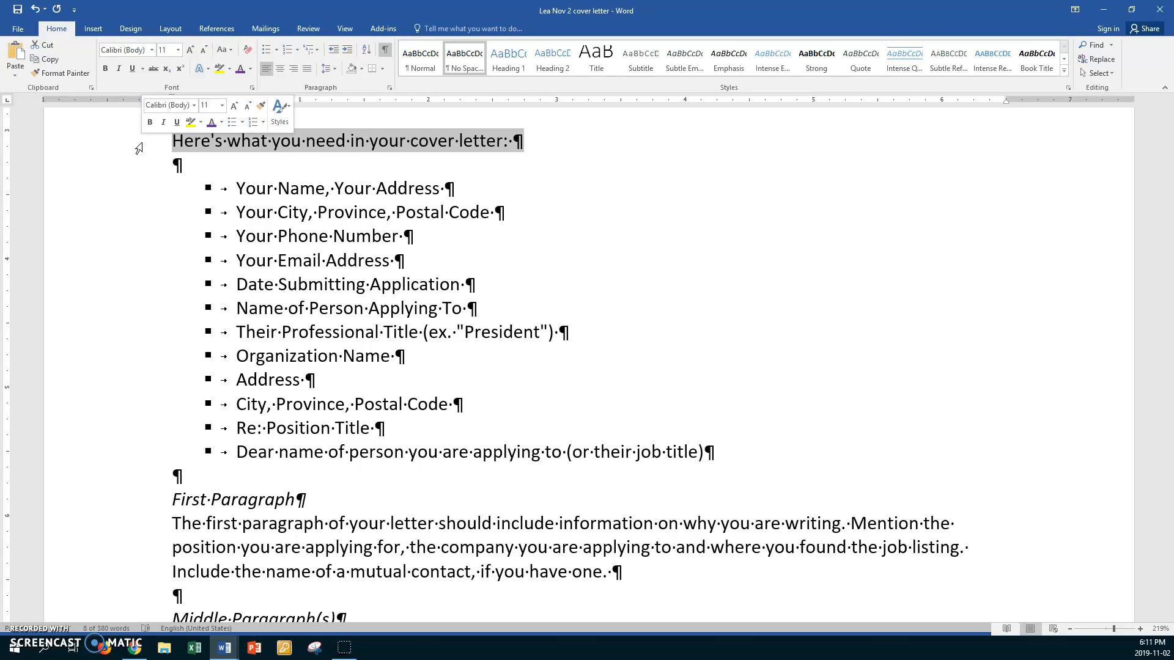
- Make the checklist heading 14 pt bold italic
click(178, 49)
click(163, 122)
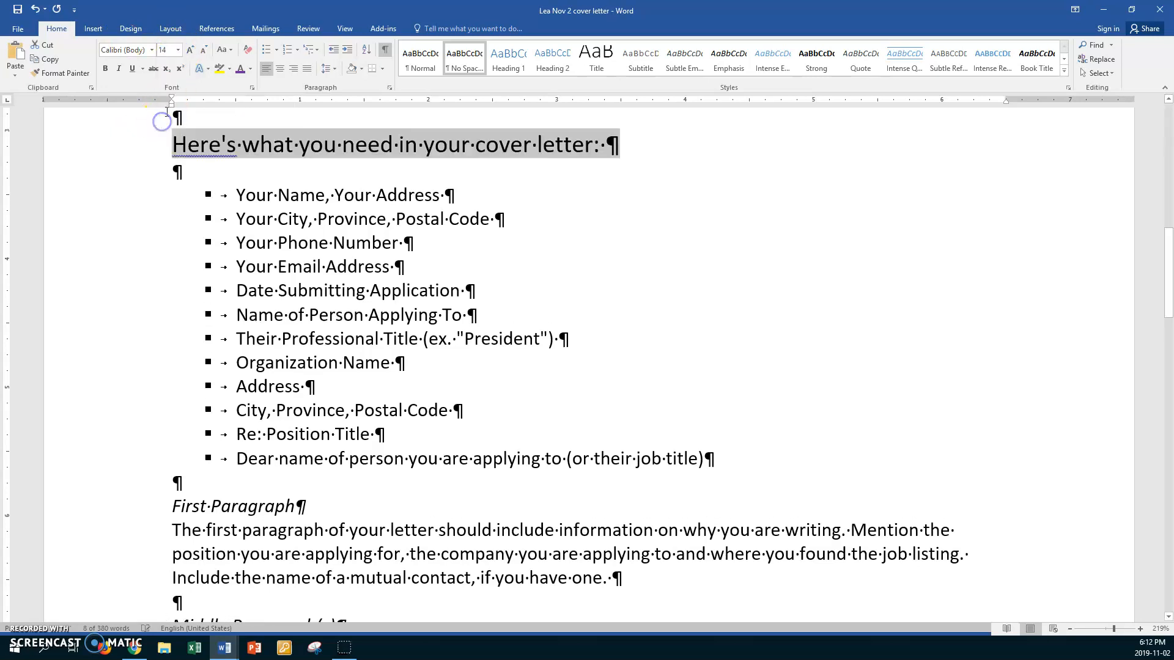
click(107, 69)
click(118, 68)
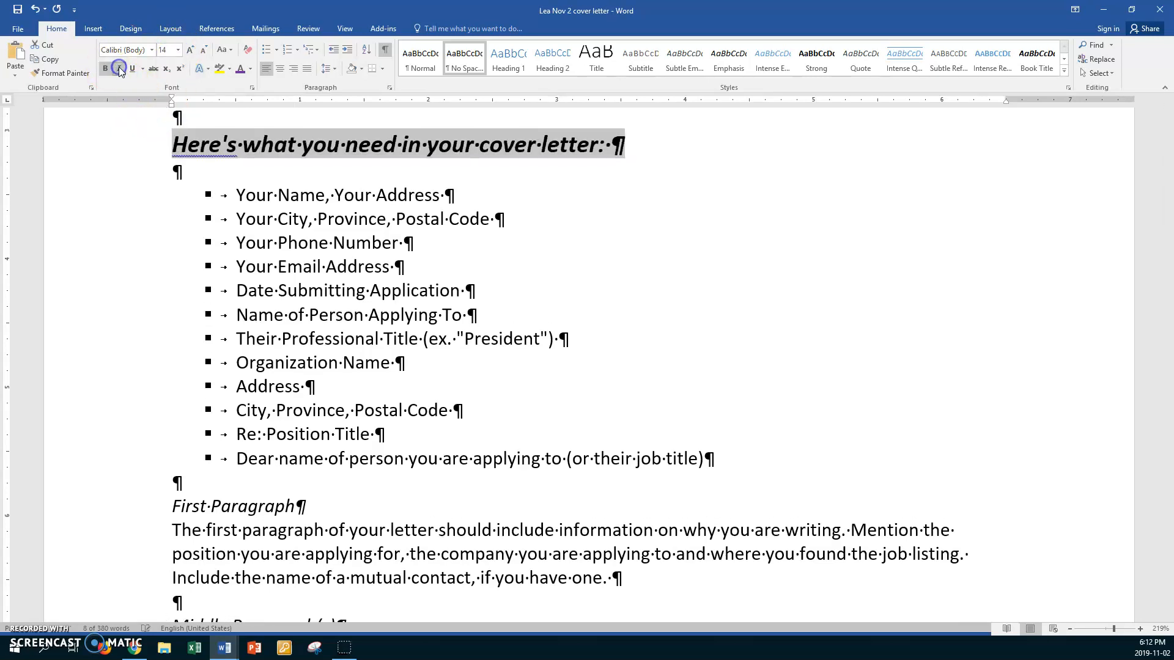
- Make the First Paragraph heading bold at 12 pt
scroll(125, 202, down, 4)
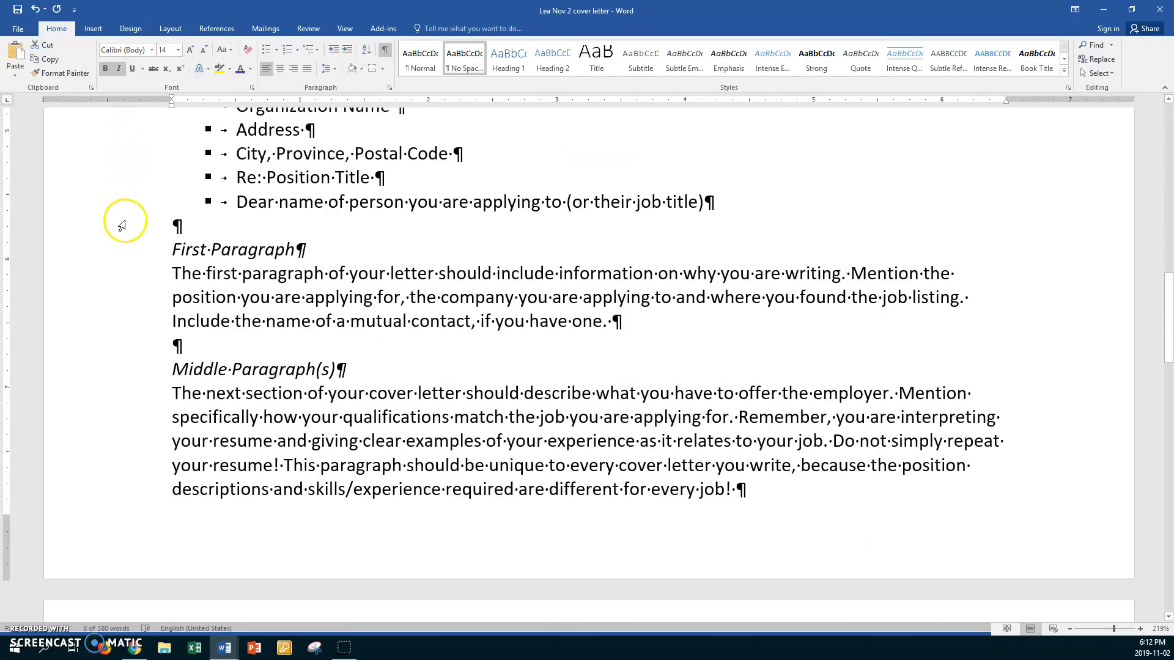
click(133, 249)
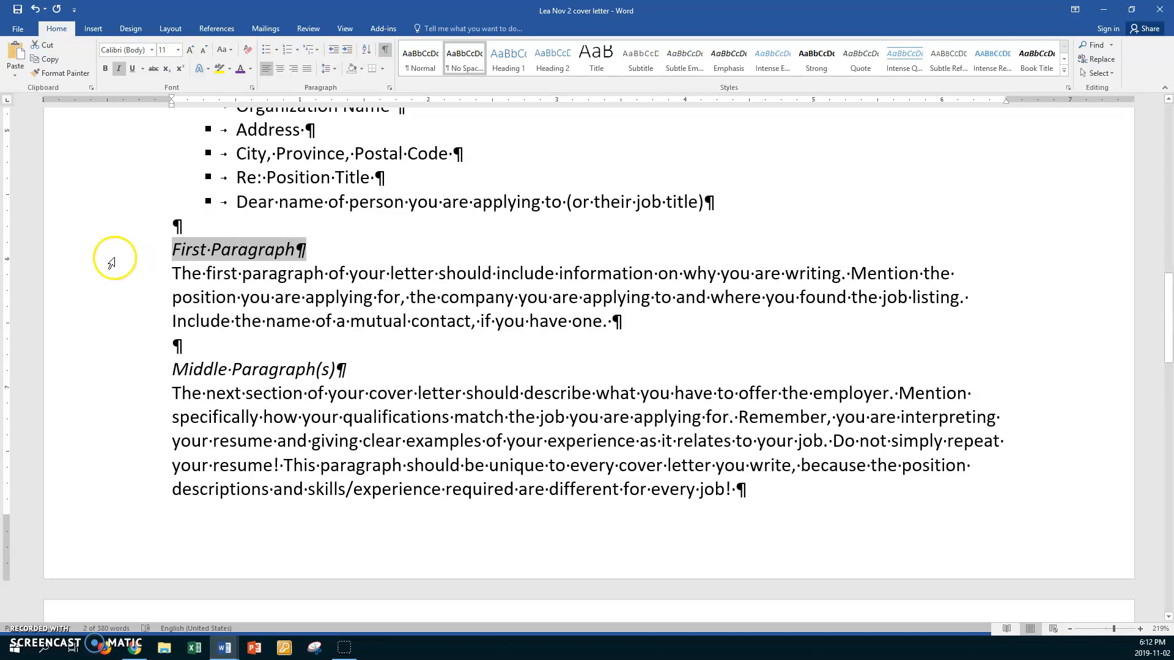
key(ctrl+b)
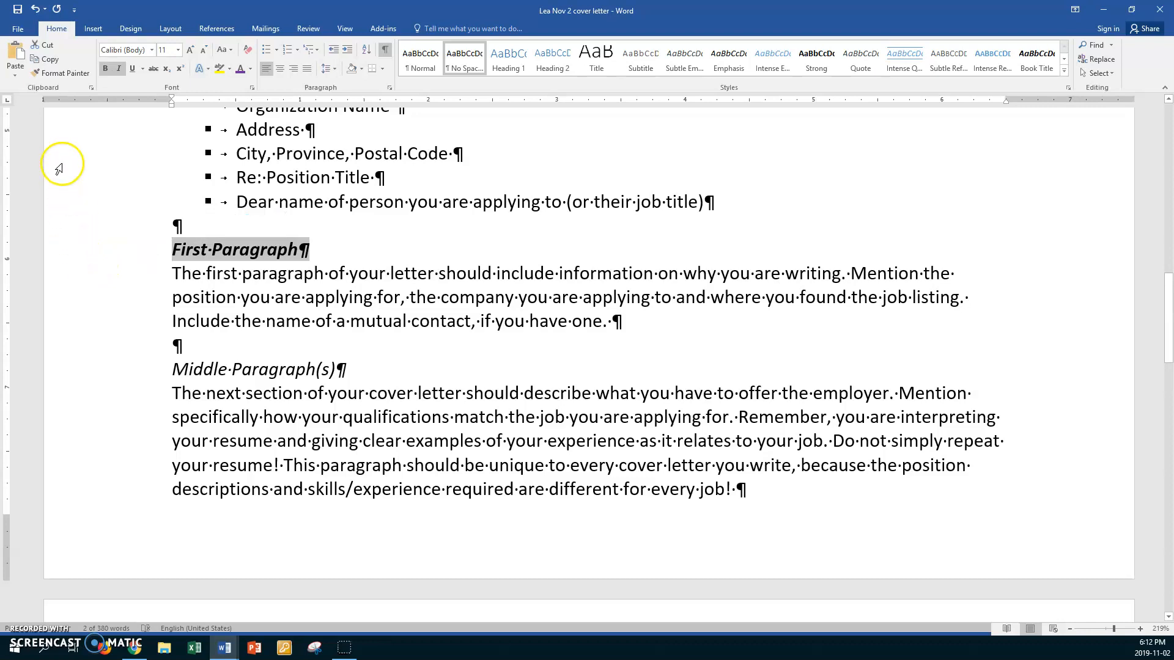
click(178, 50)
click(163, 111)
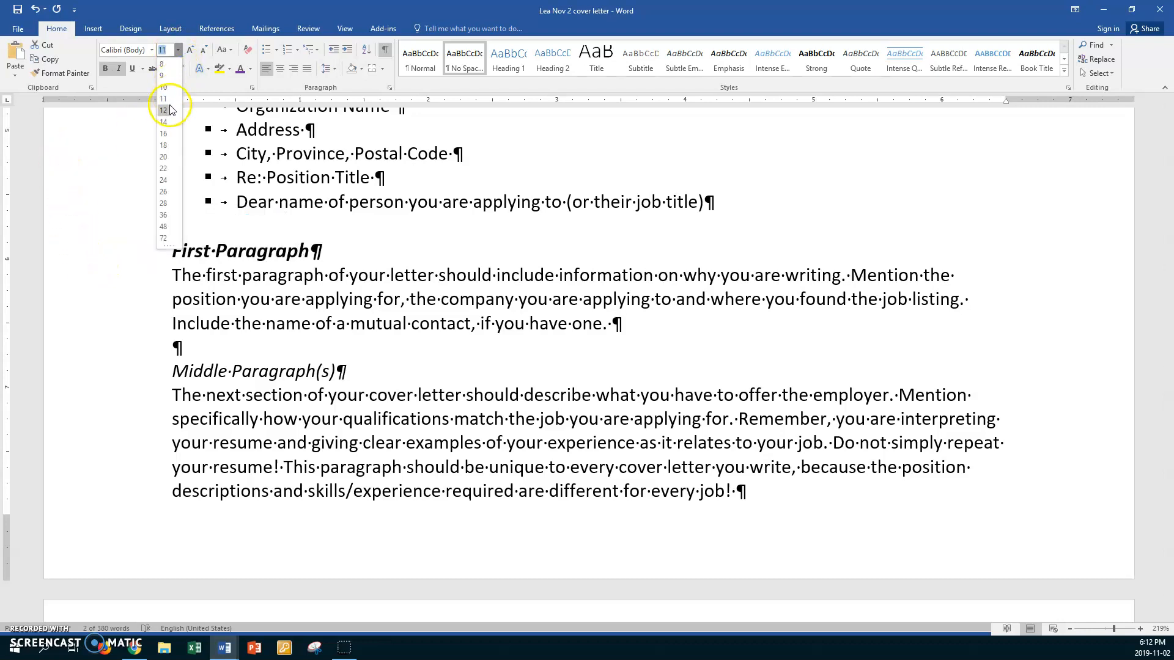
- Copy that heading format to Middle Paragraph(s), Final Paragraph, Complimentary Closing and Your Name
click(65, 74)
click(140, 372)
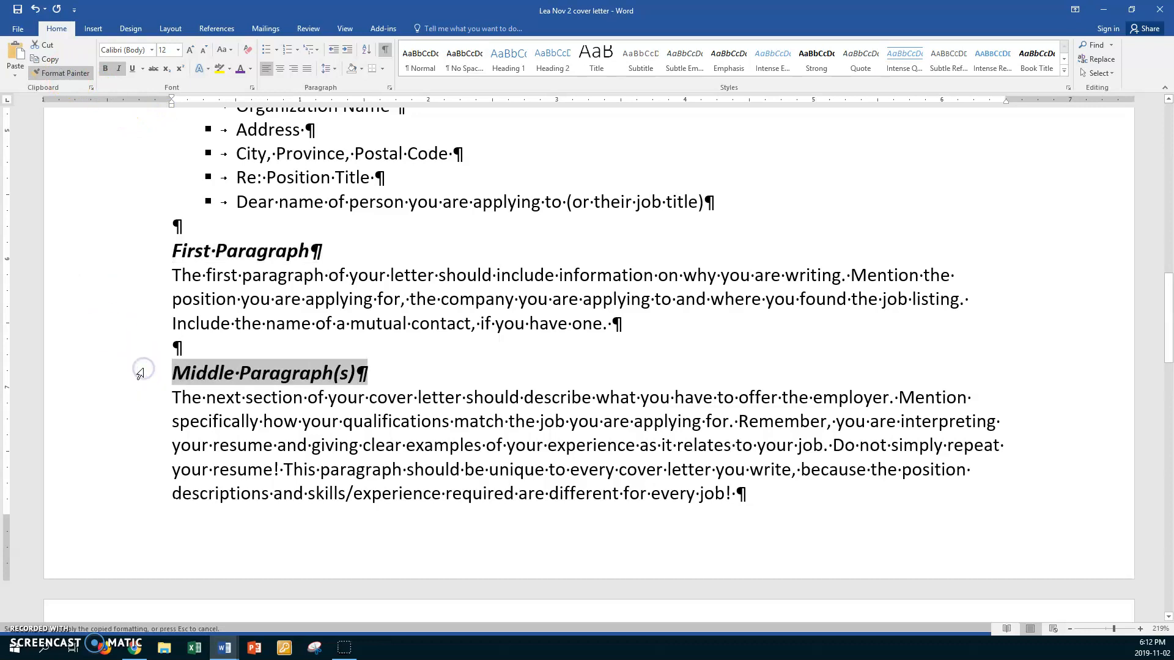
scroll(140, 372, down, 9)
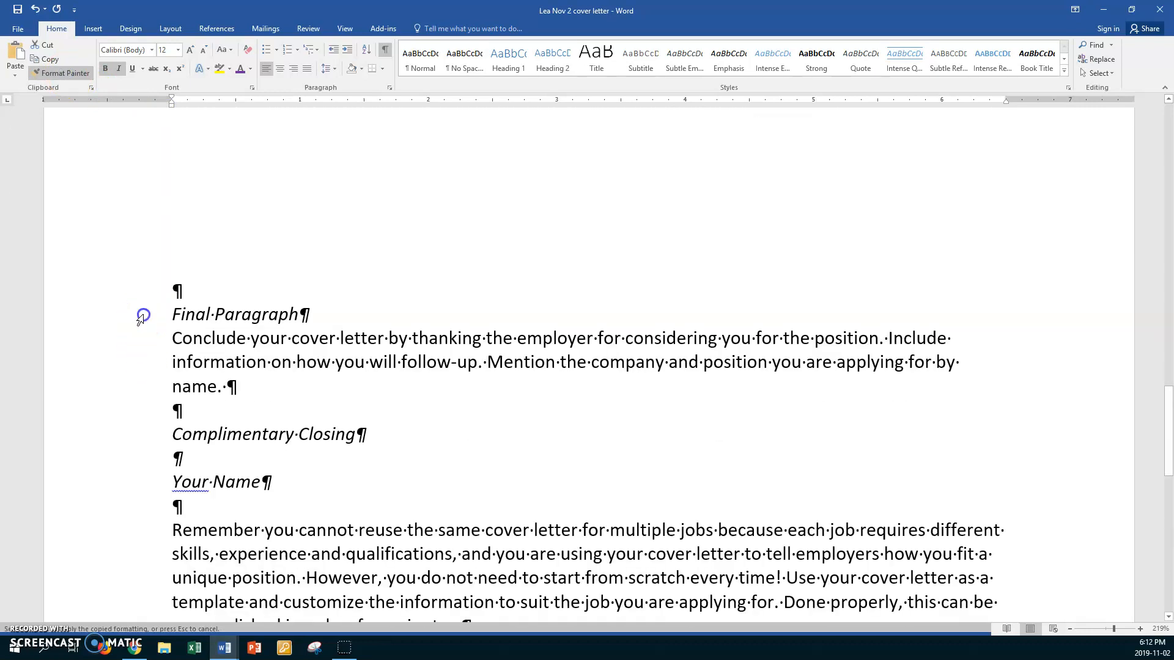
click(140, 315)
click(144, 436)
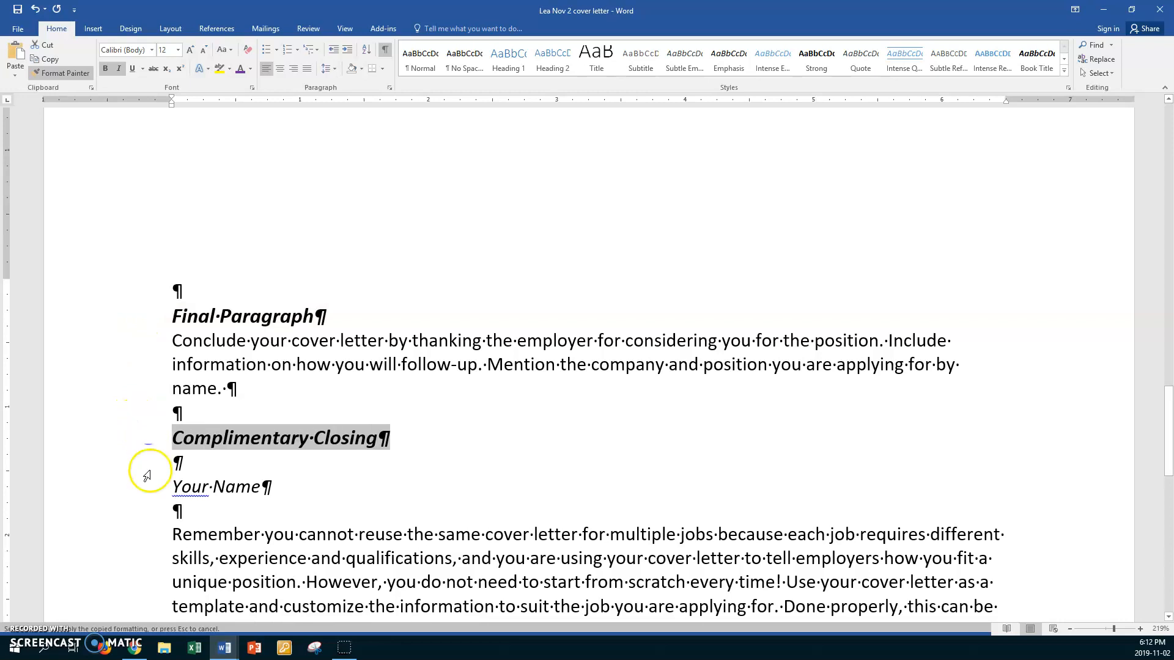
click(148, 487)
scroll(152, 492, down, 4)
scroll(153, 495, up, 5)
click(87, 72)
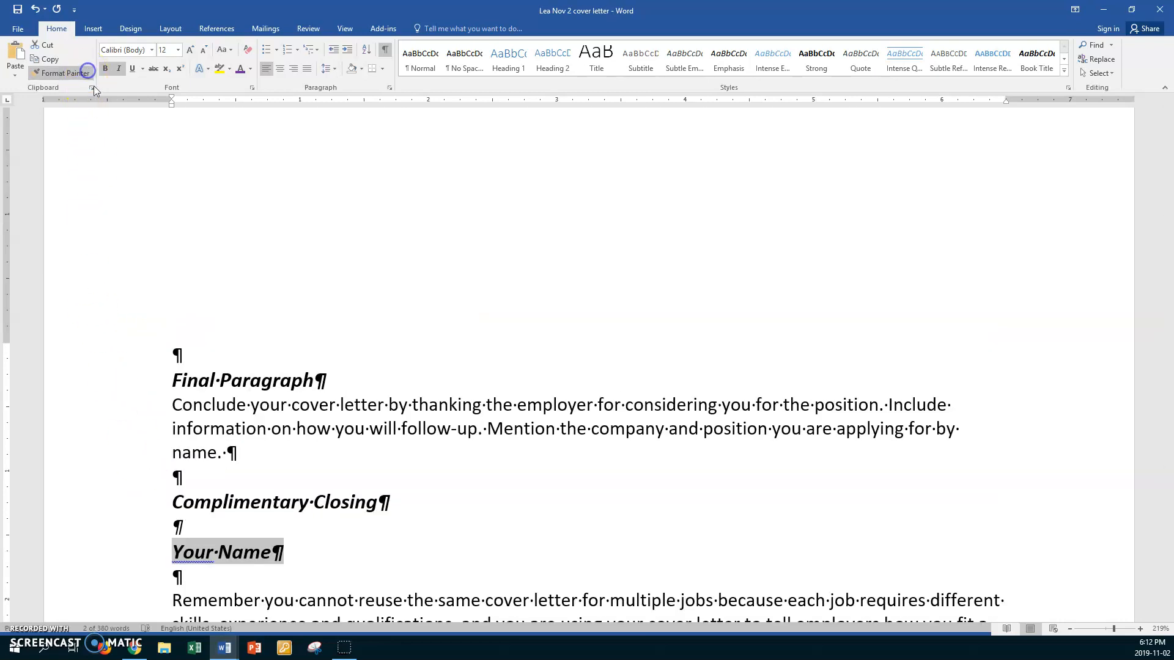
click(263, 311)
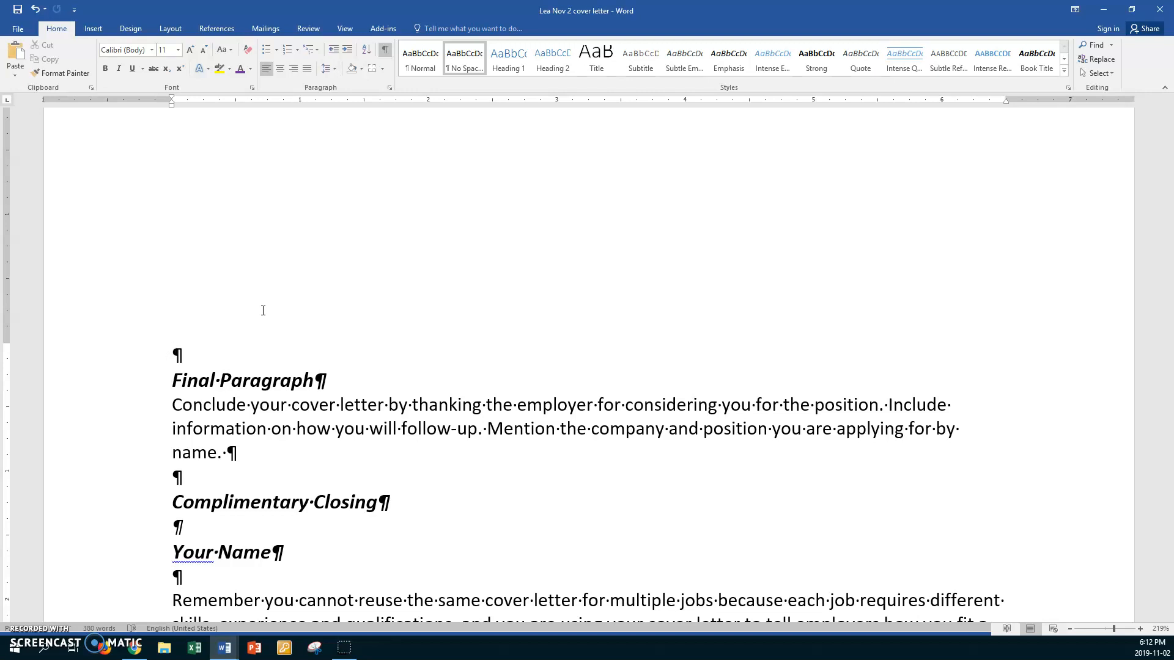
- Insert a Next Page section break on the empty line above Middle Paragraph(s)
scroll(222, 244, up, 6)
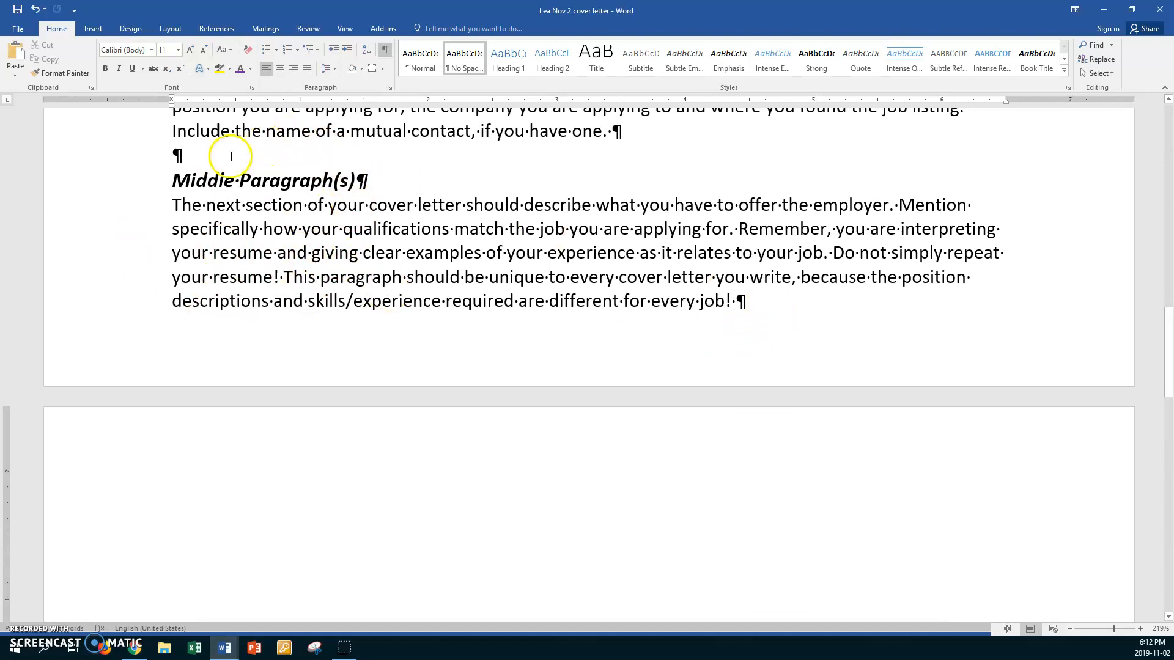
click(188, 154)
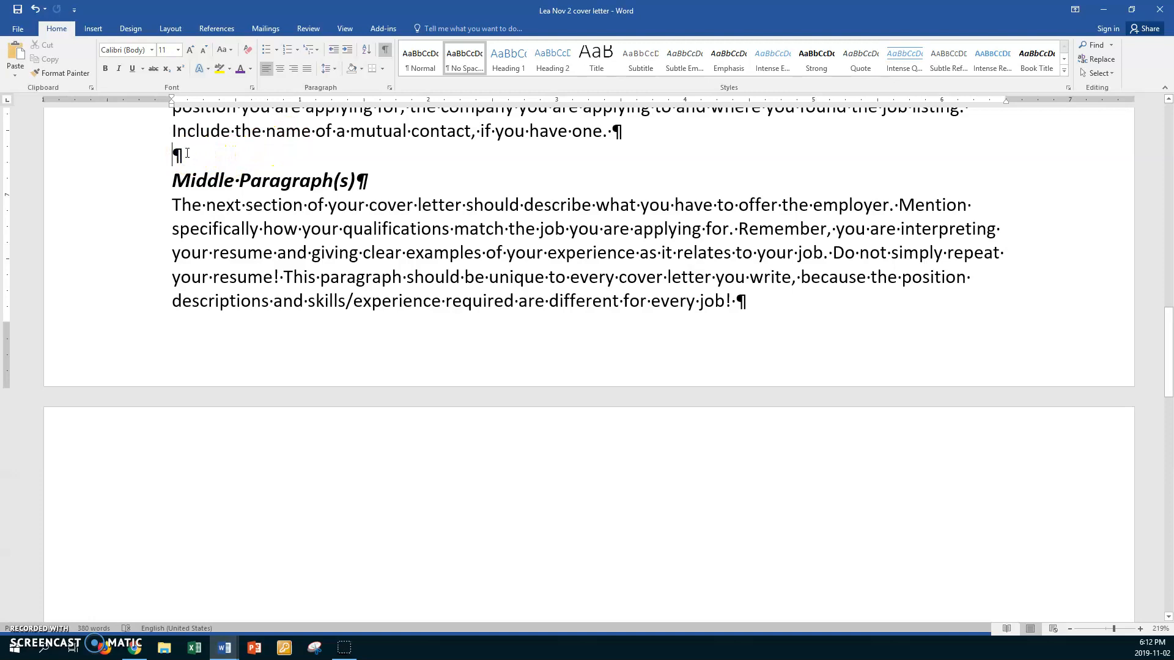
click(170, 29)
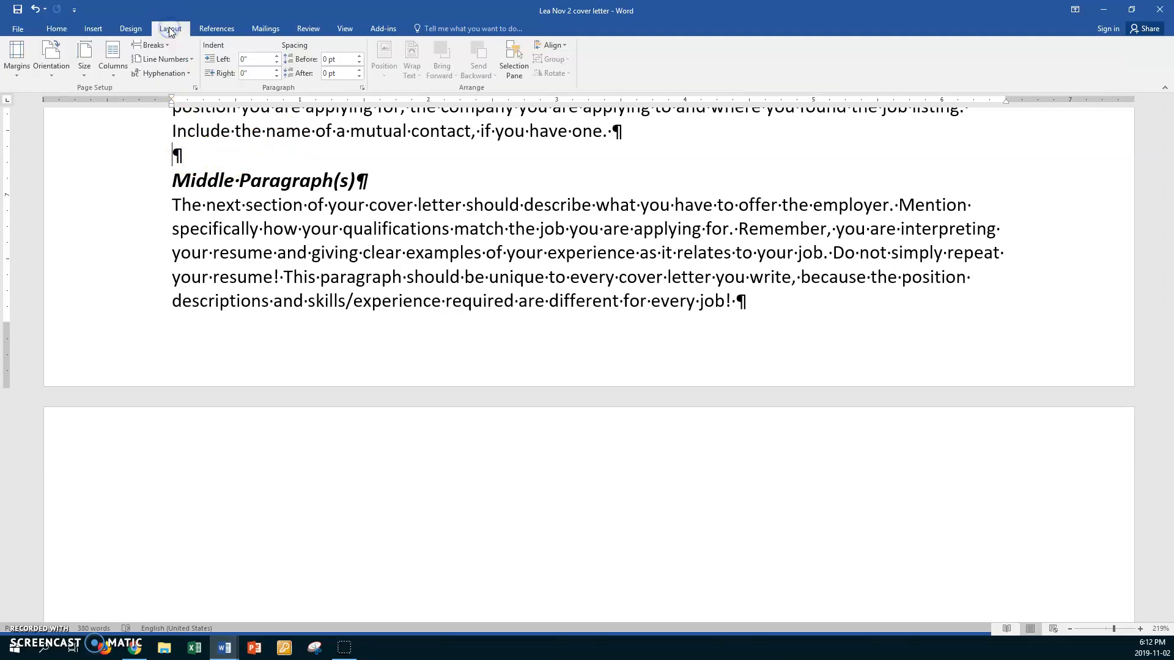
click(151, 45)
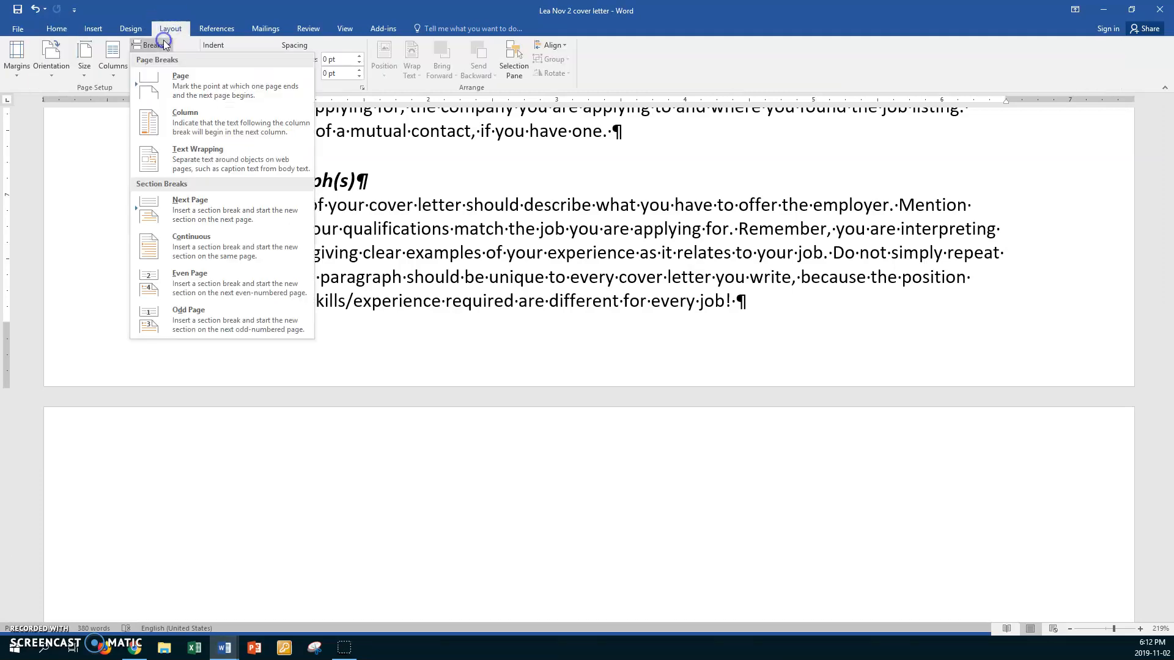
click(195, 207)
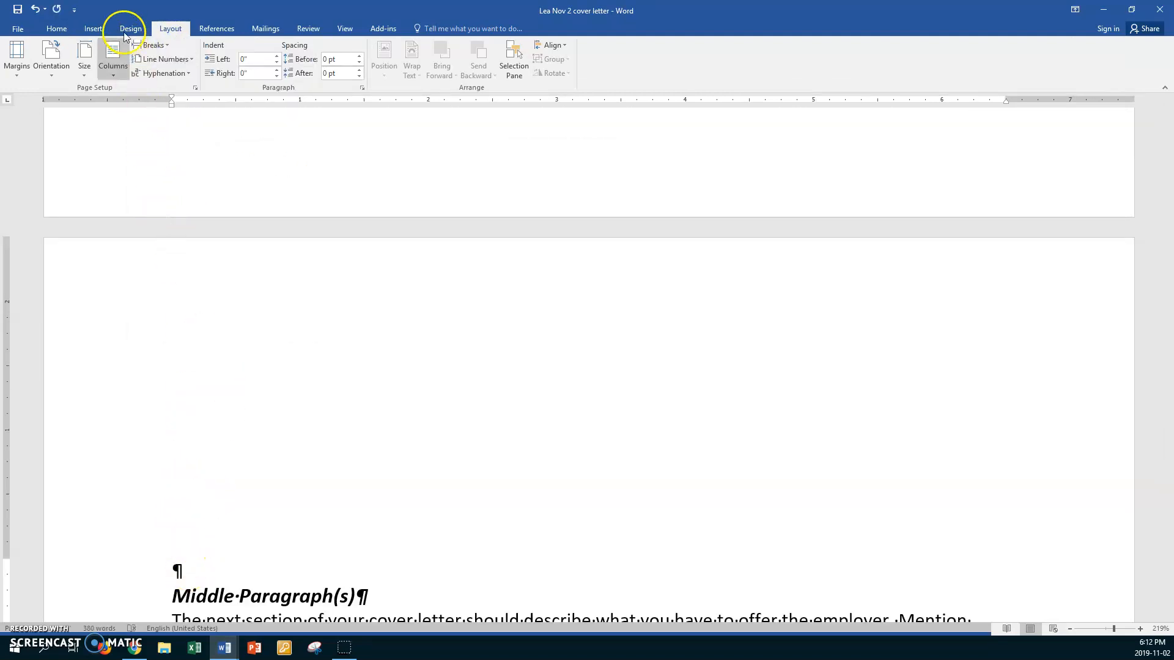
- Set the second-page section's top margin to 1 inch in Custom Margins
click(26, 71)
click(43, 332)
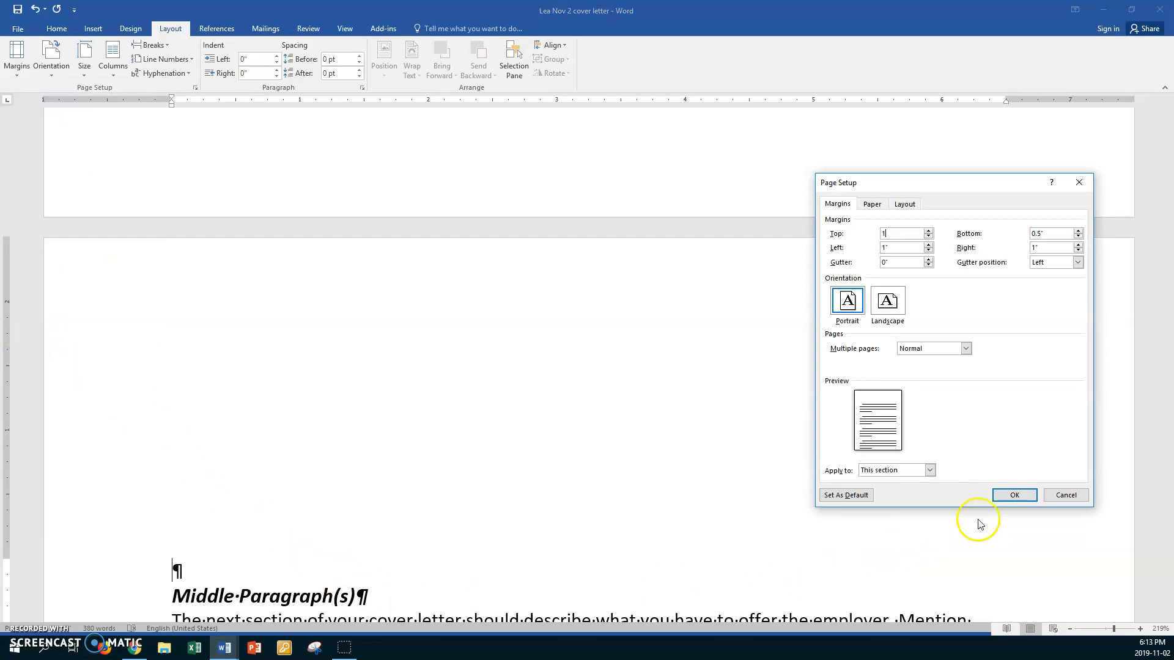
click(1014, 495)
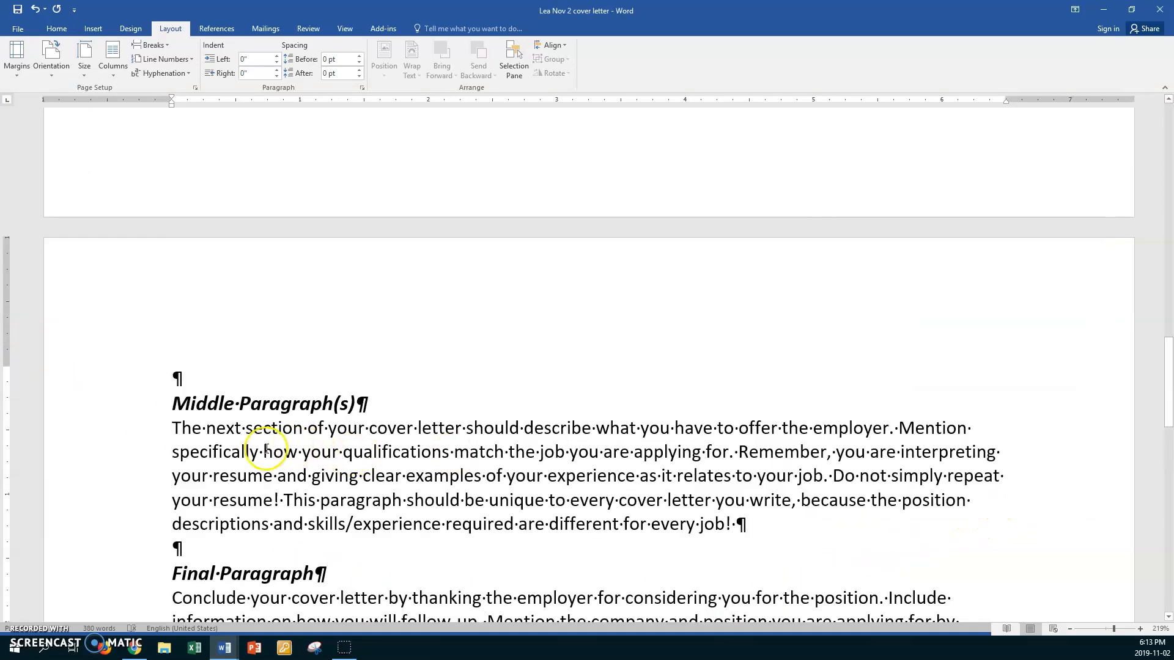
scroll(267, 449, down, 10)
scroll(266, 449, up, 10)
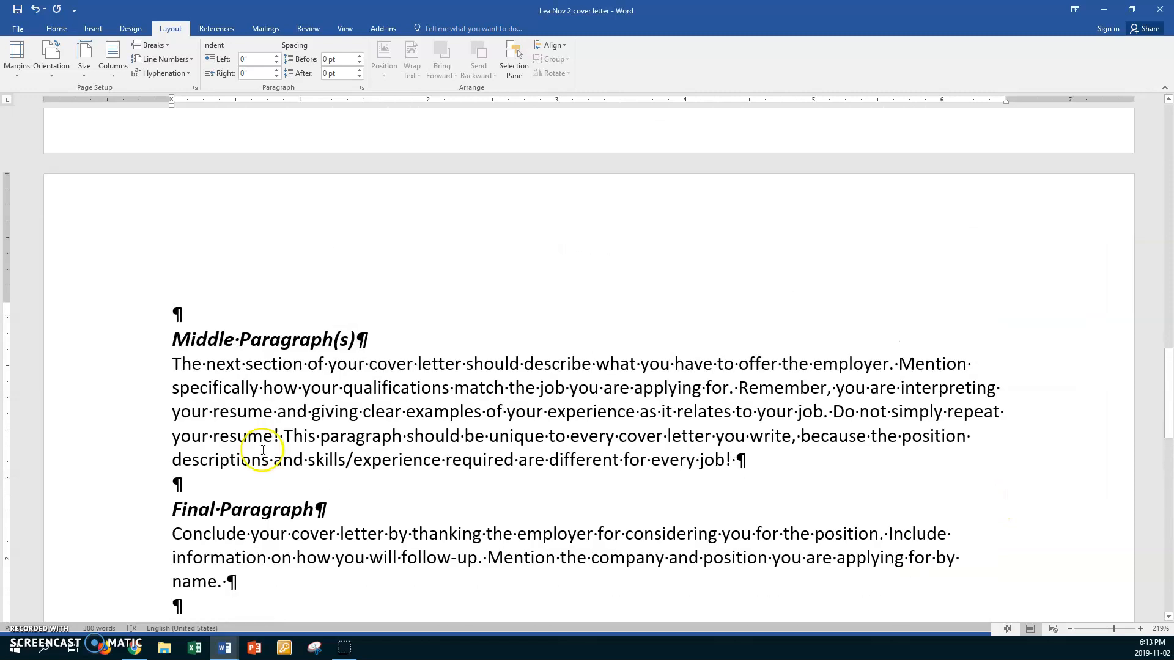
scroll(243, 317, up, 10)
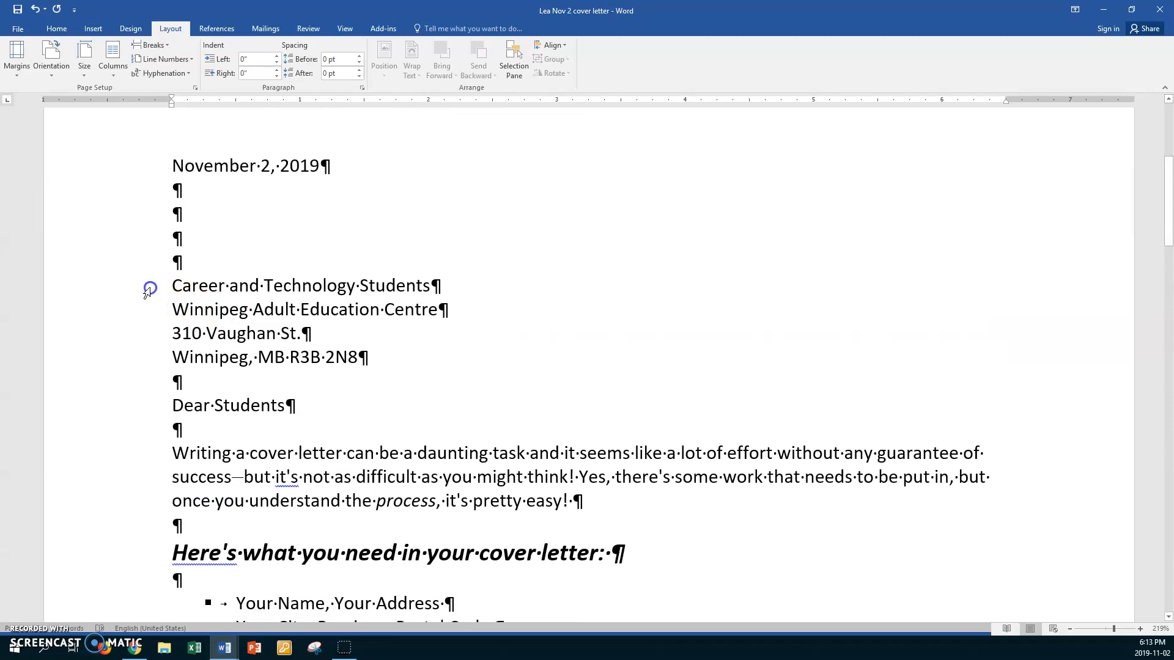
- Paste the Career and Technology Students line at the top of page 2 and add 'Page 2'
click(148, 292)
key(ctrl+c)
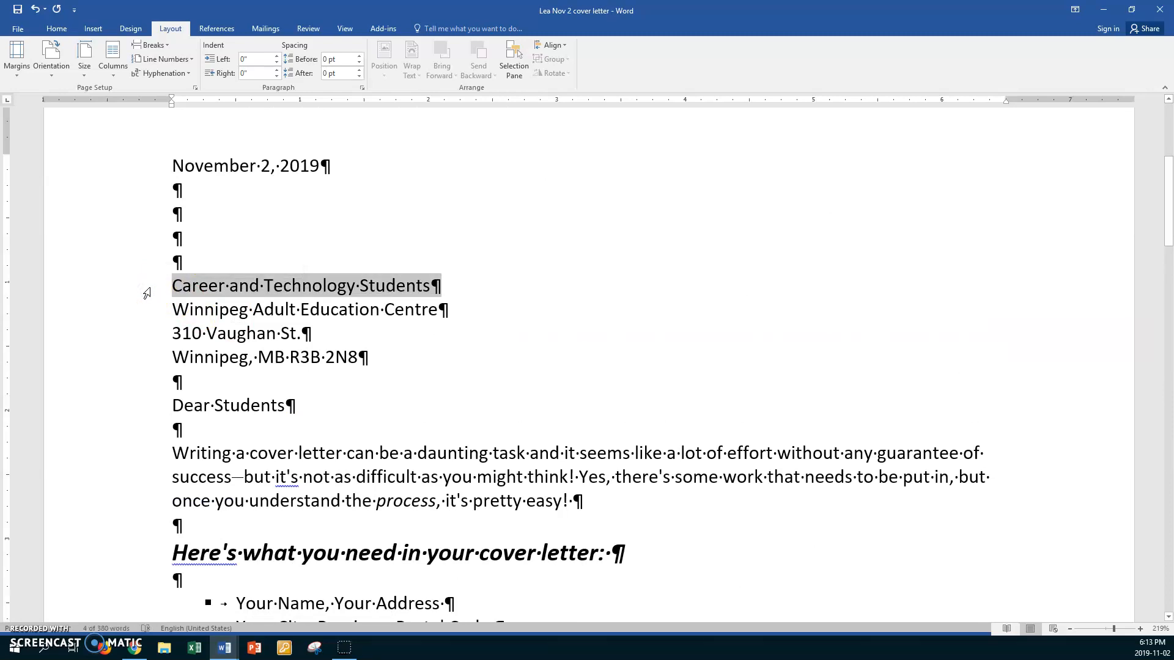
scroll(147, 294, down, 10)
click(192, 370)
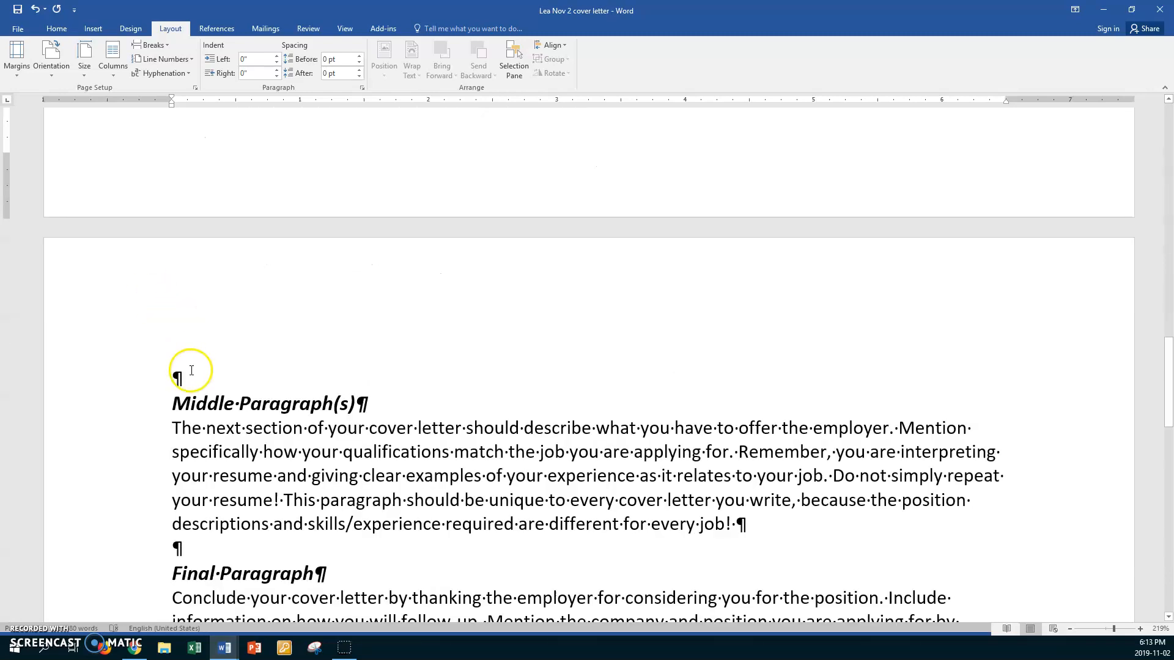
key(ctrl+v)
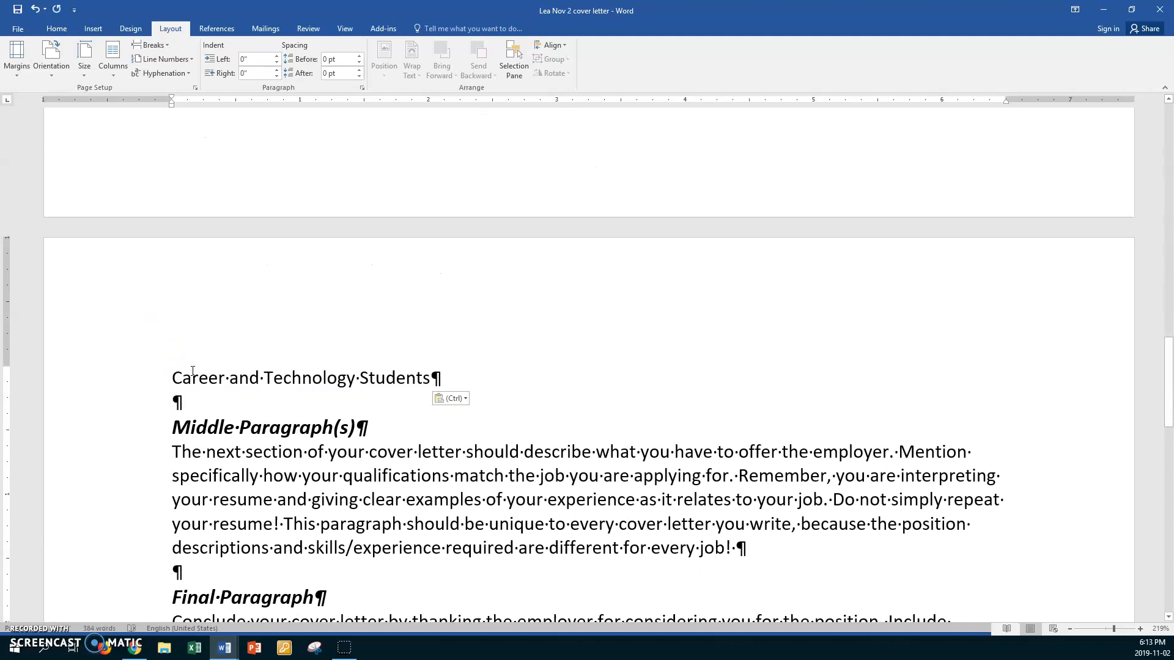
text(P)
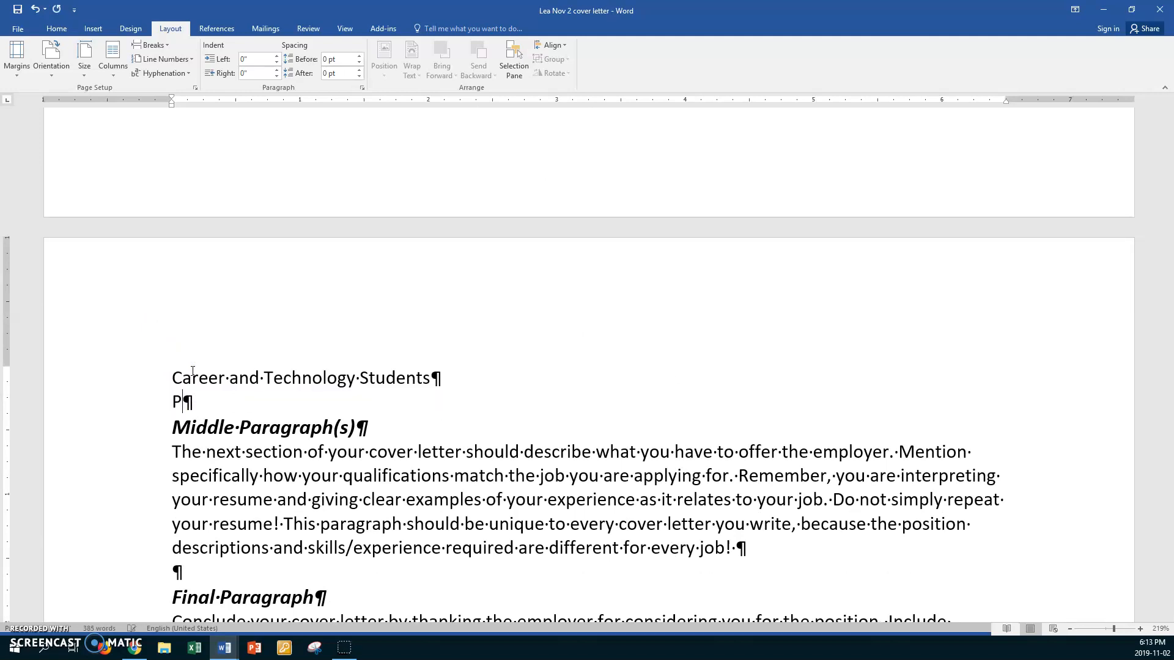
text(age 2)
key(Return)
- Paste the November 2, 2019 date under Page 2, then scroll to the letter's Remember paragraph
scroll(176, 348, up, 18)
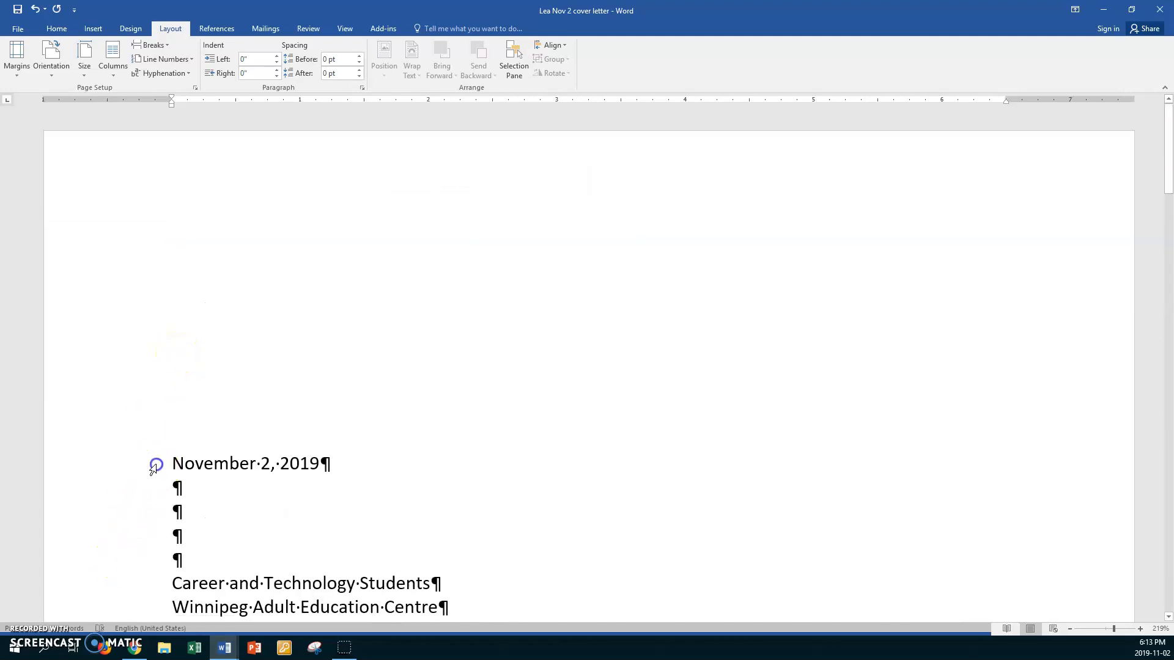
click(153, 469)
key(ctrl+c)
scroll(153, 469, down, 18)
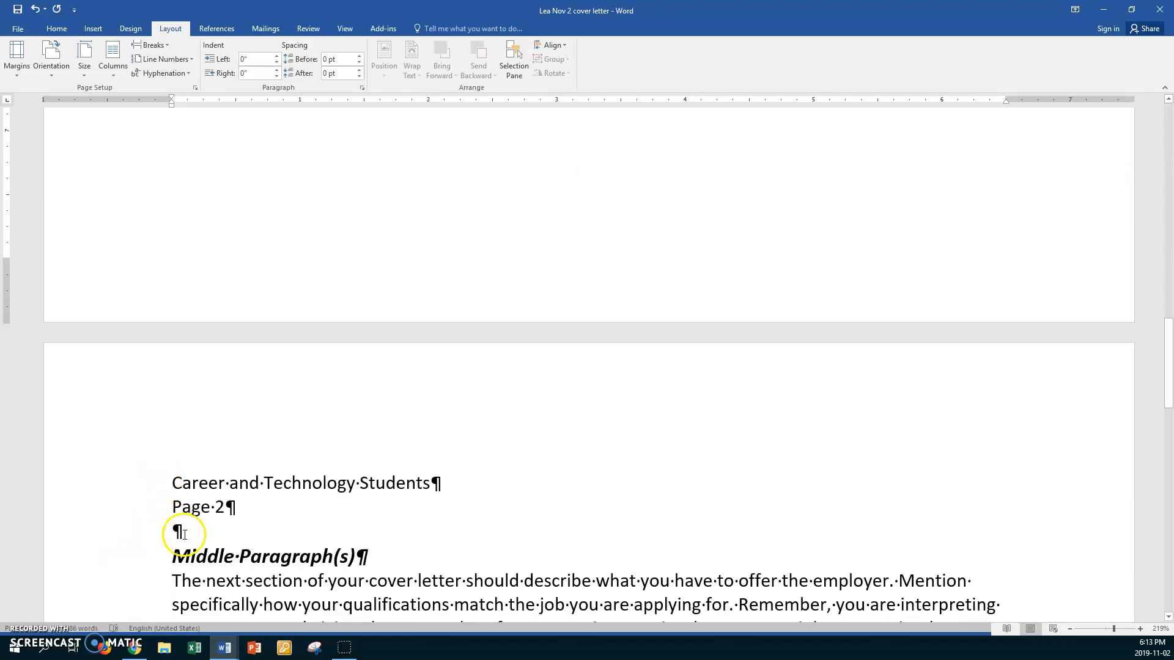
click(189, 533)
key(ctrl+v)
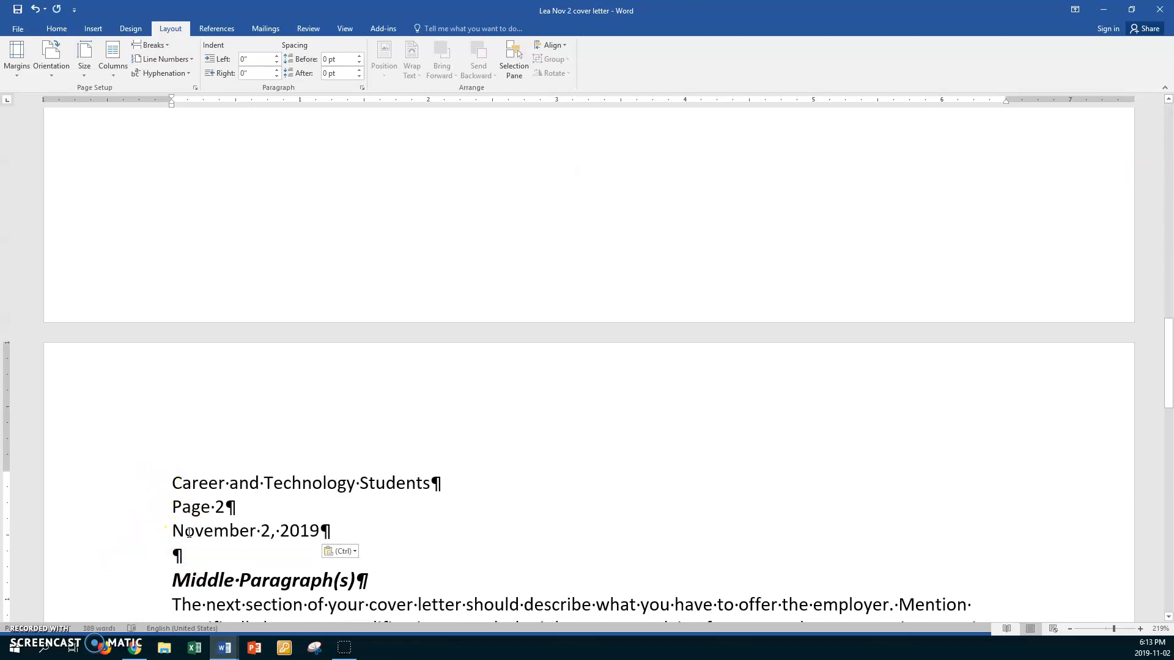
key(Return)
key(Return)
scroll(188, 532, down, 3)
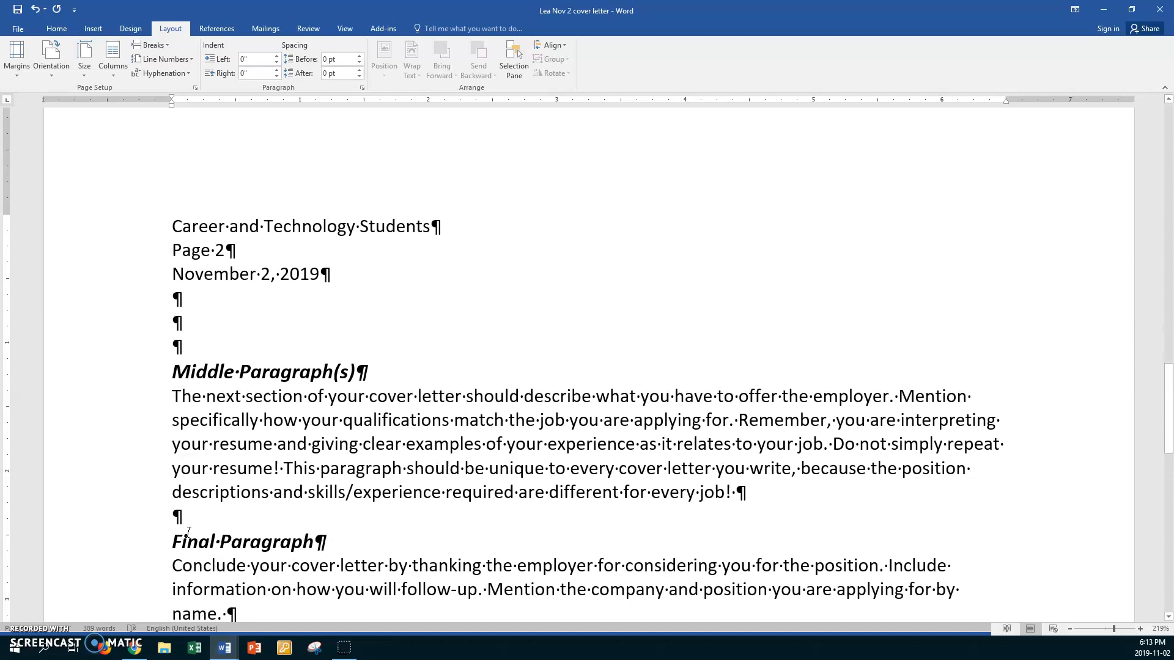
scroll(263, 565, down, 5)
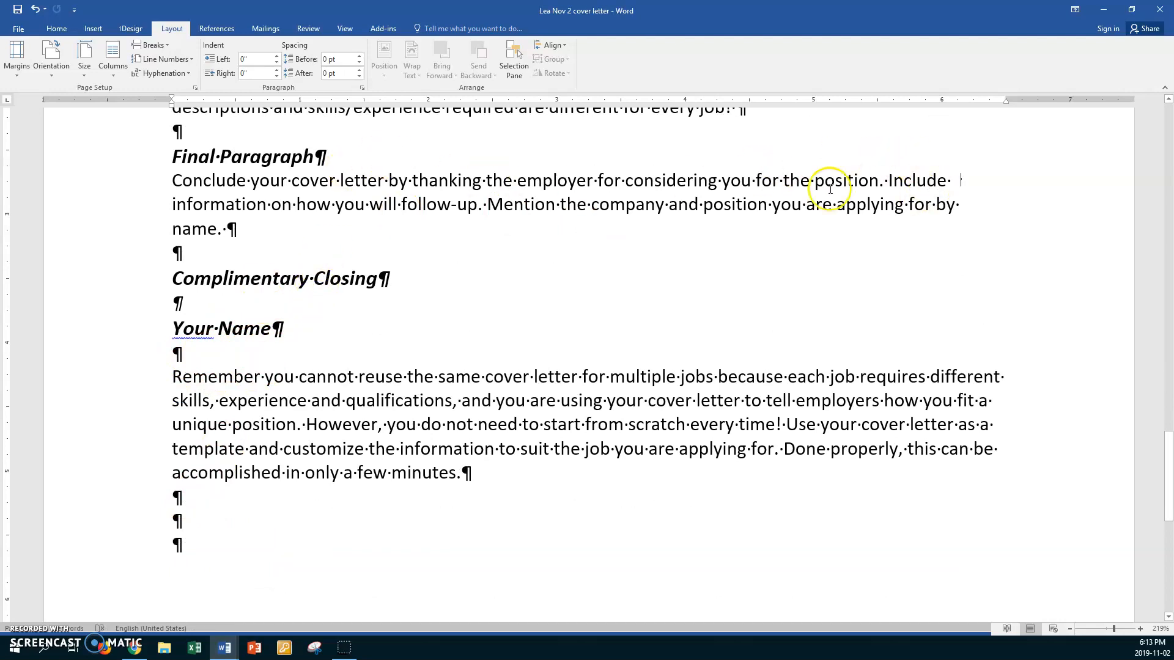
scroll(431, 340, down, 2)
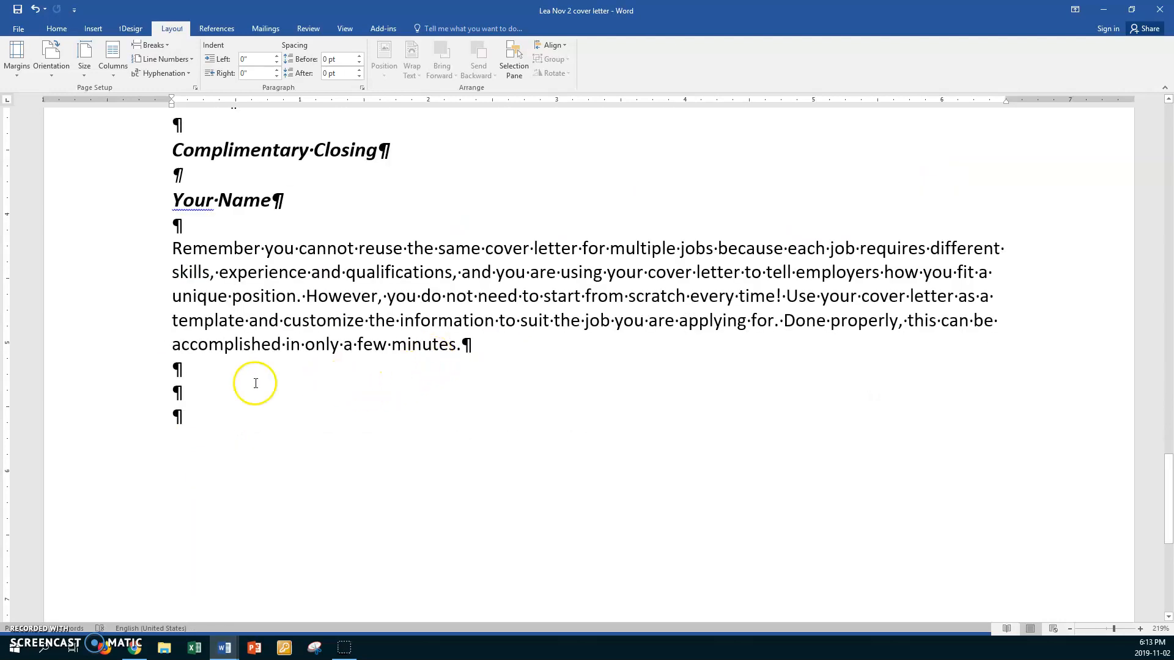
- Type 'Yours sincerely' below the final paragraph and leave blank lines for the signature
click(190, 393)
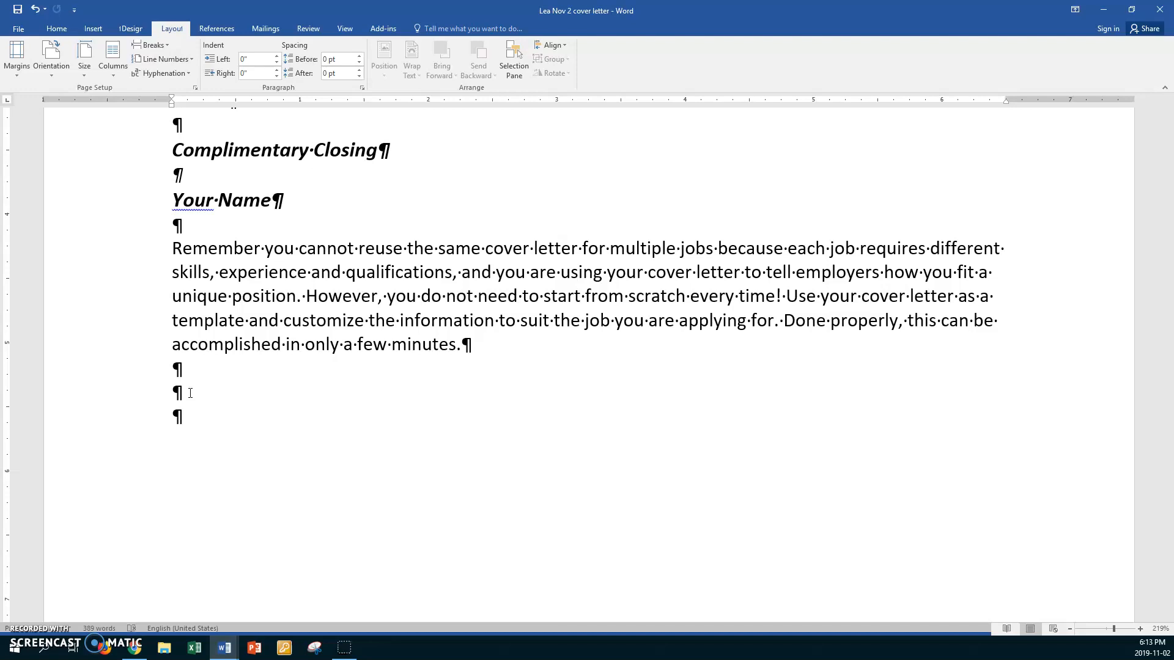
text(Yours sincerelyu)
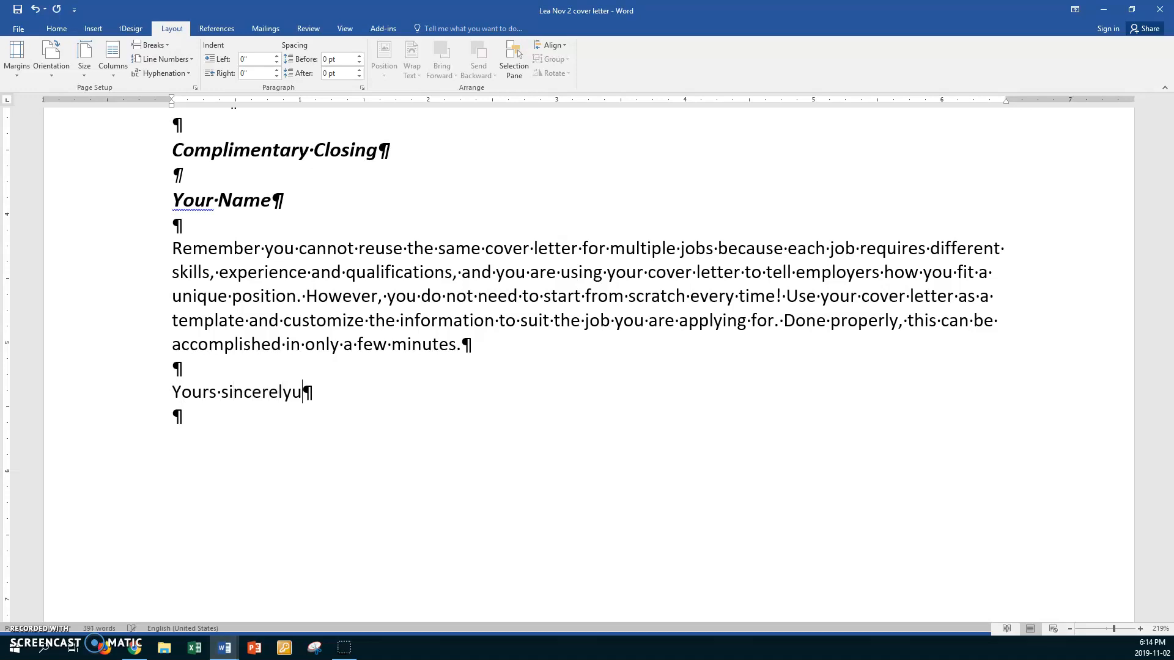
key(BackSpace)
key(Return)
key(Return)
key(Return)
key(Return)
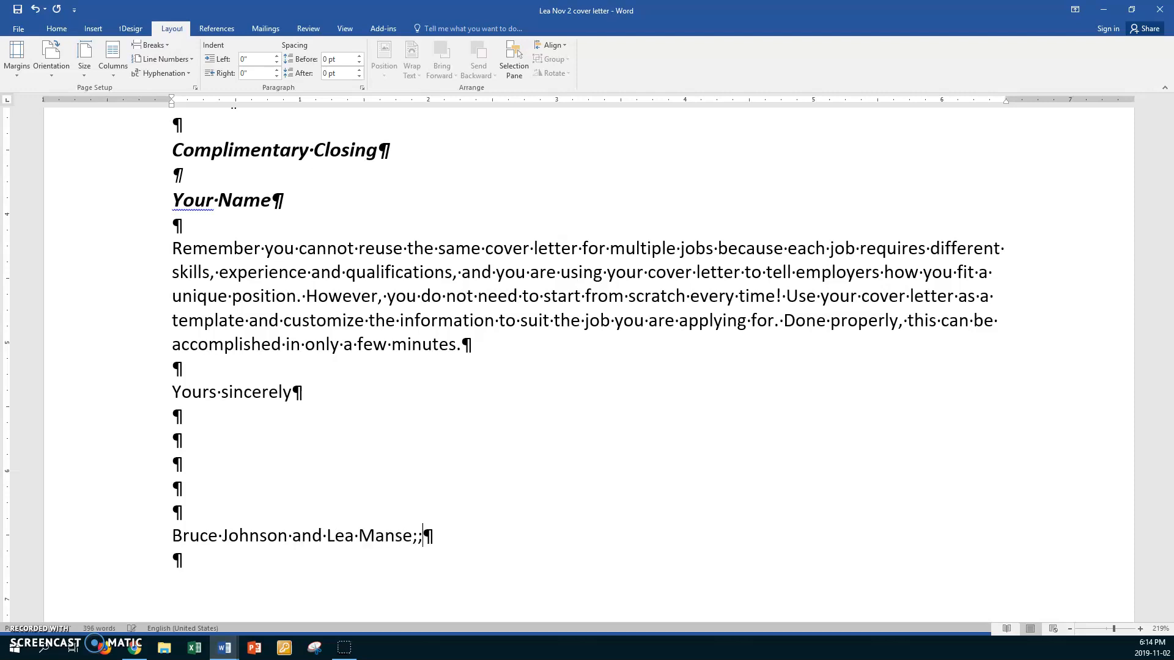
- Type the two signers' names on one line, correcting the surname typos
key(Return)
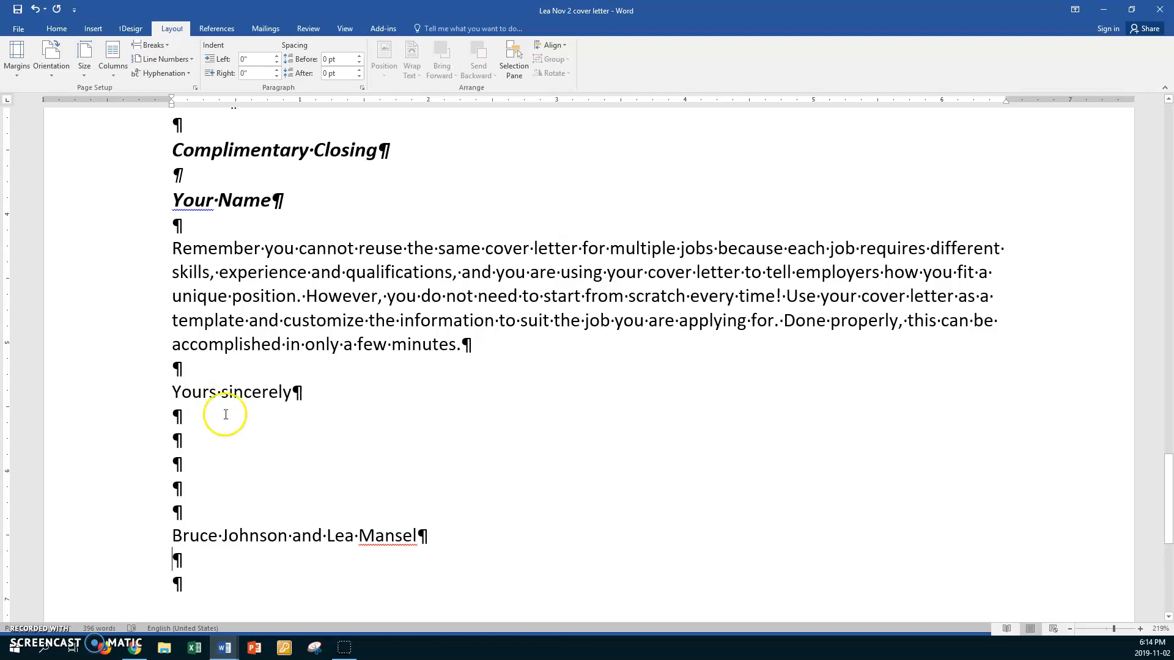
click(417, 536)
text(l)
- Add the title 'Teachers' on the line below the names
click(181, 560)
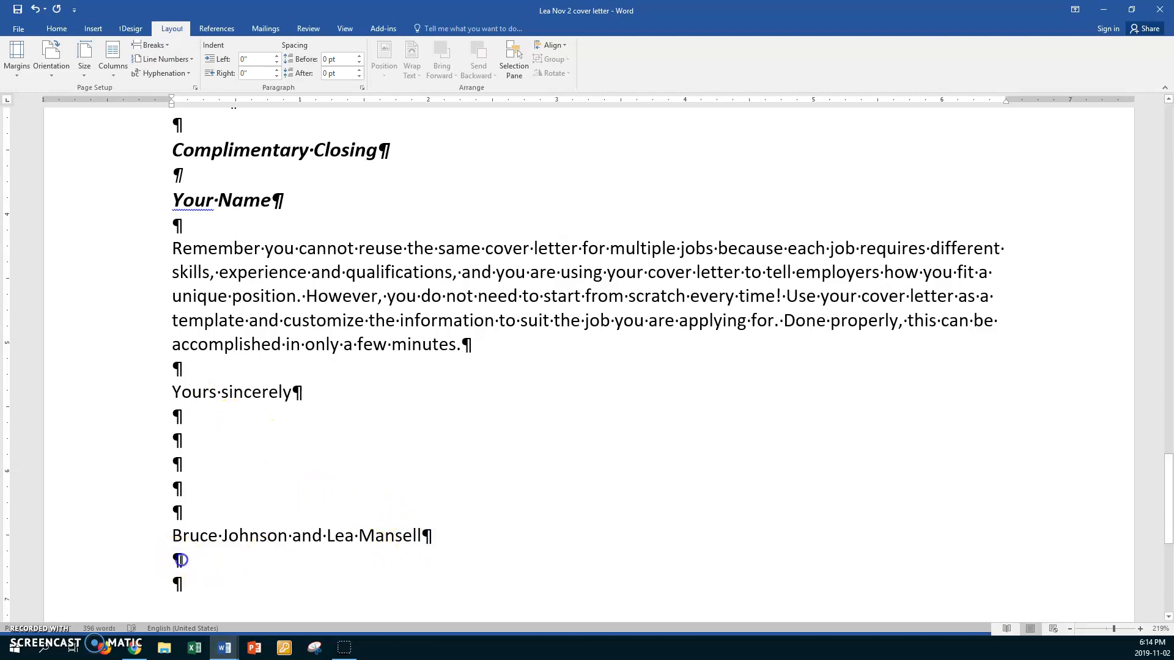
text(Teachers)
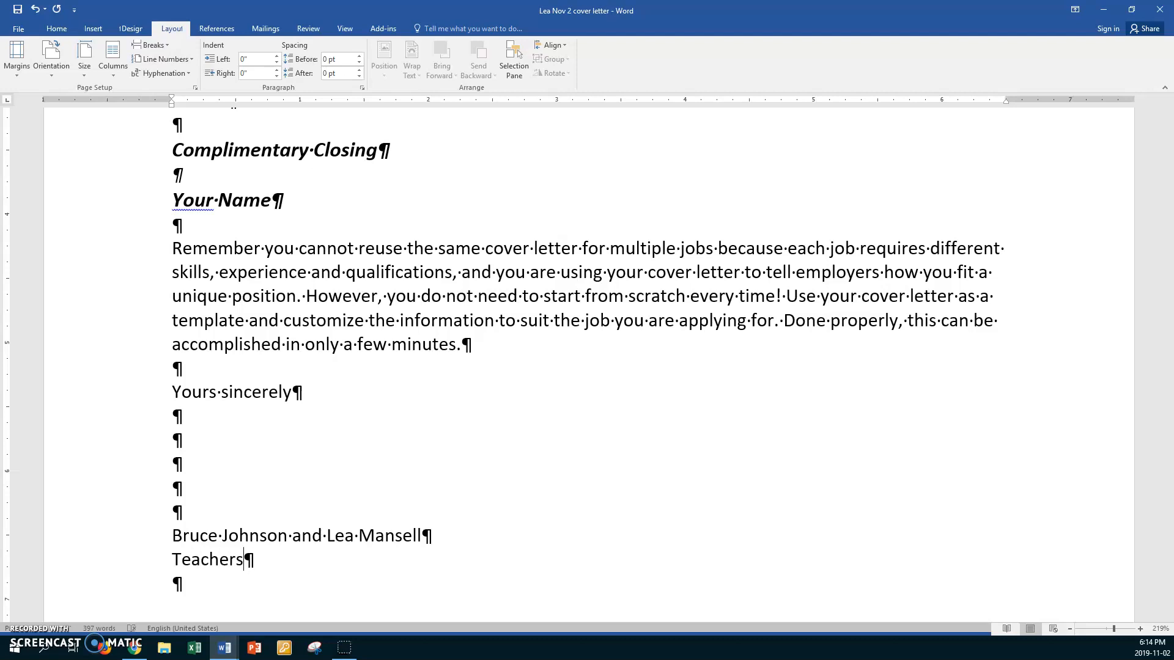
click(176, 588)
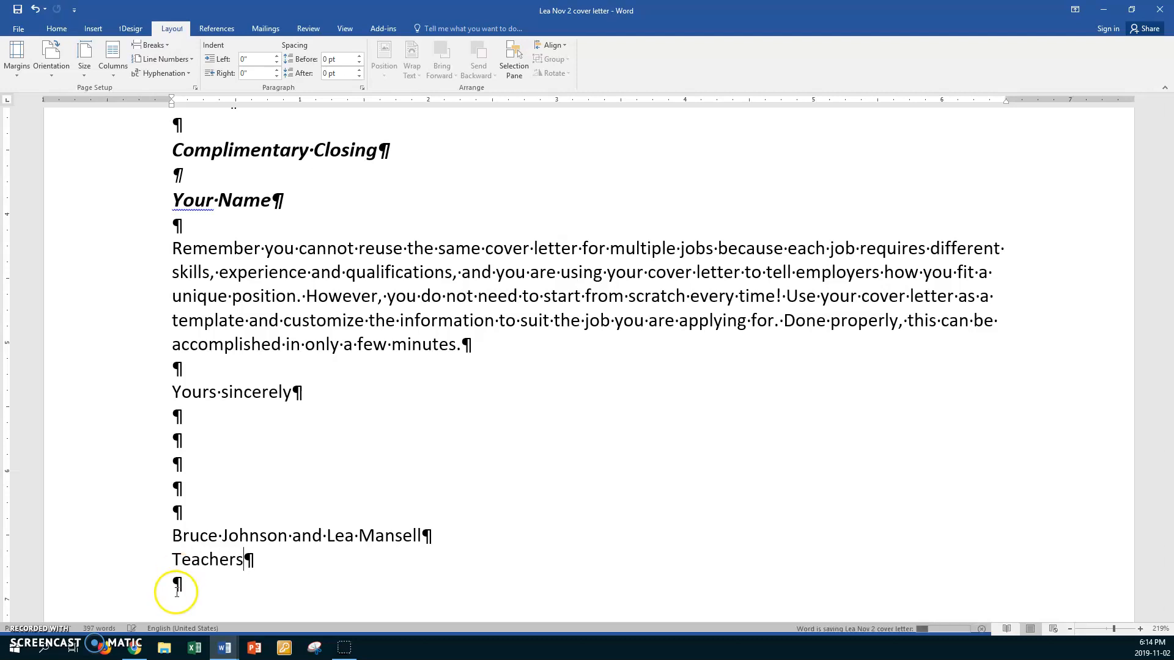
scroll(176, 588, up, 7)
scroll(175, 592, up, 11)
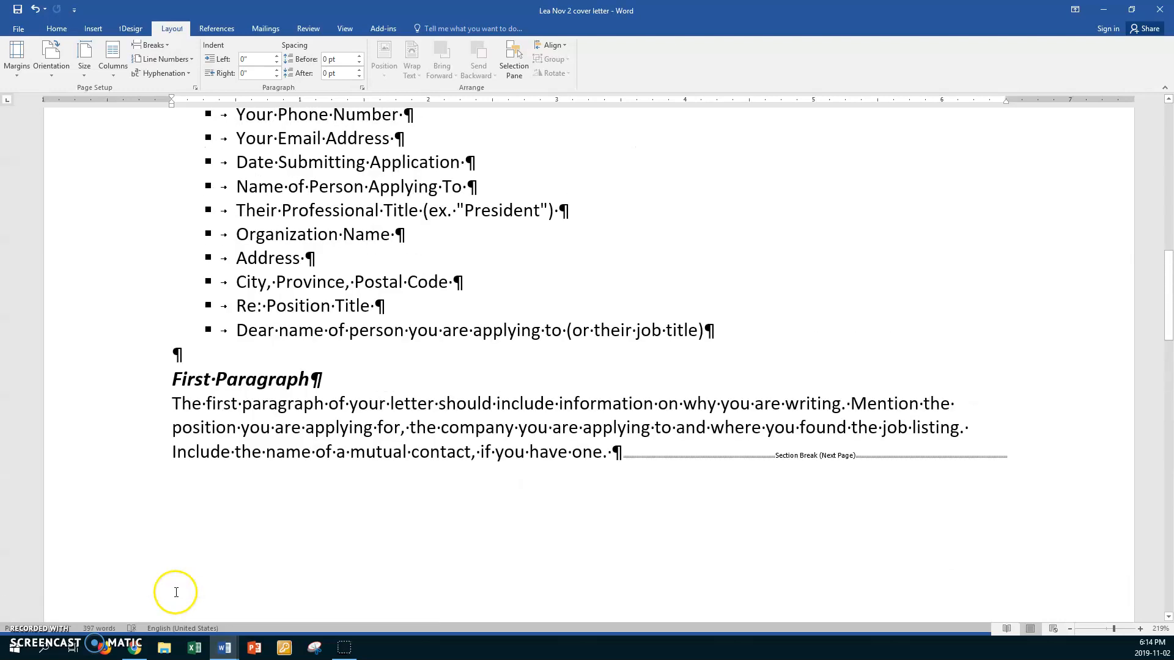
scroll(175, 592, down, 13)
scroll(175, 592, down, 12)
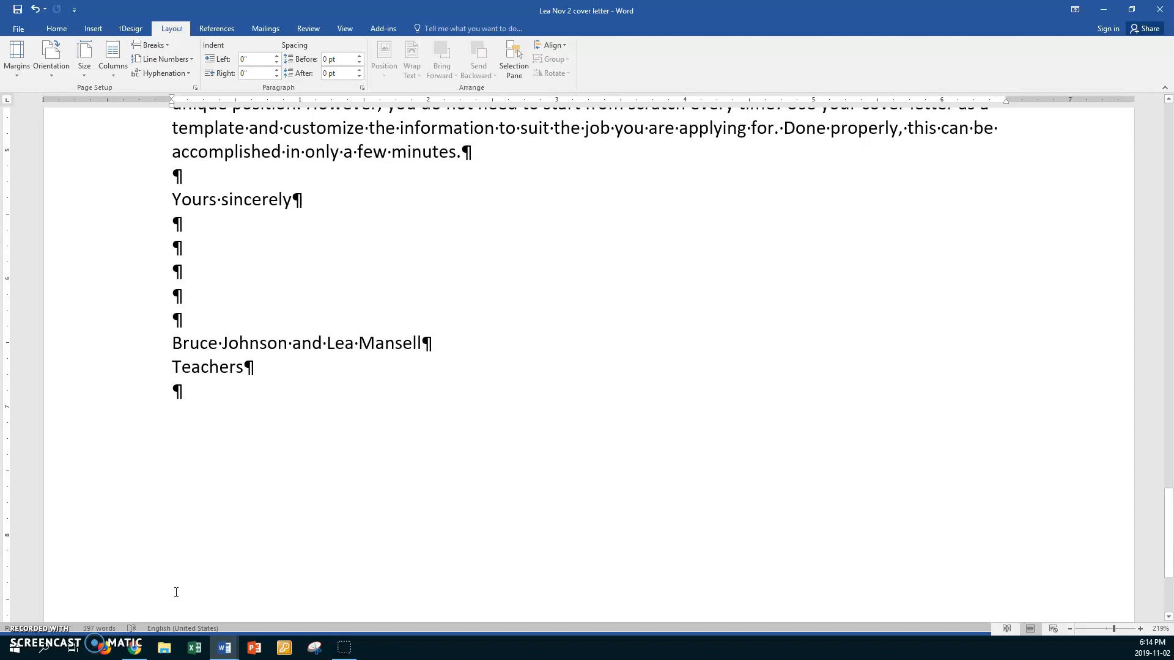
scroll(176, 592, down, 3)
- Insert a 4-column by 6-row table on a new empty line below 'Teachers'
click(187, 200)
key(Return)
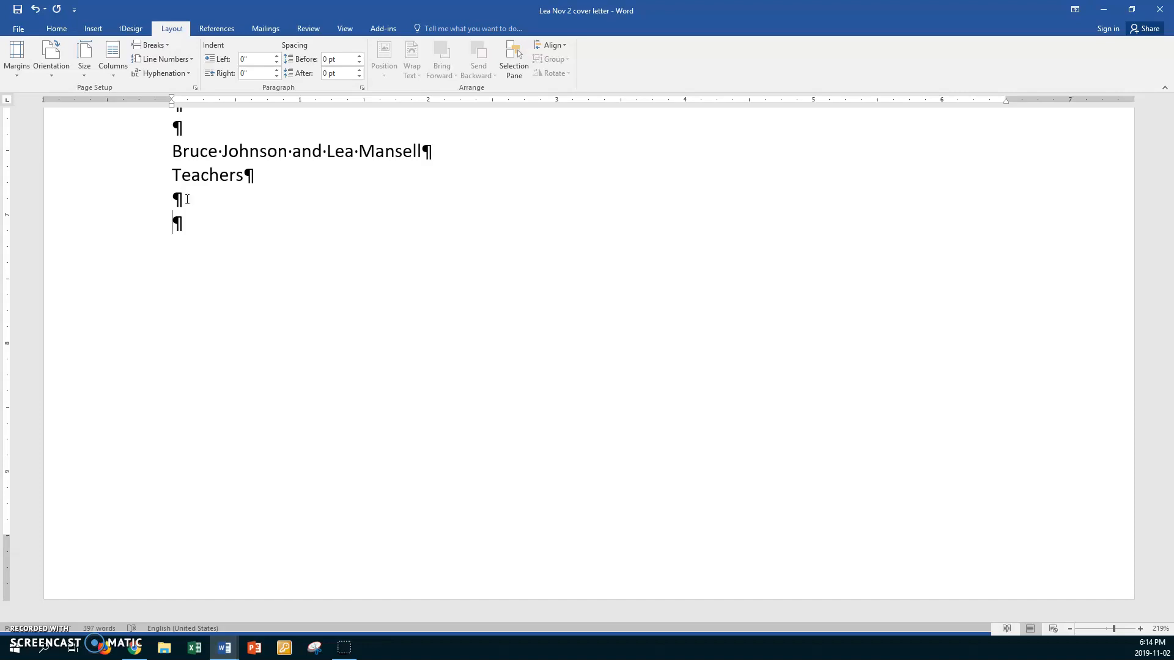
click(213, 223)
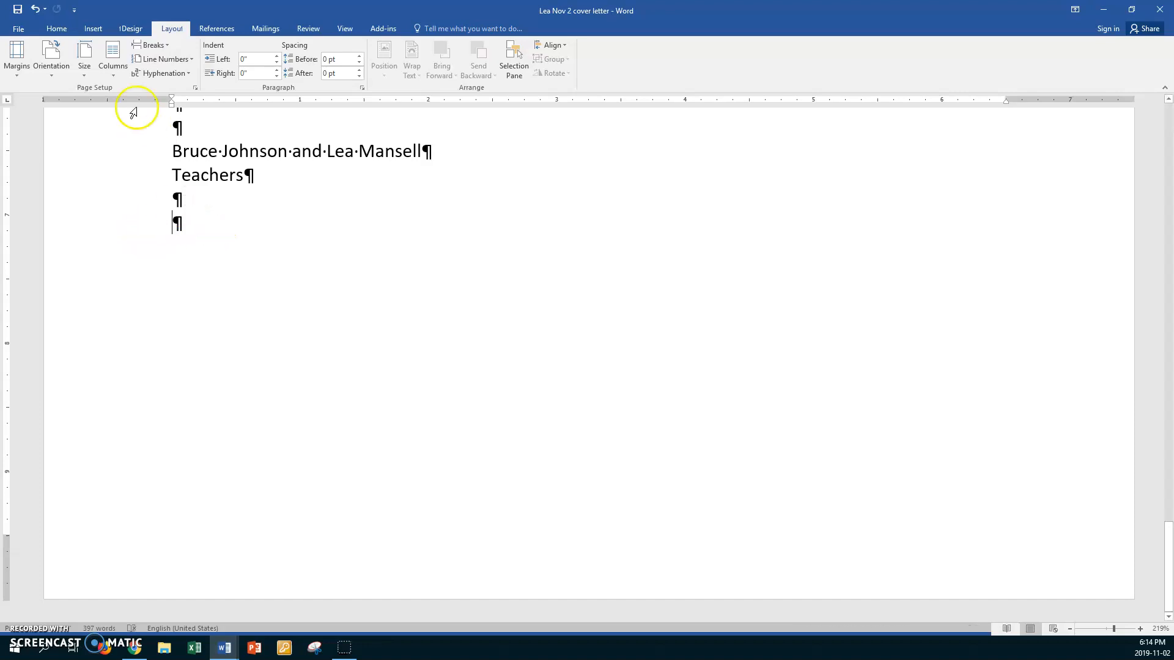
click(93, 30)
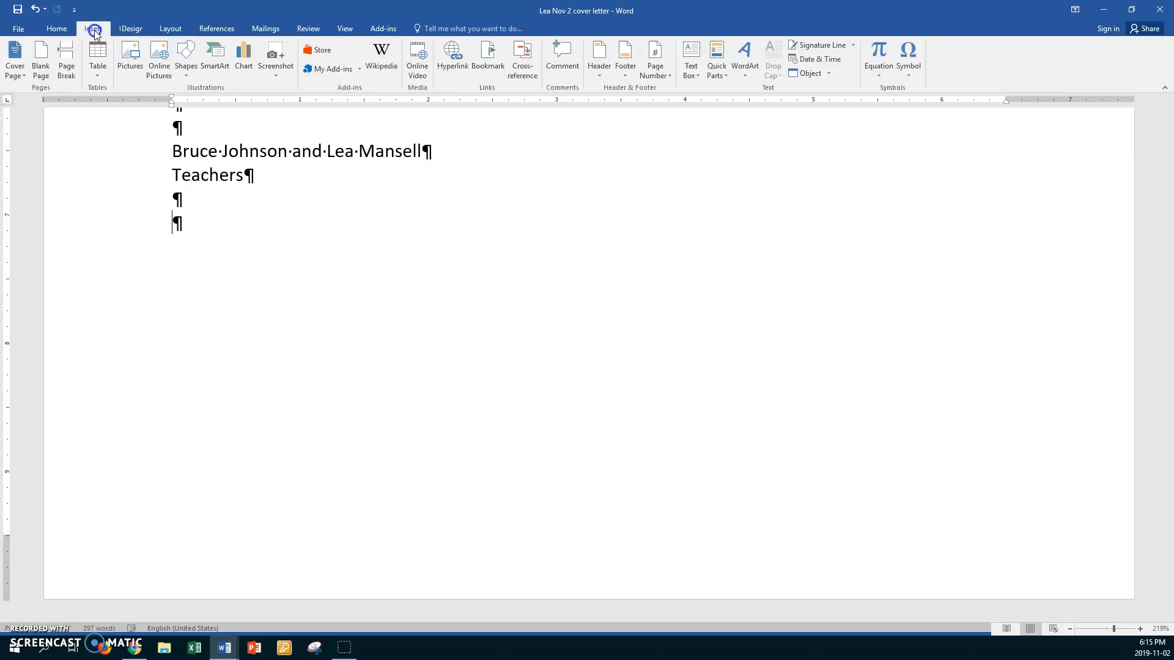
click(97, 69)
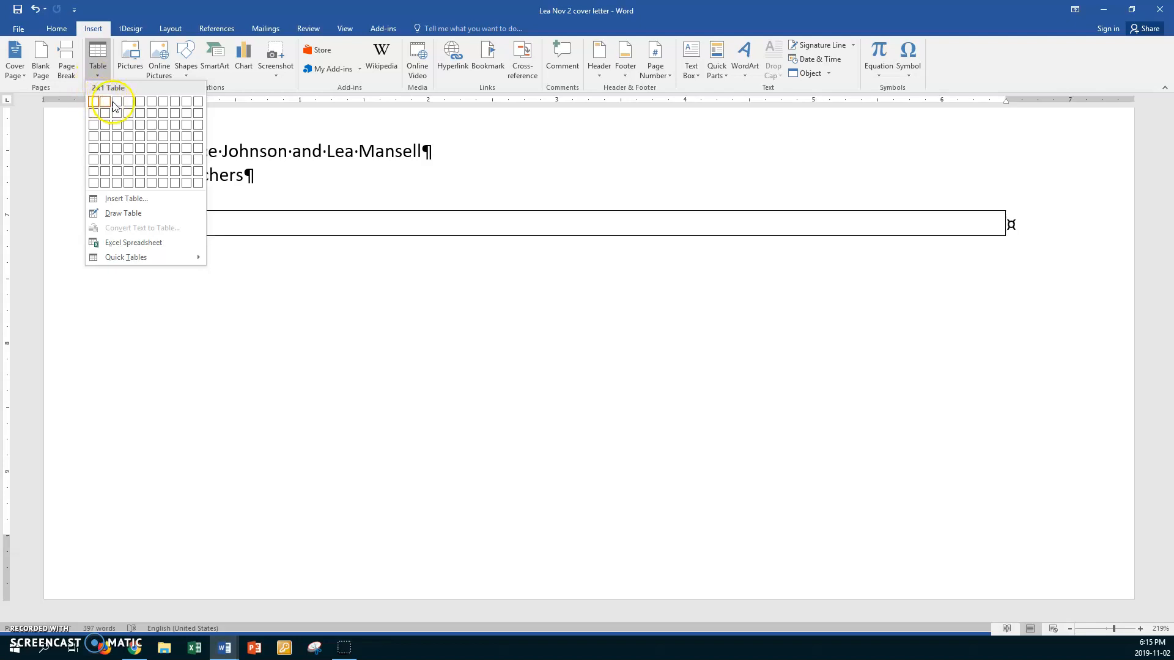
click(127, 164)
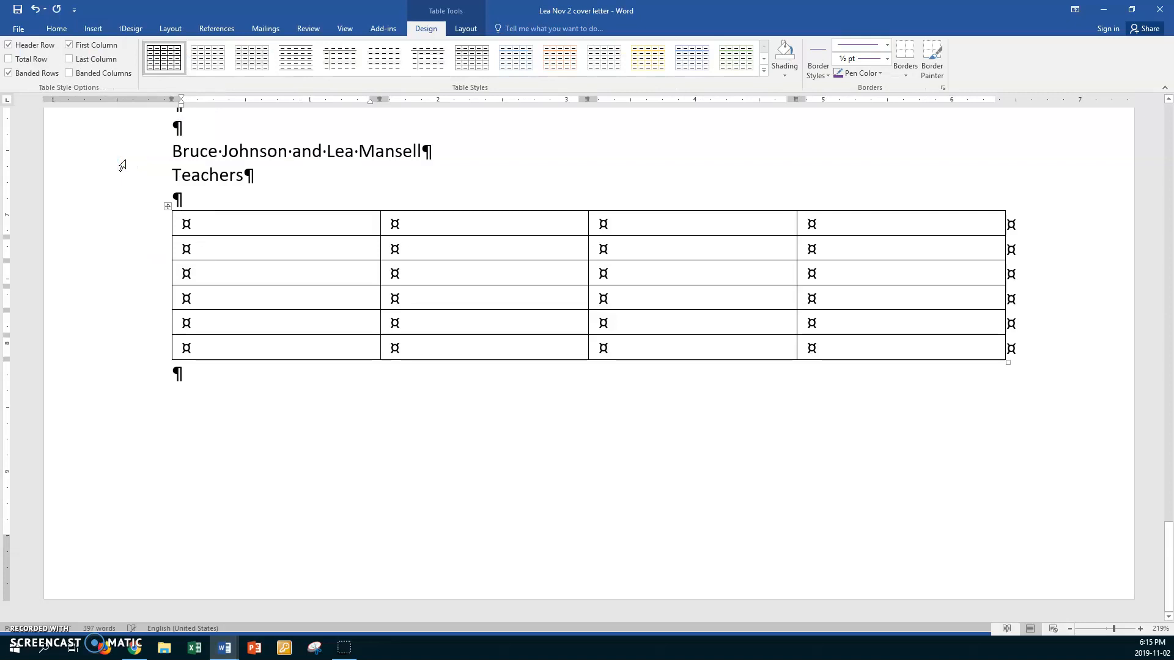
- Center the whole table on the page in Table Properties
click(167, 206)
right_click(230, 231)
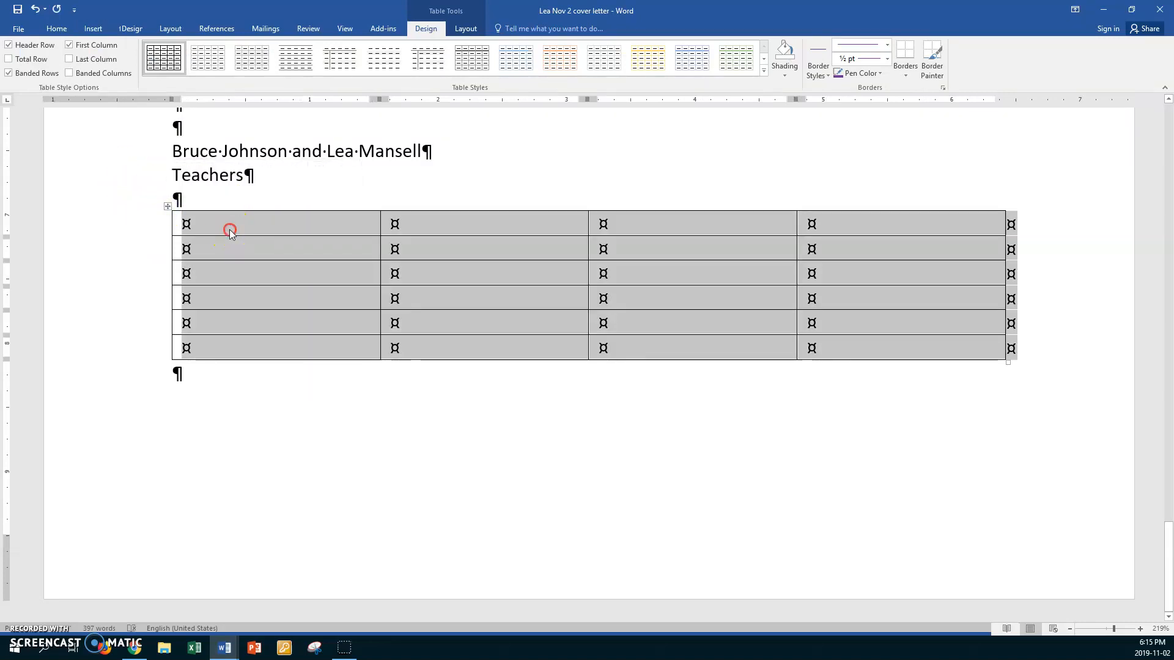
click(275, 419)
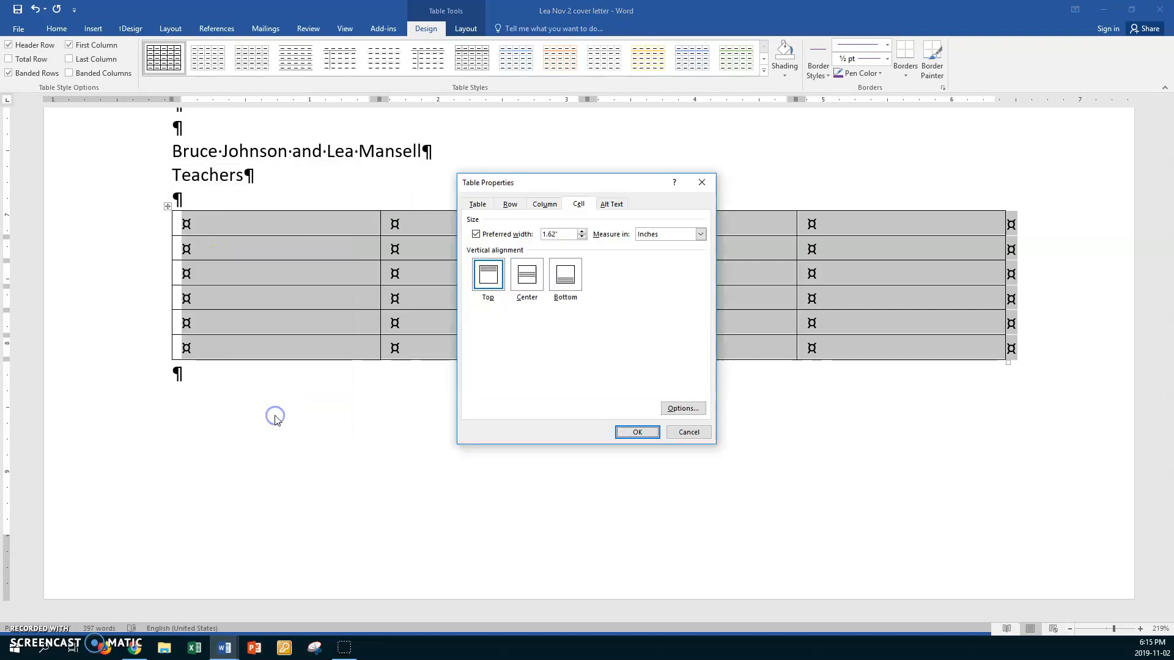
click(483, 206)
click(527, 276)
- Give every row a 0.3-inch minimum height and center cell contents vertically
click(513, 205)
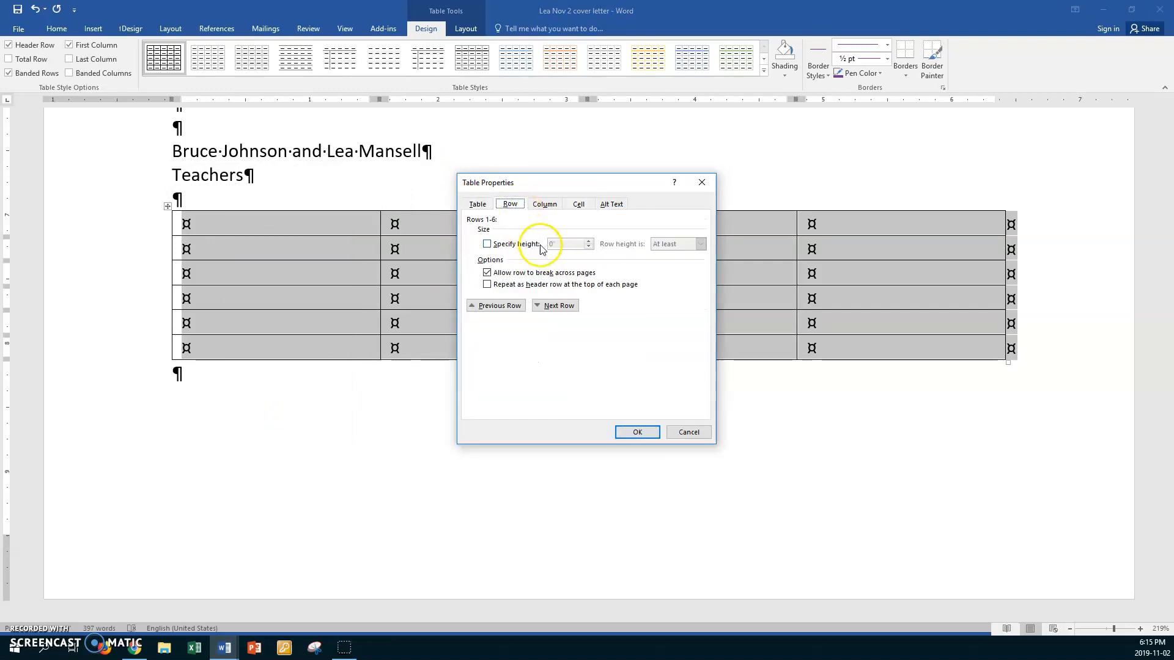
click(487, 244)
drag(563, 243, 512, 247)
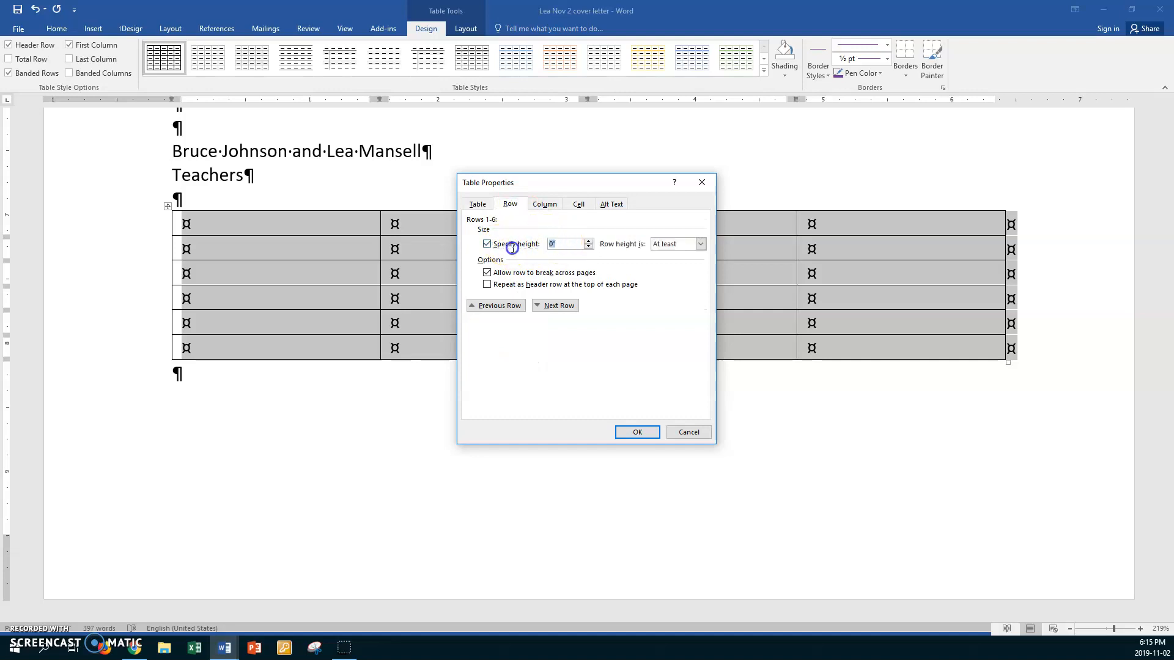
text(0)
click(578, 205)
click(526, 276)
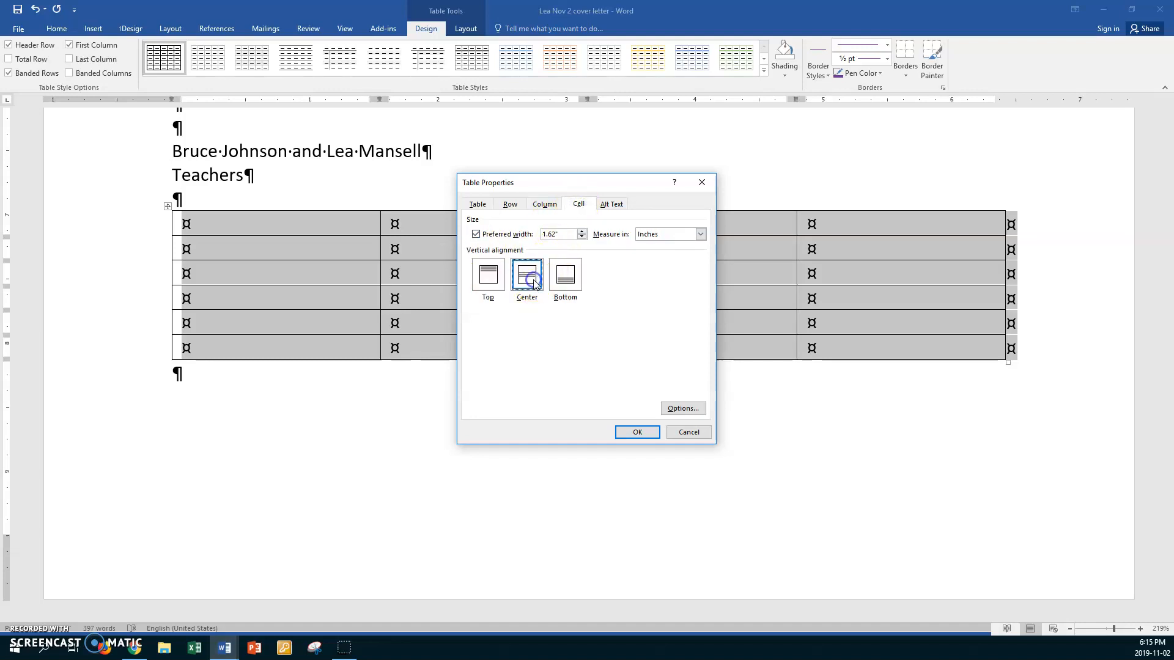
click(619, 430)
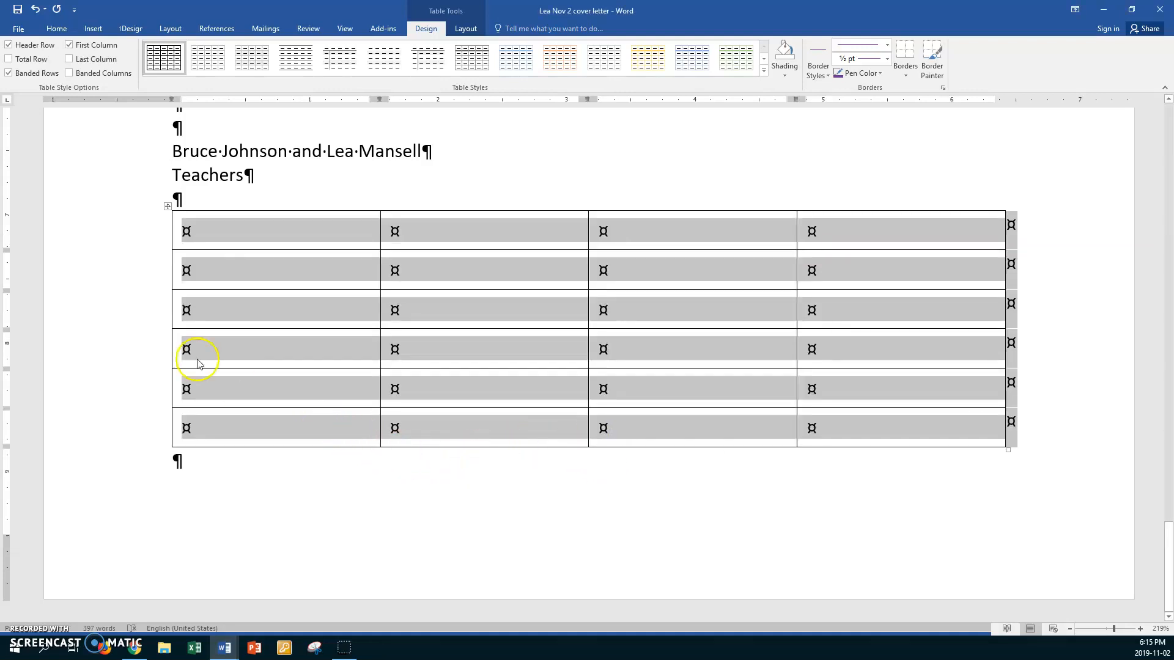
click(139, 245)
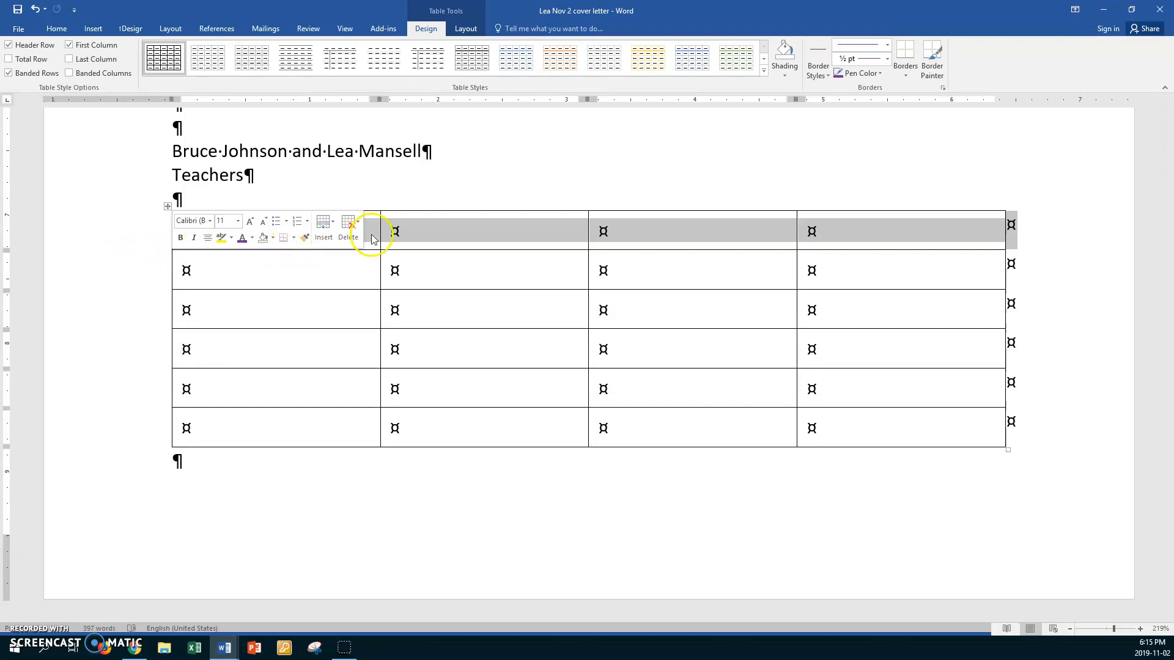
- Merge the first row's cells into one and type the heading 'Items to Remember'
right_click(406, 230)
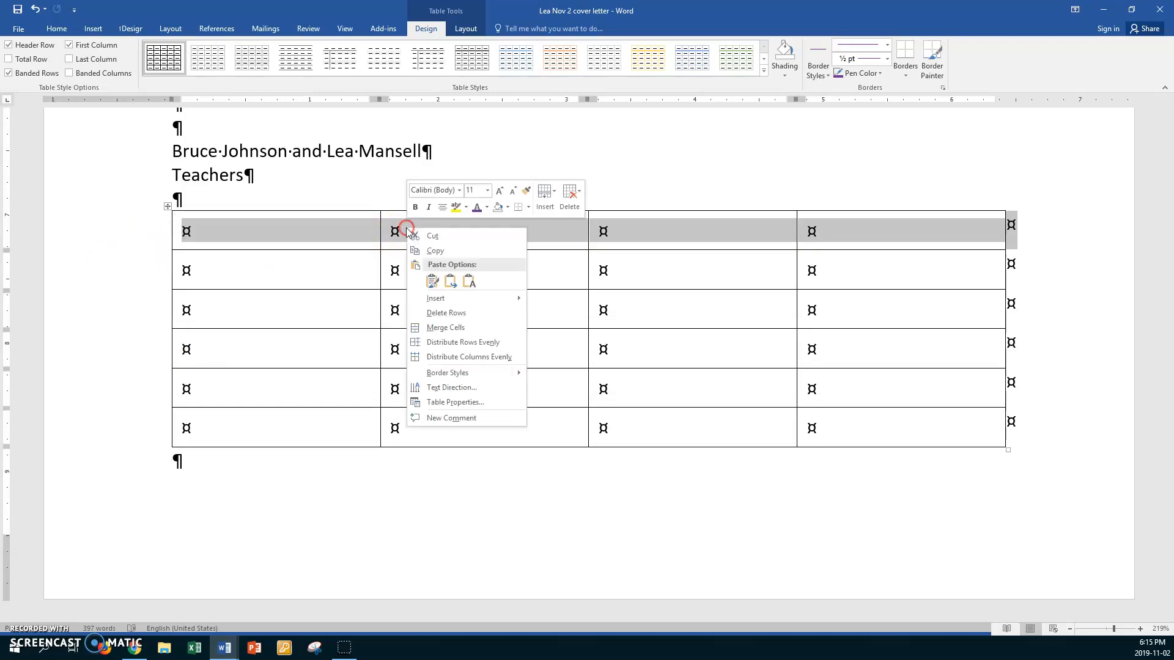
click(448, 326)
click(299, 234)
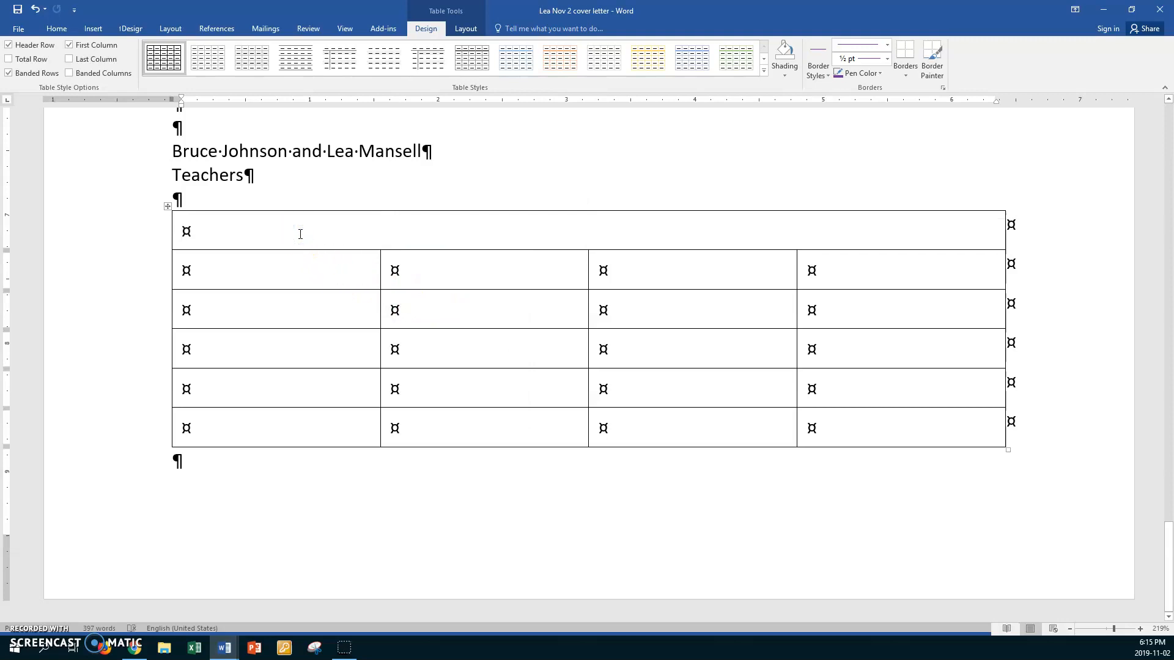
text(Item)
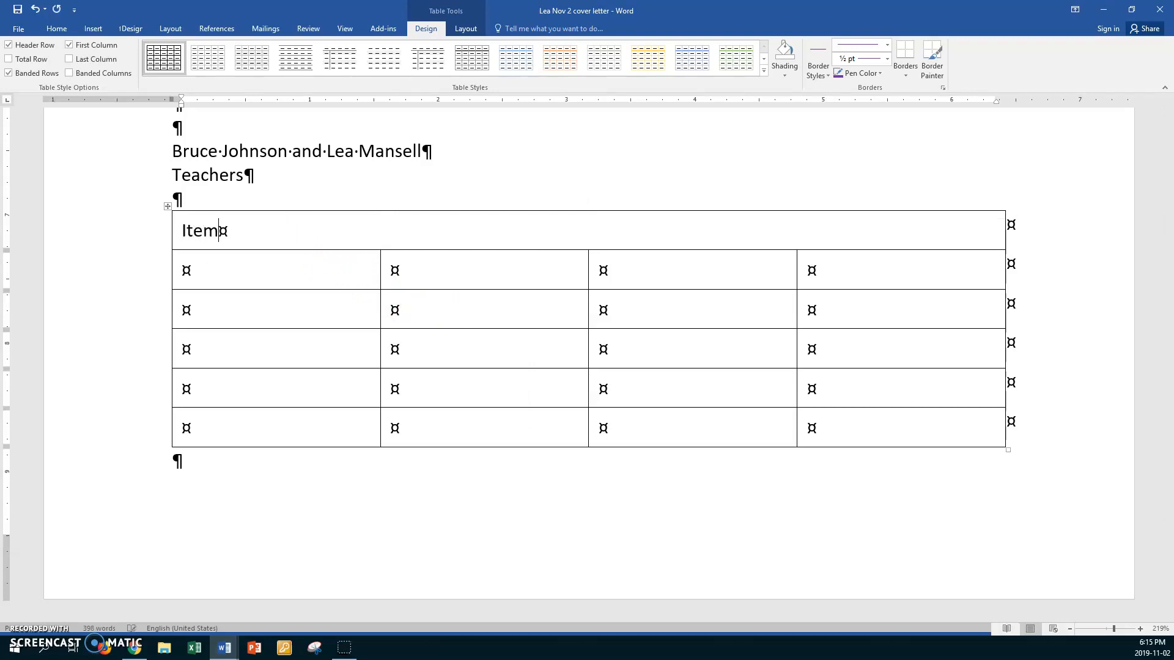
text(s to Remember)
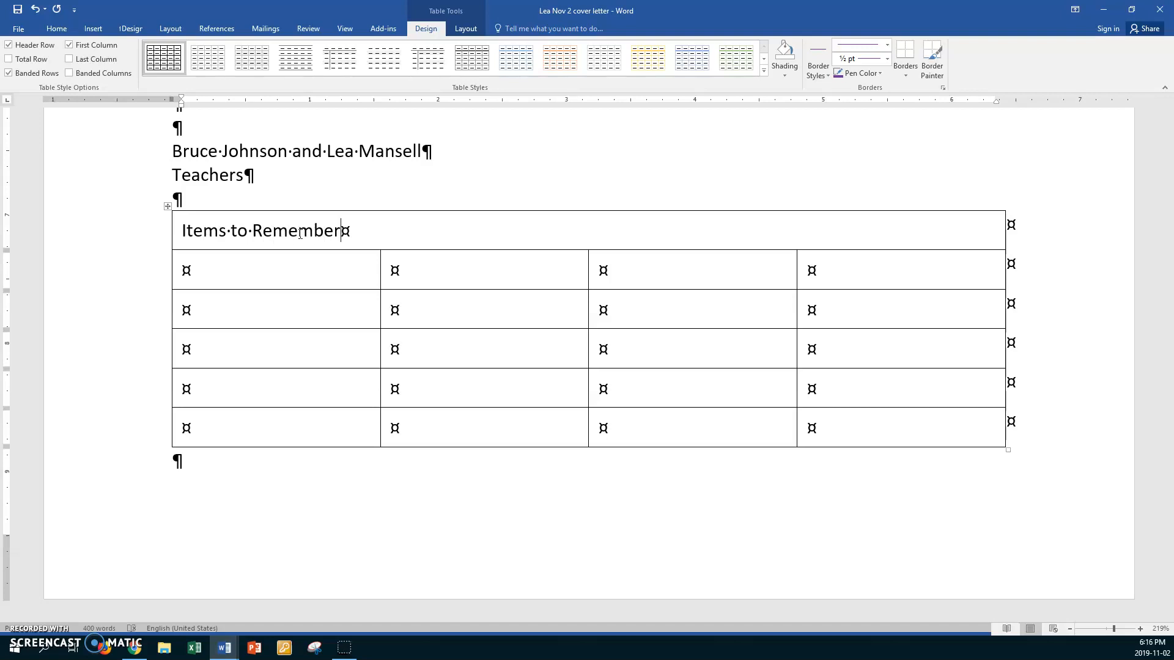
key(shift+Home)
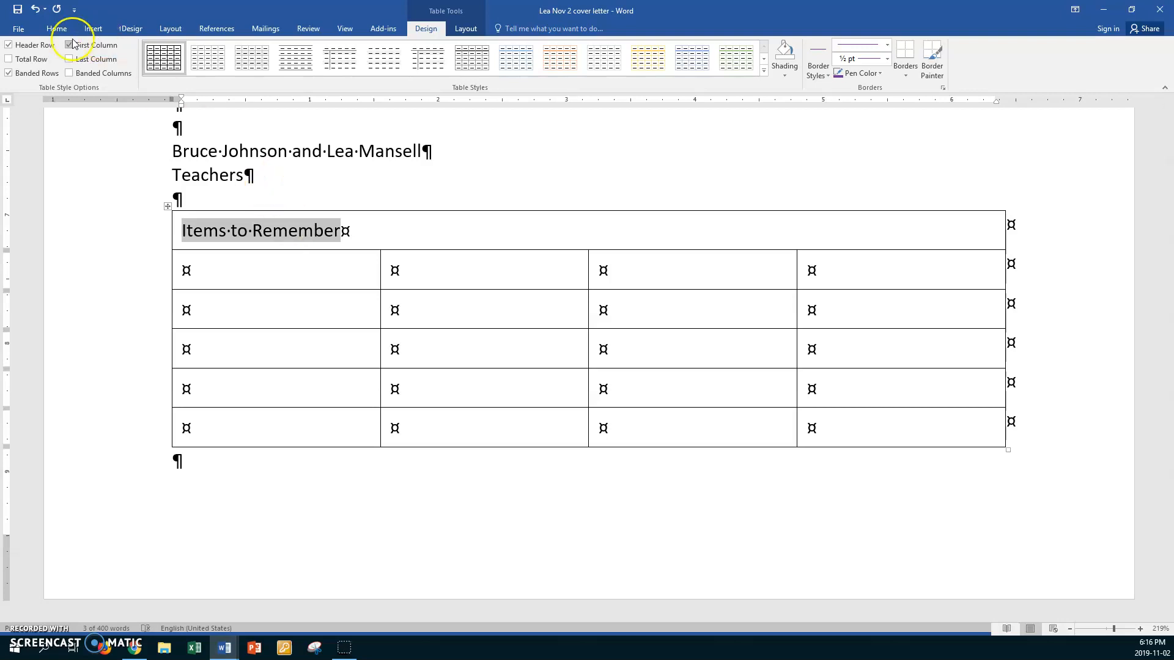
- In the Font dialog, apply small caps and expand character spacing by 6 pt
click(57, 28)
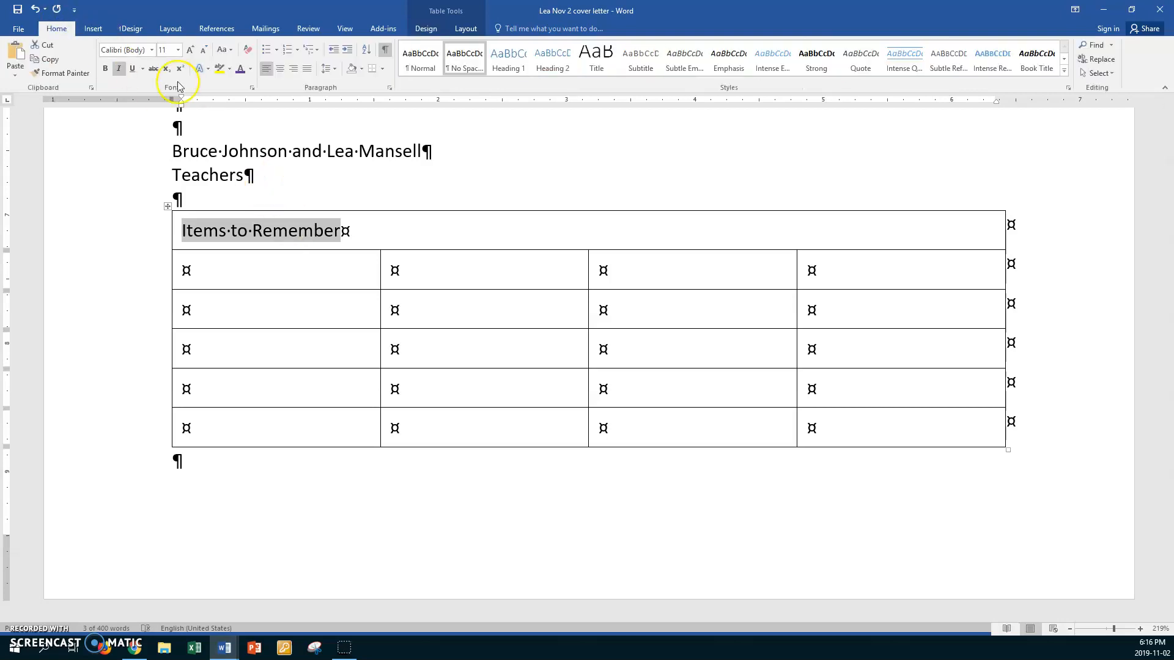
click(253, 87)
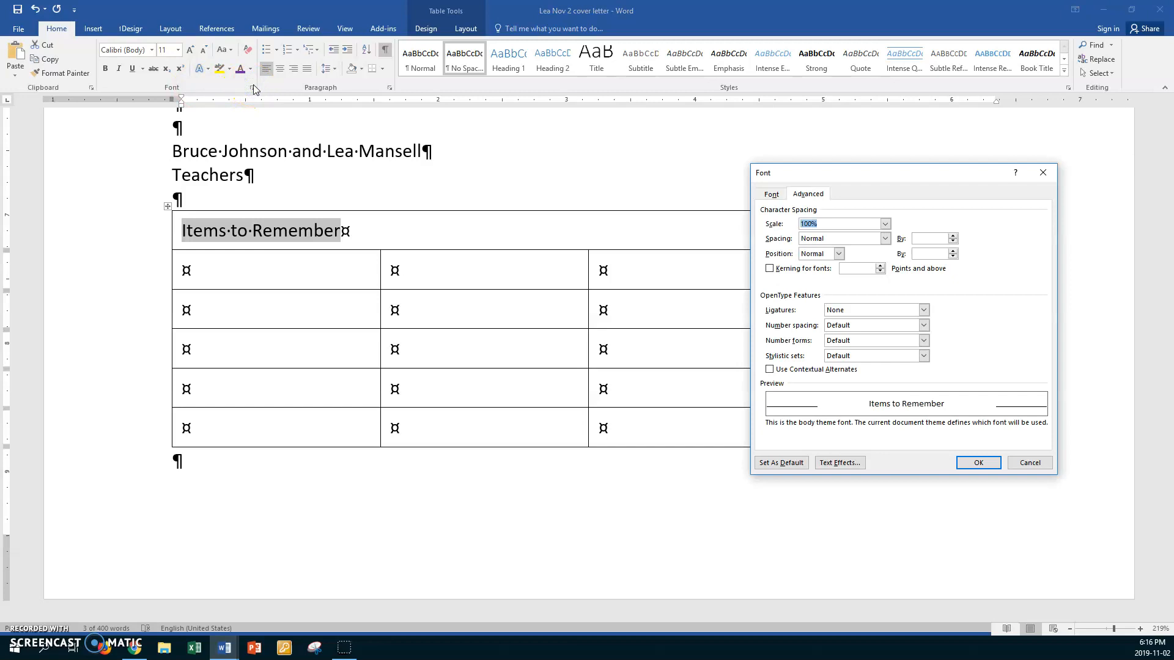
click(771, 194)
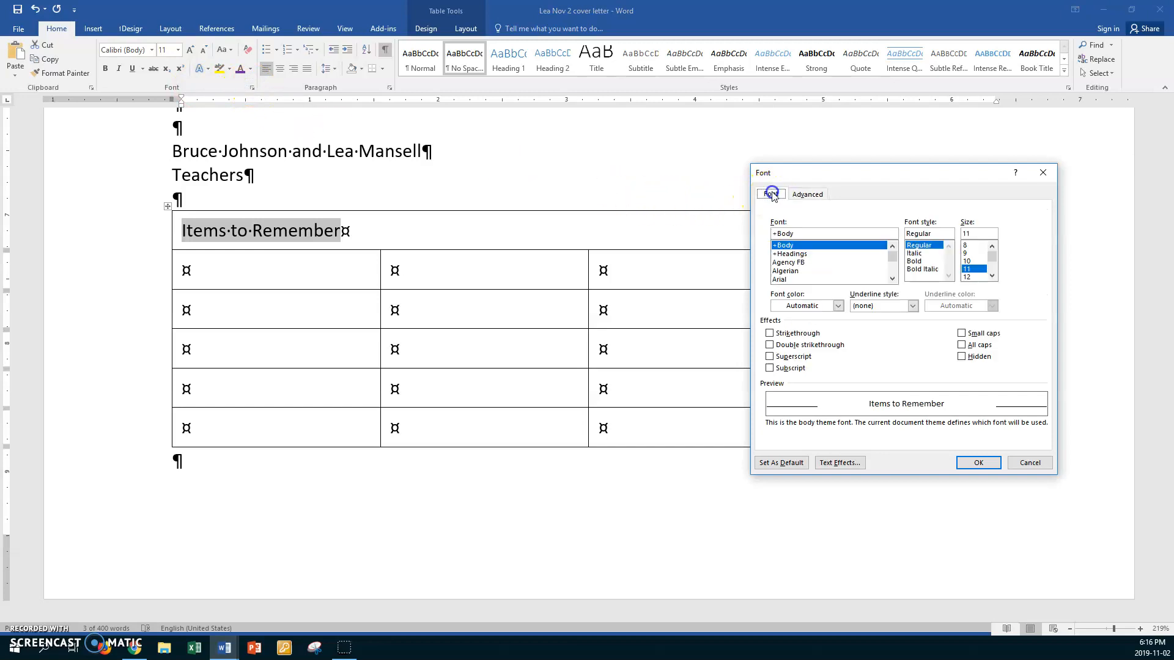
click(963, 333)
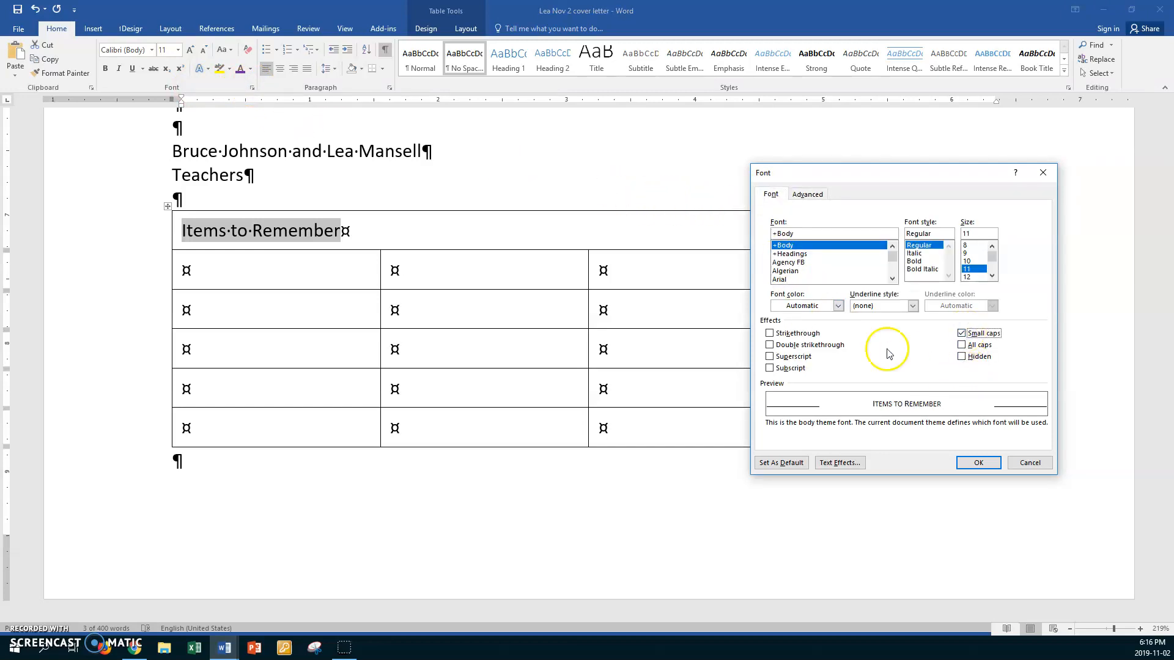
click(807, 194)
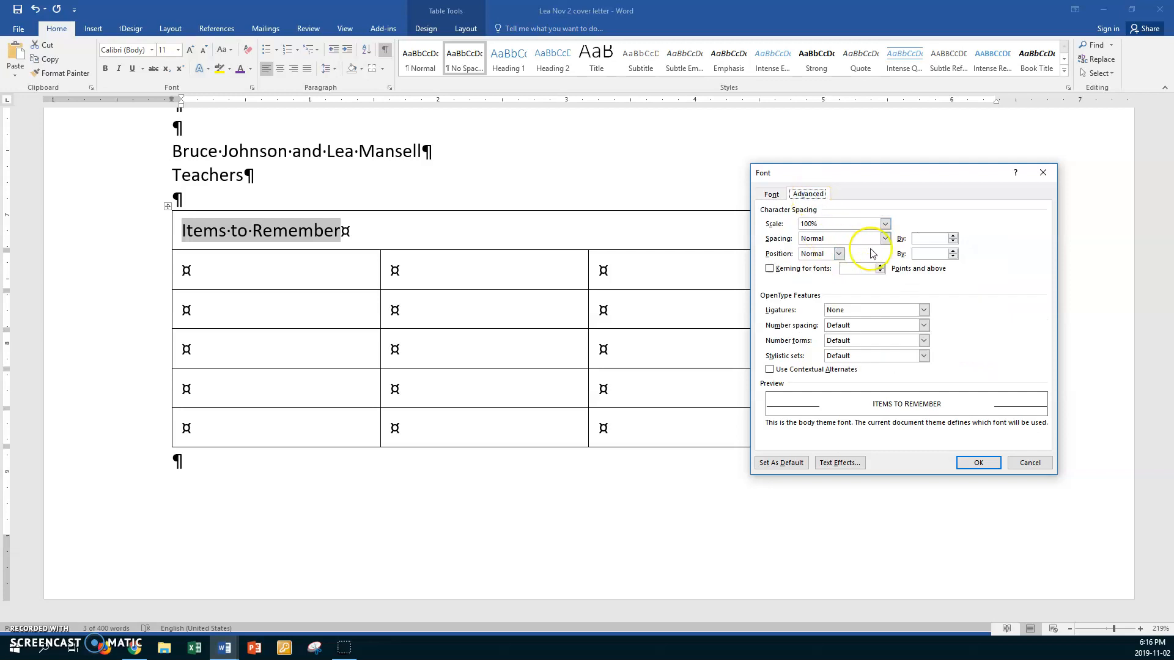
click(925, 238)
click(985, 462)
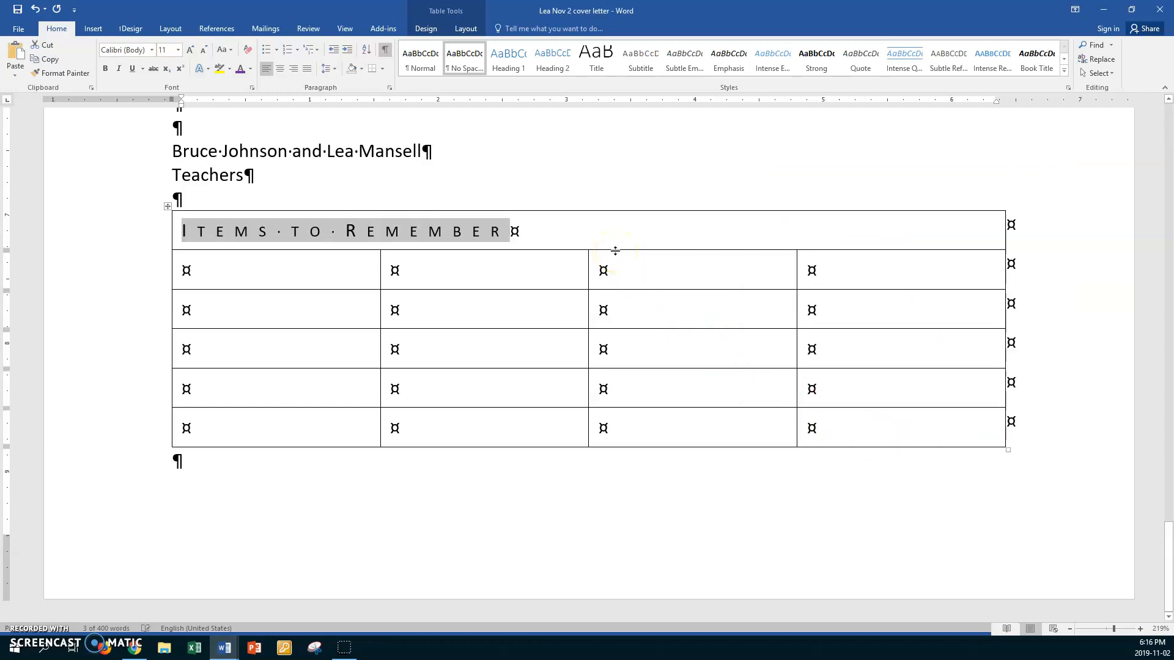
- Make the heading bold, italic and 16 pt
key(ctrl+b)
key(ctrl+i)
key(ctrl+shift+period)
key(ctrl+shift+period)
key(ctrl+shift+period)
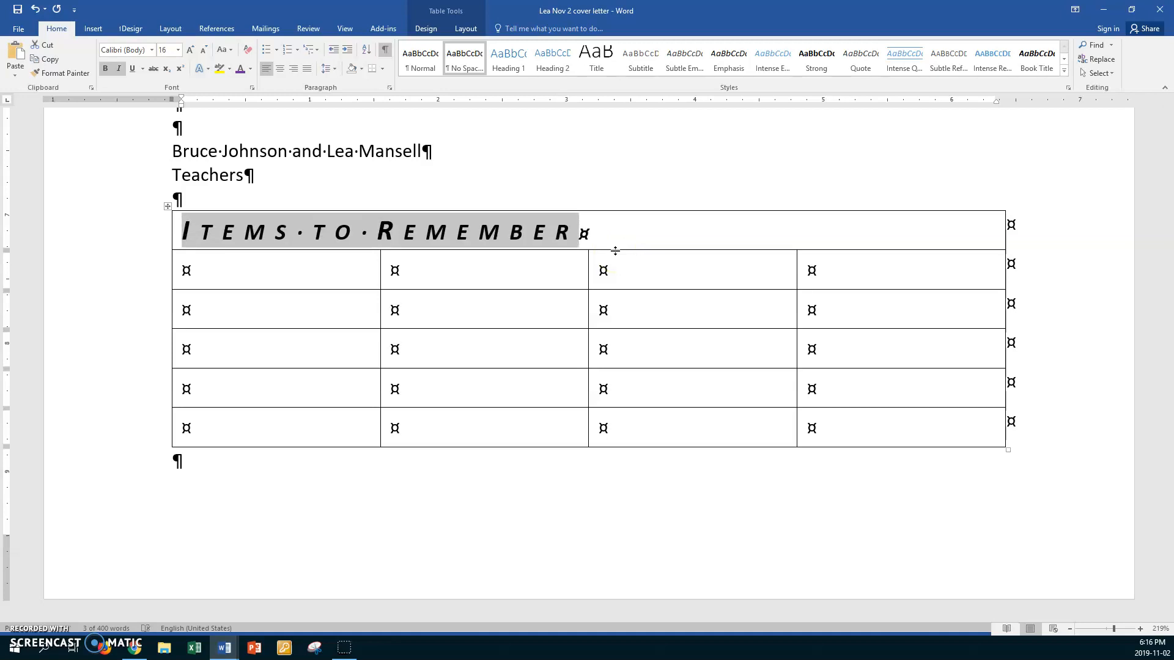
click(343, 275)
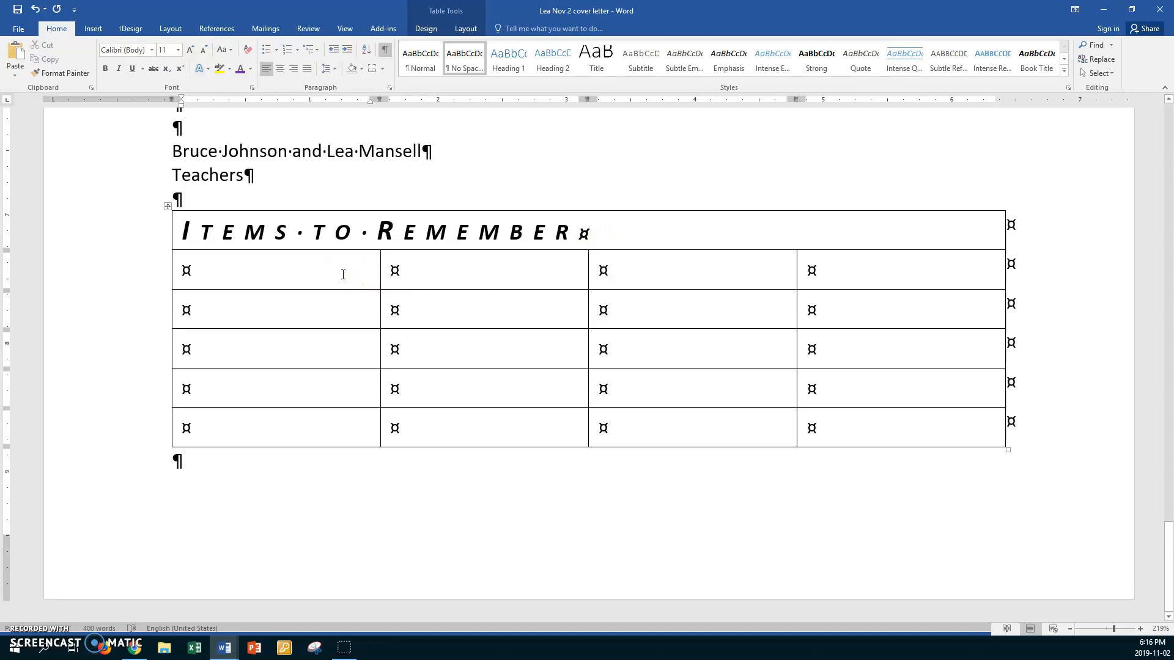
- Enter the 'Company Name' label in the first body cell of column 1
text(Company Name)
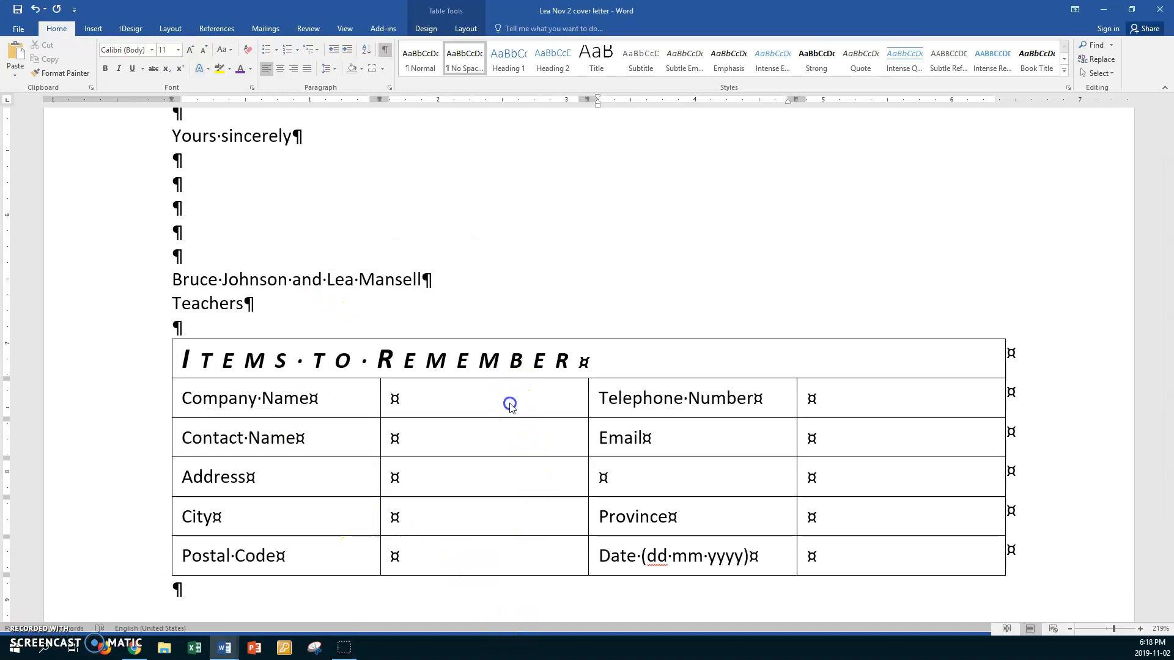
click(492, 399)
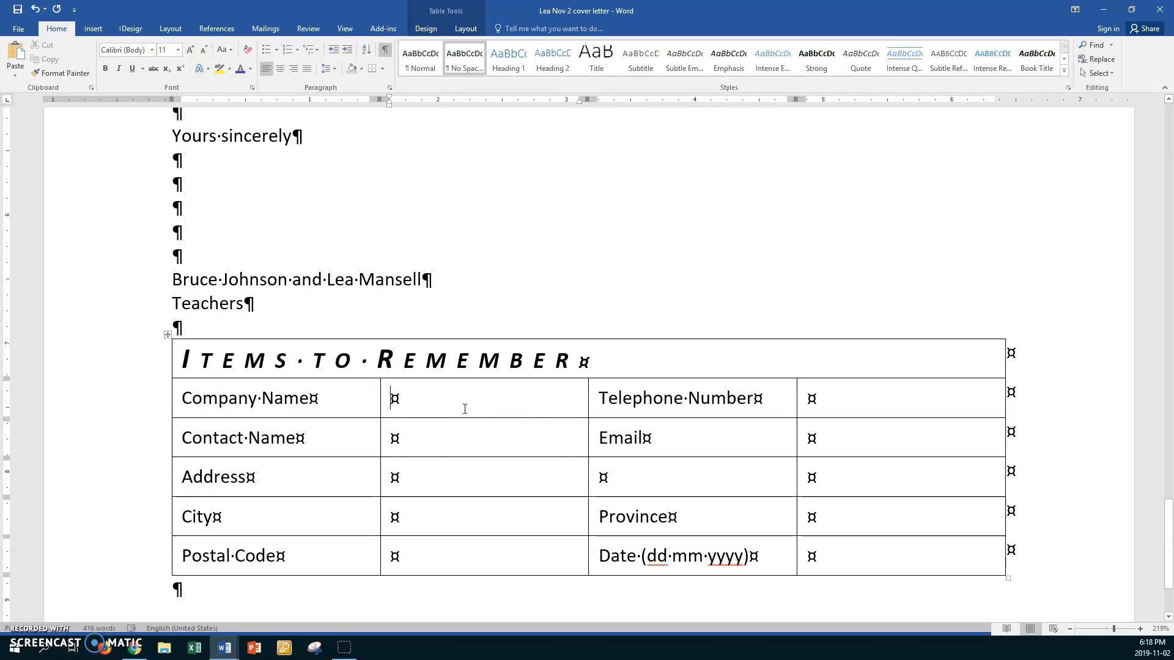
- Narrow the Email label cell by dragging its right border left
click(800, 440)
click(593, 443)
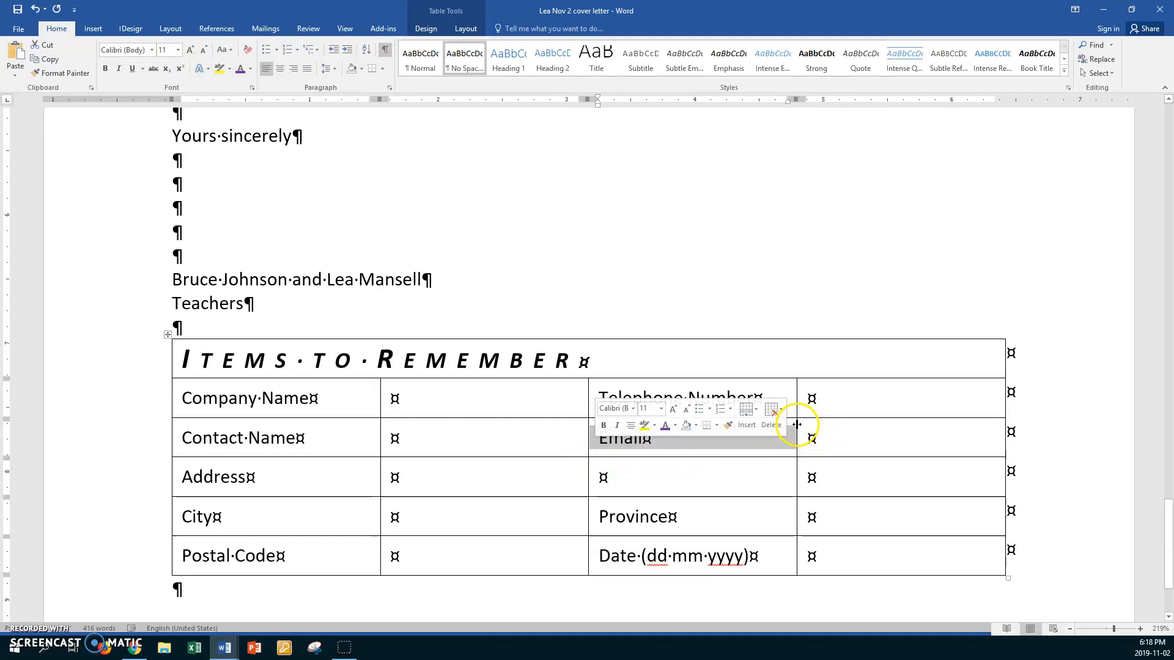
drag(796, 428, 682, 433)
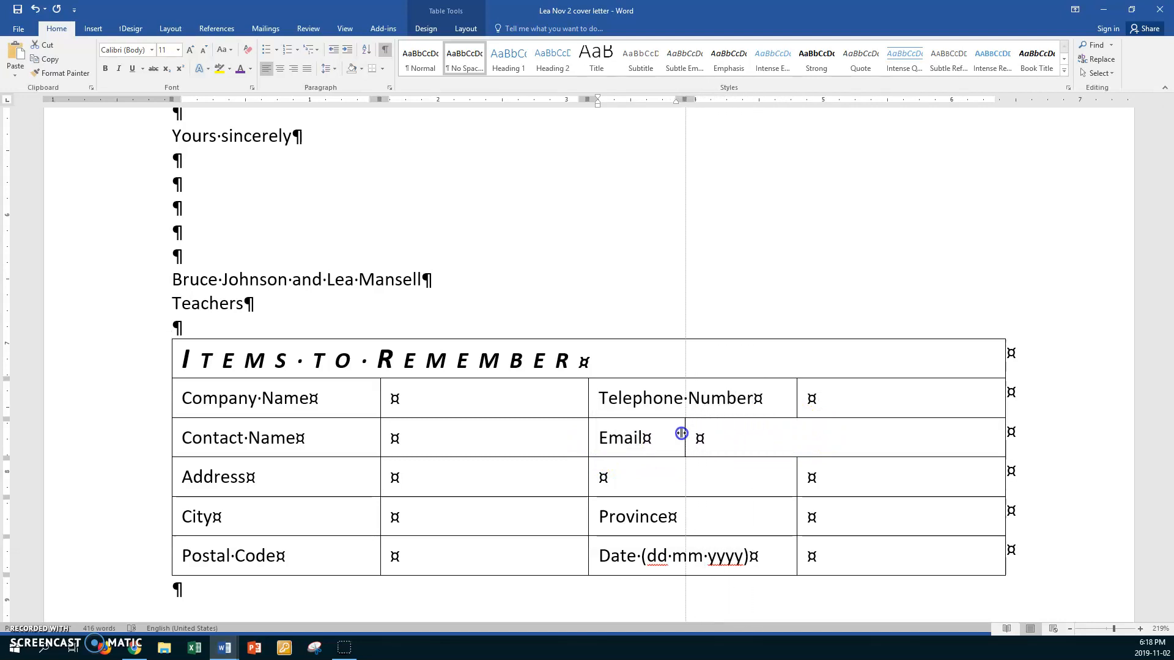
drag(682, 433, 681, 433)
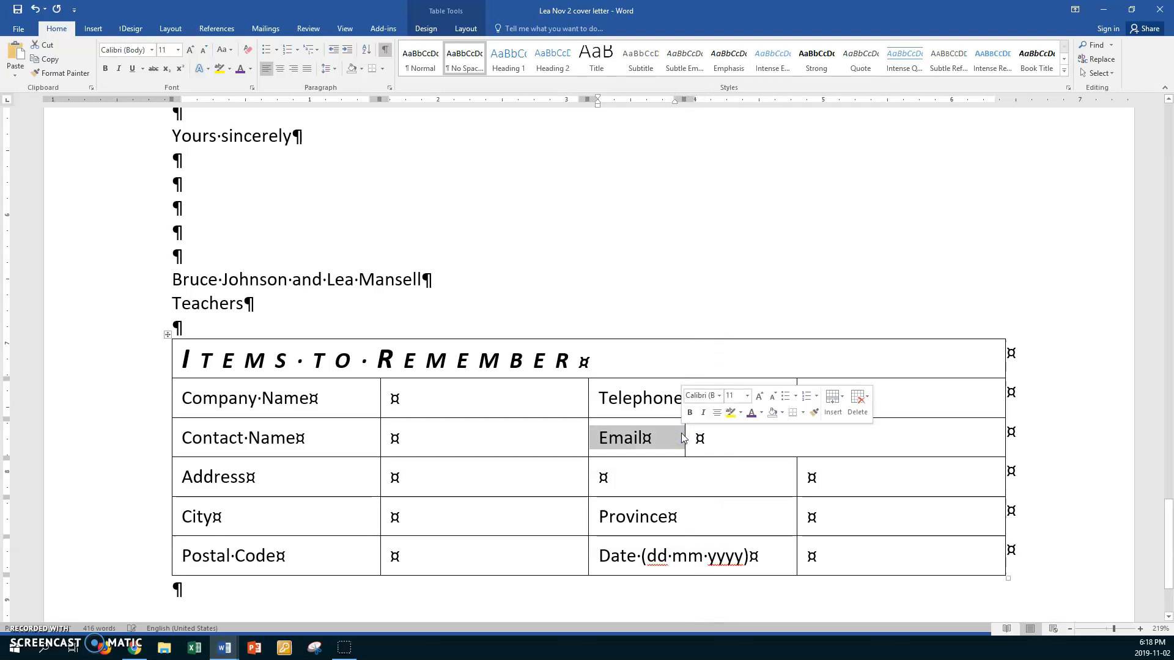
click(747, 431)
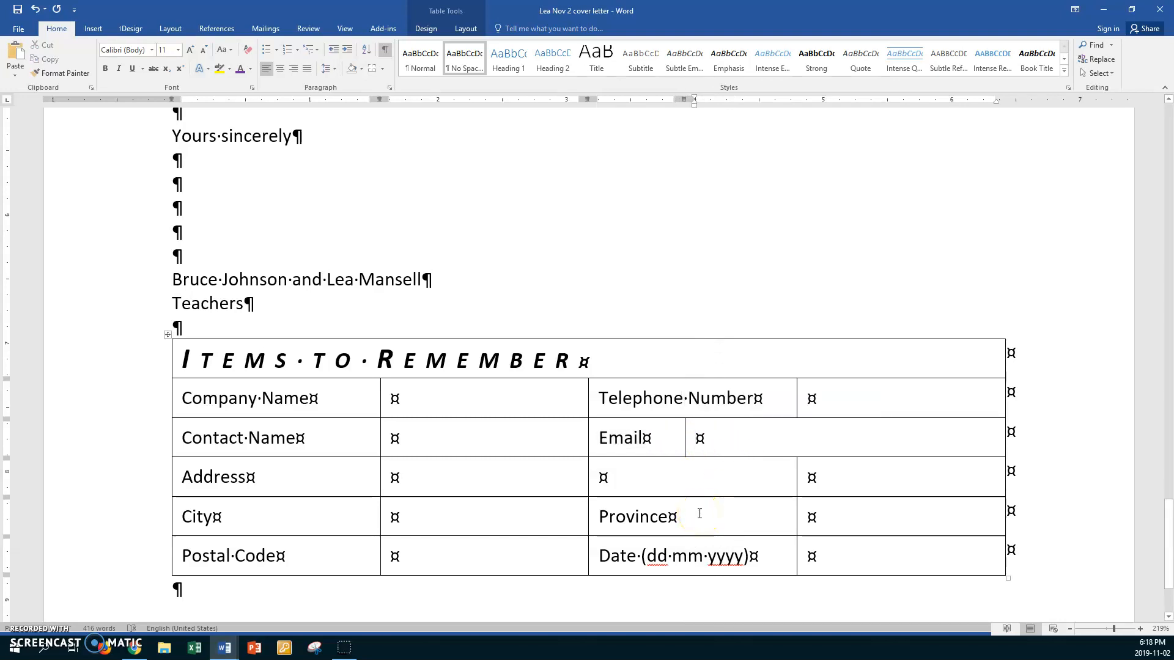
- Narrow the Province label cell by dragging its left border right
click(592, 522)
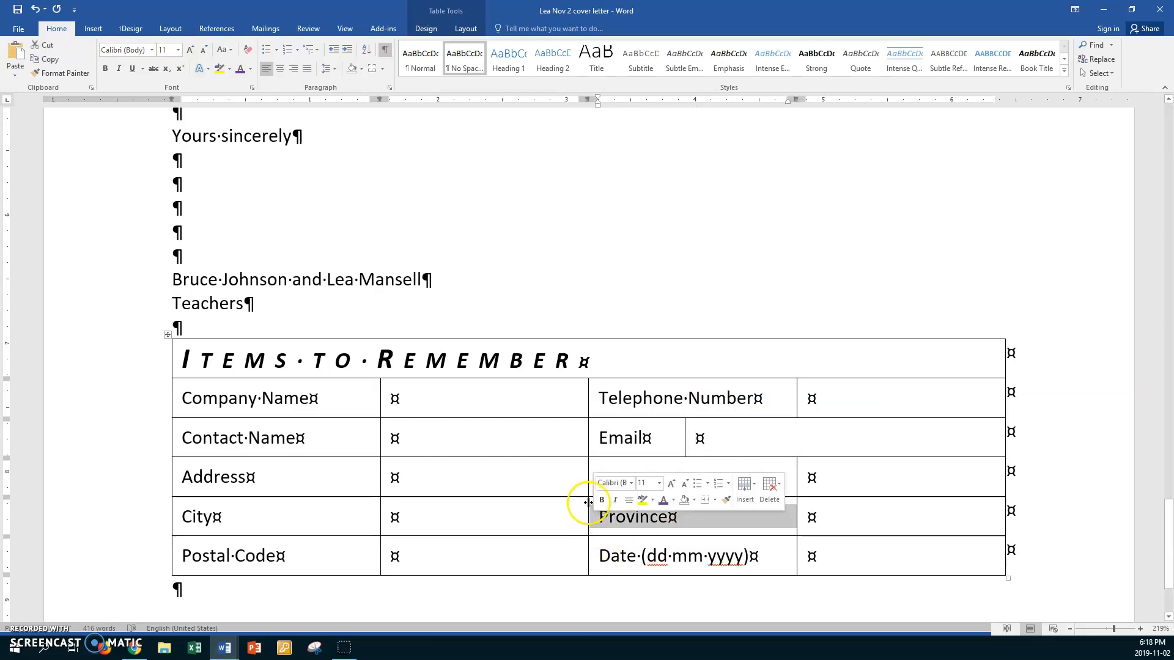
drag(589, 502, 684, 497)
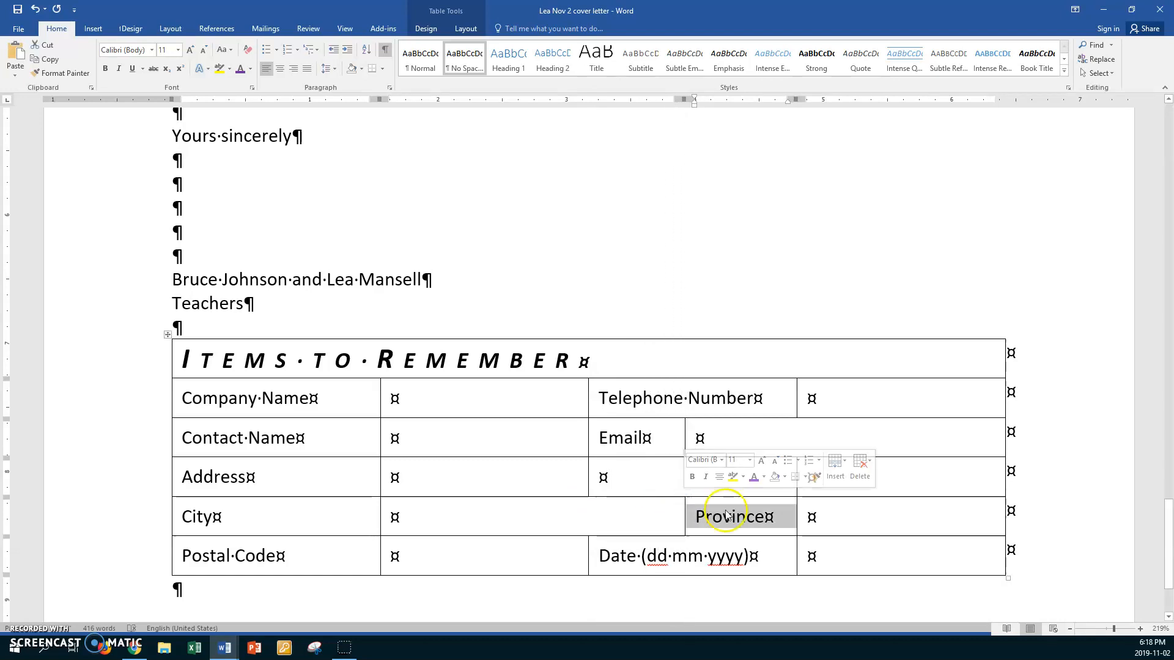
click(898, 512)
click(556, 479)
drag(475, 477, 819, 479)
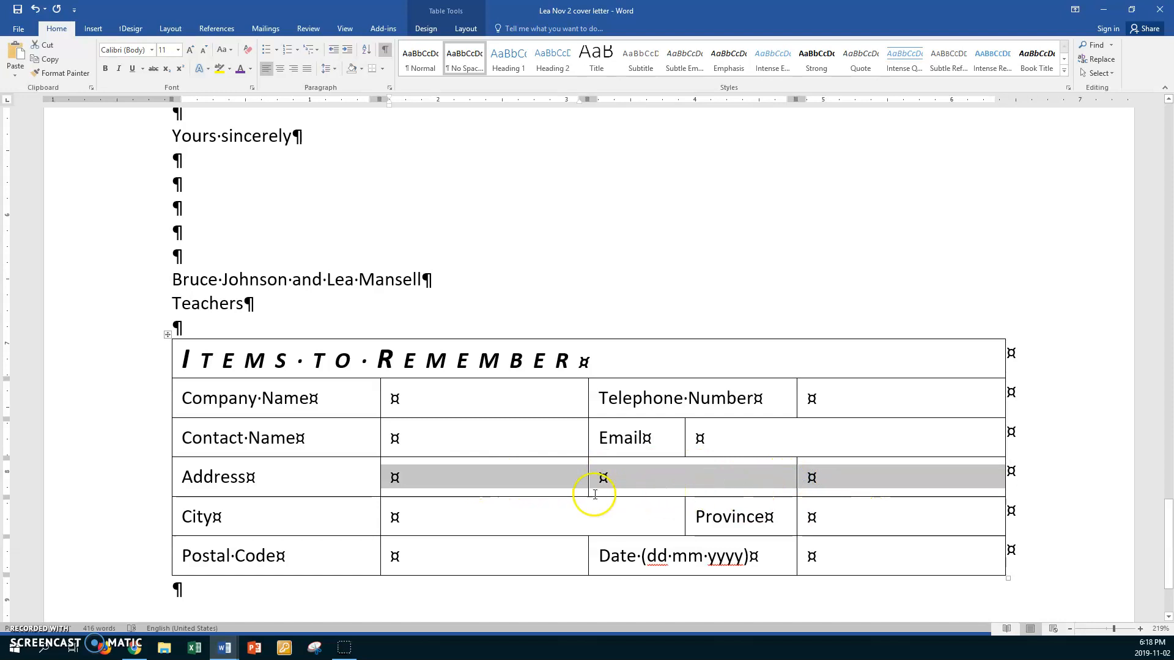
- Combine the Address row's three empty cells with Merge Cells
right_click(534, 477)
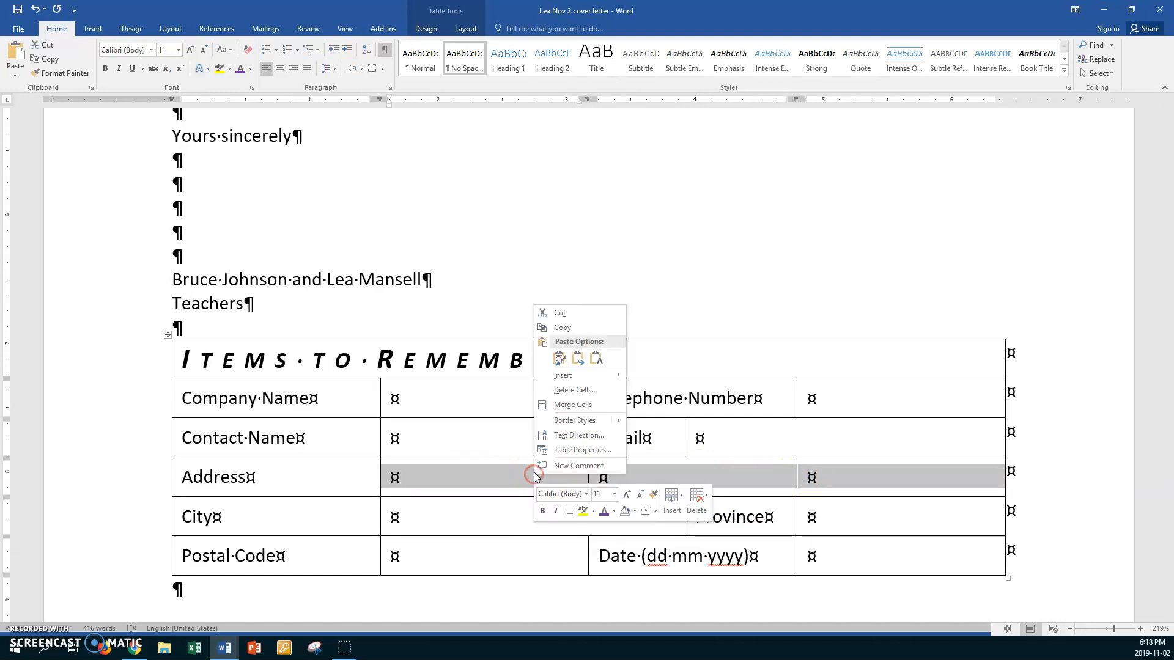
click(573, 405)
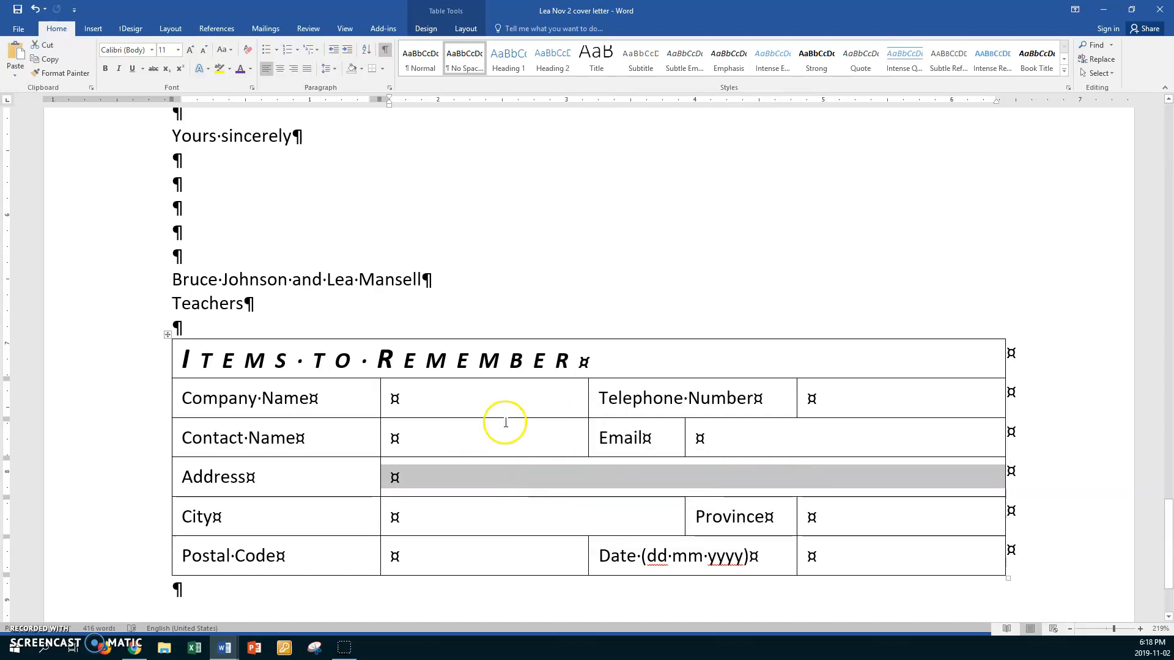
click(499, 400)
click(500, 431)
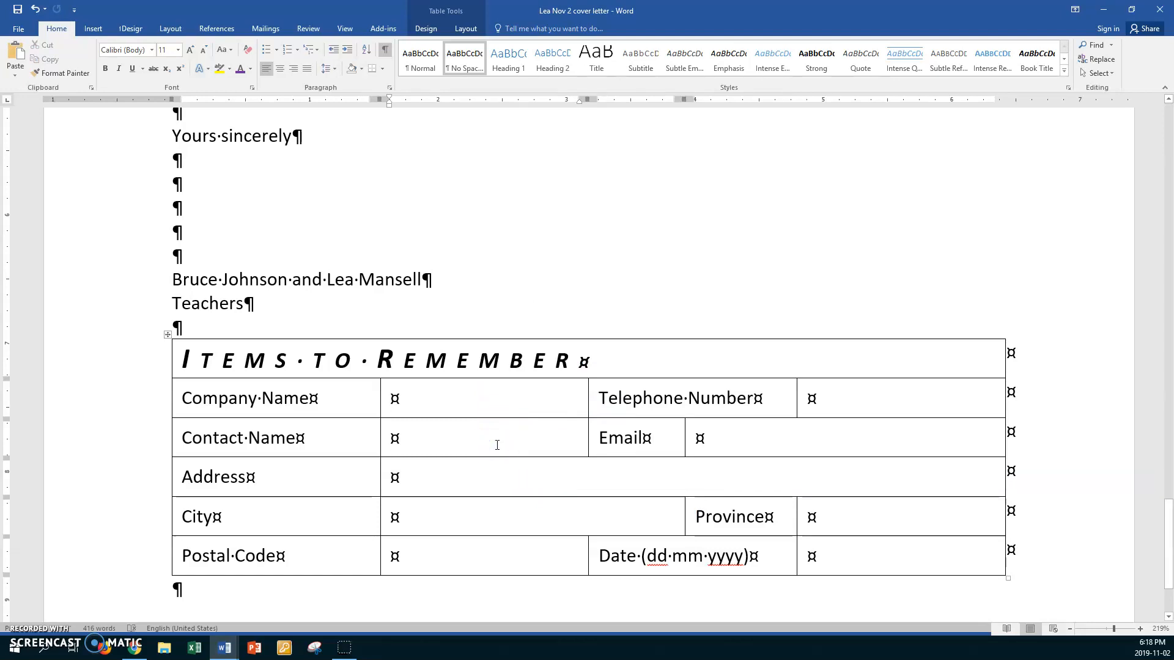
click(799, 402)
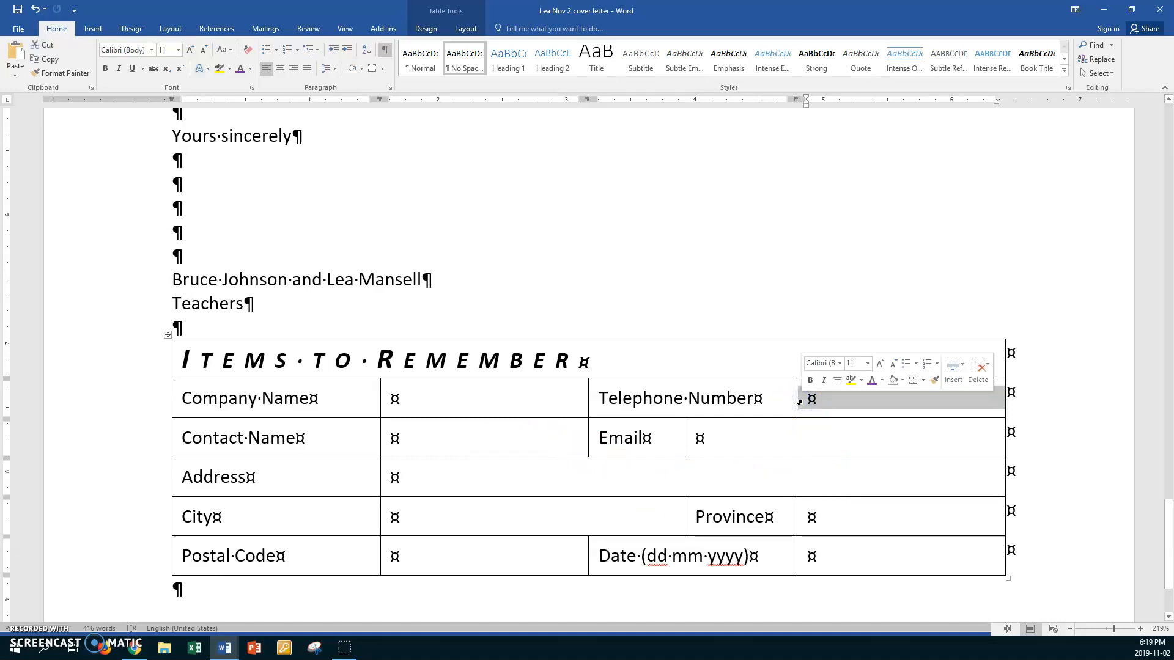
- Split the Telephone Number entry cell into 10 columns and distribute them to equal widths
right_click(833, 403)
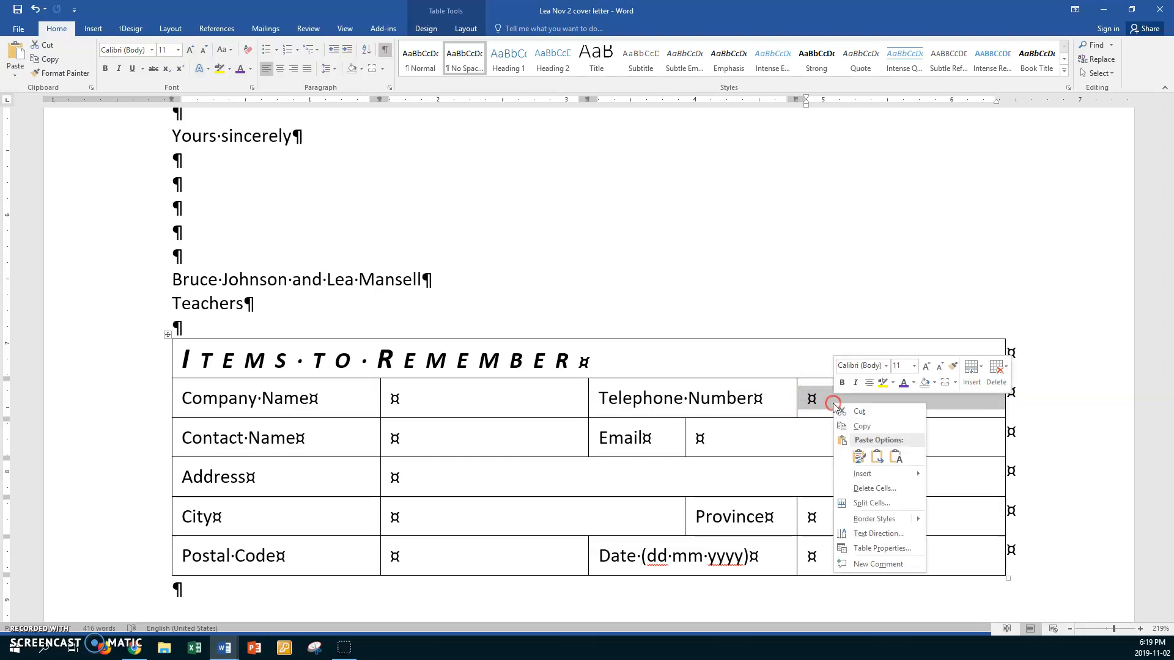
click(863, 502)
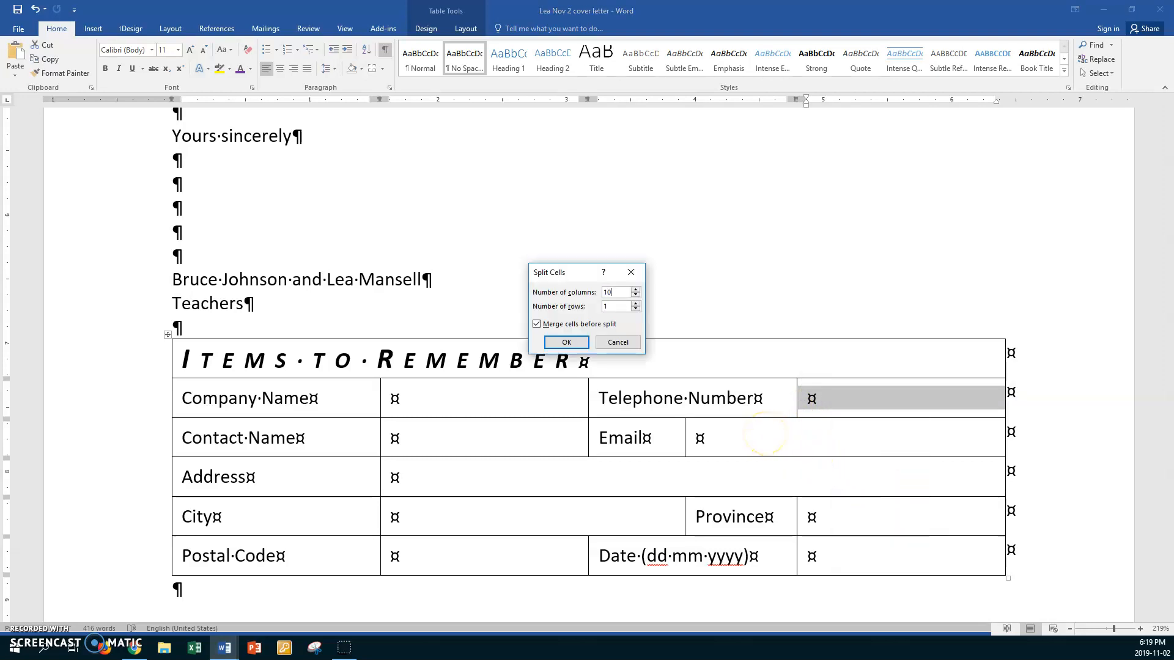
click(568, 343)
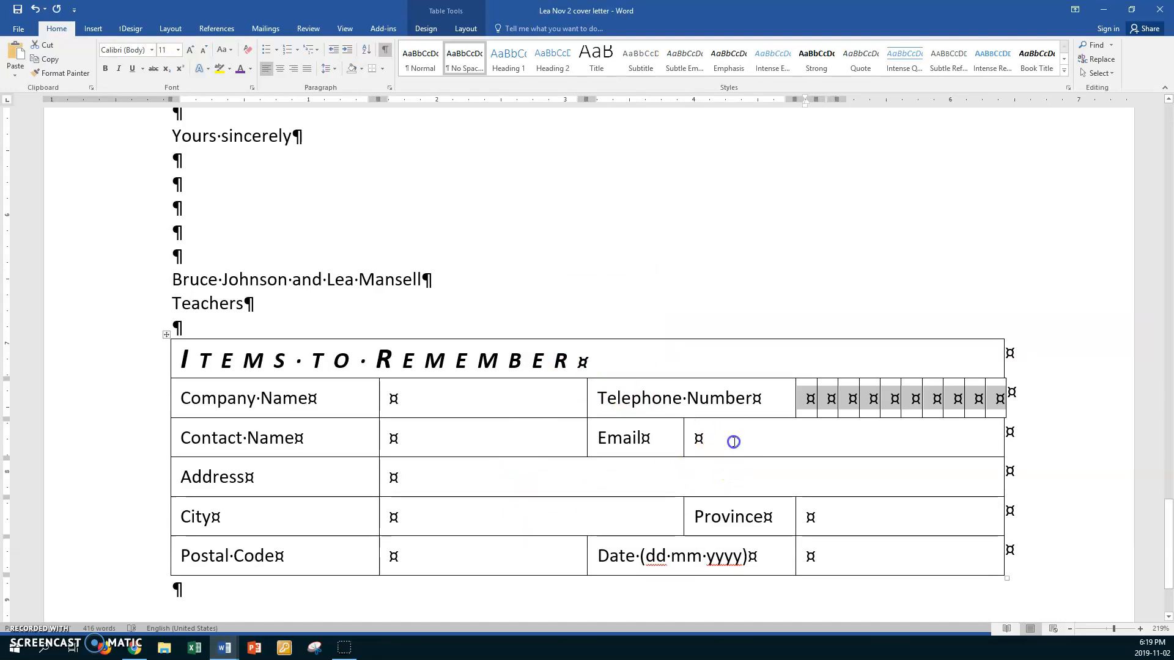
click(776, 447)
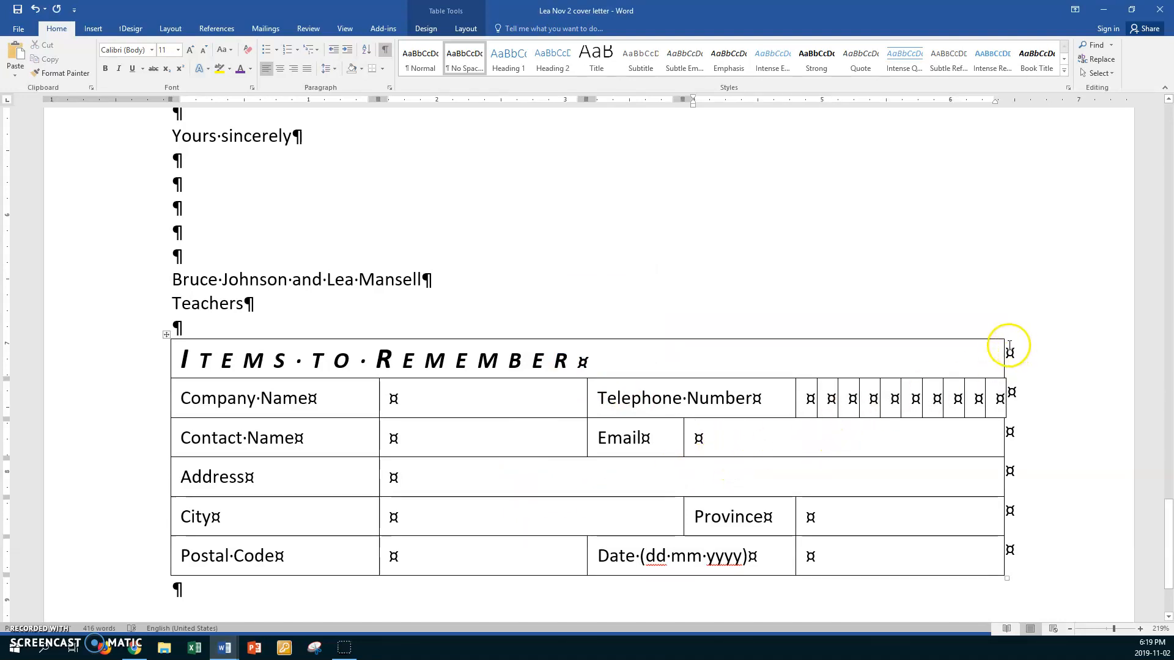
drag(1007, 350, 1010, 350)
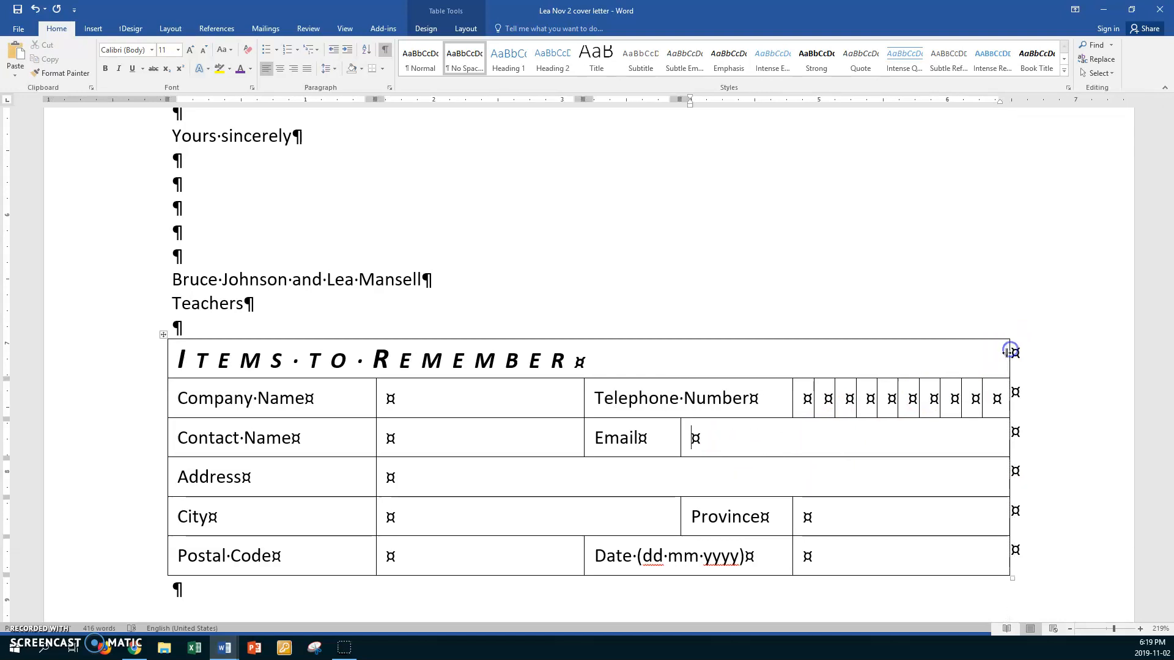
drag(802, 396, 983, 394)
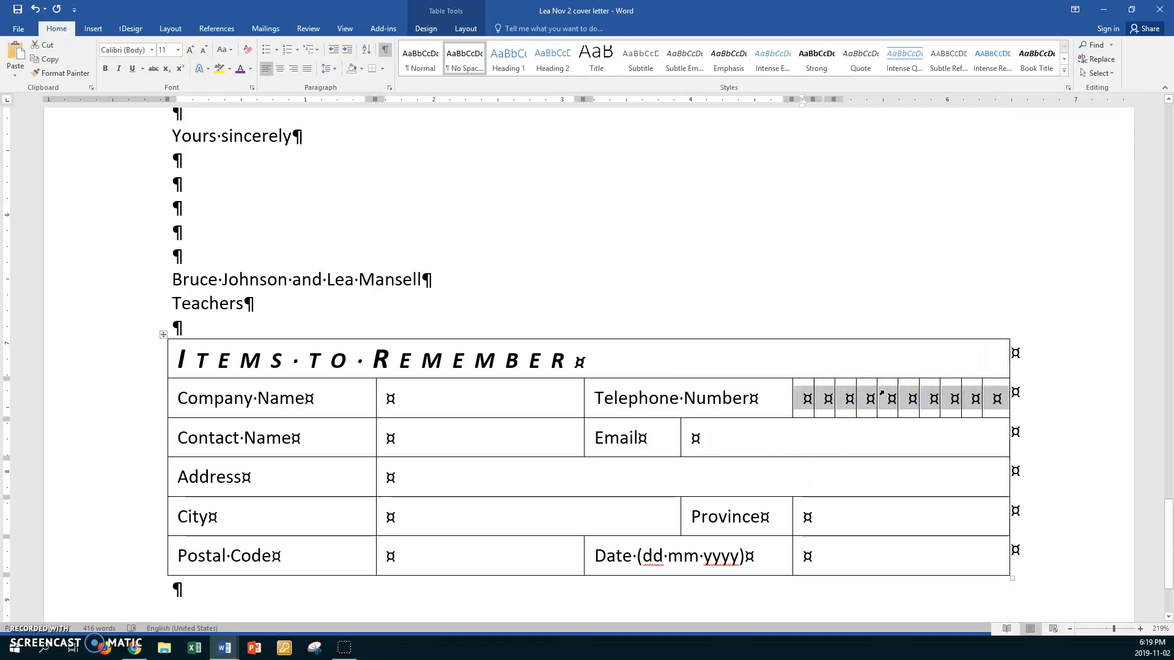
click(465, 30)
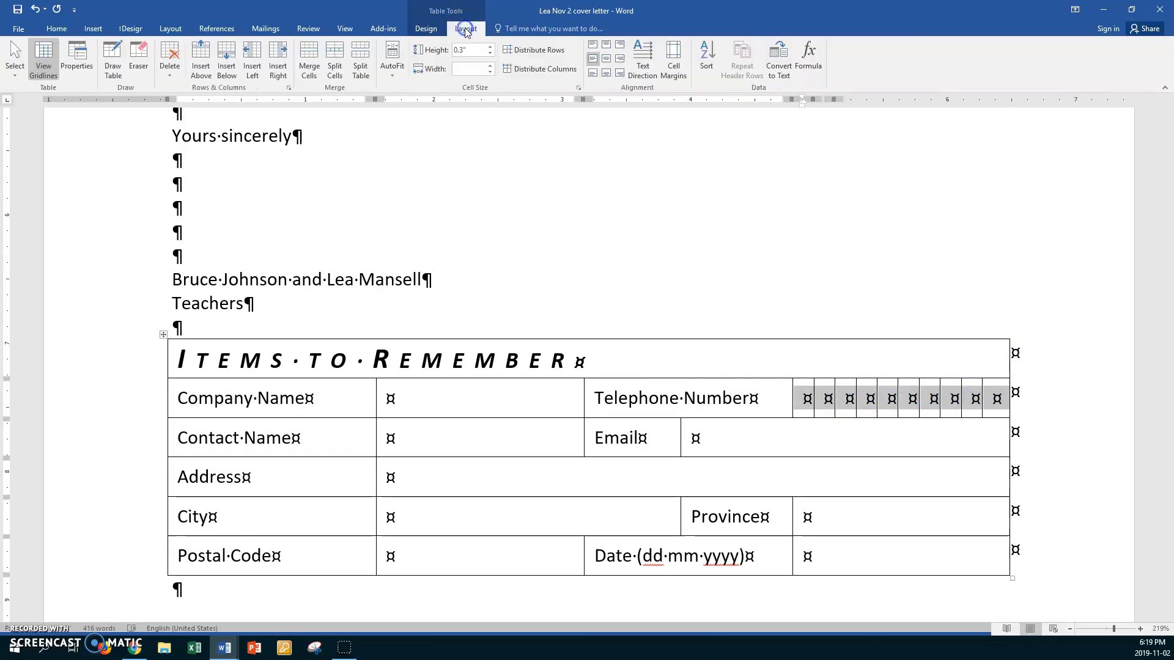
click(537, 69)
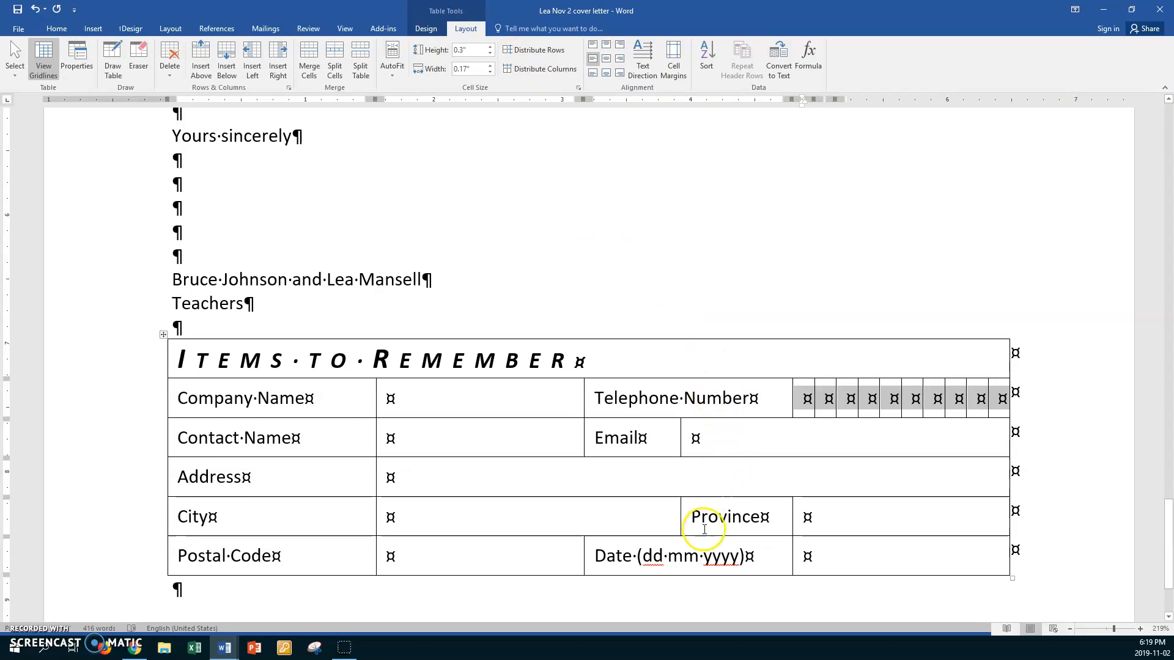
click(765, 564)
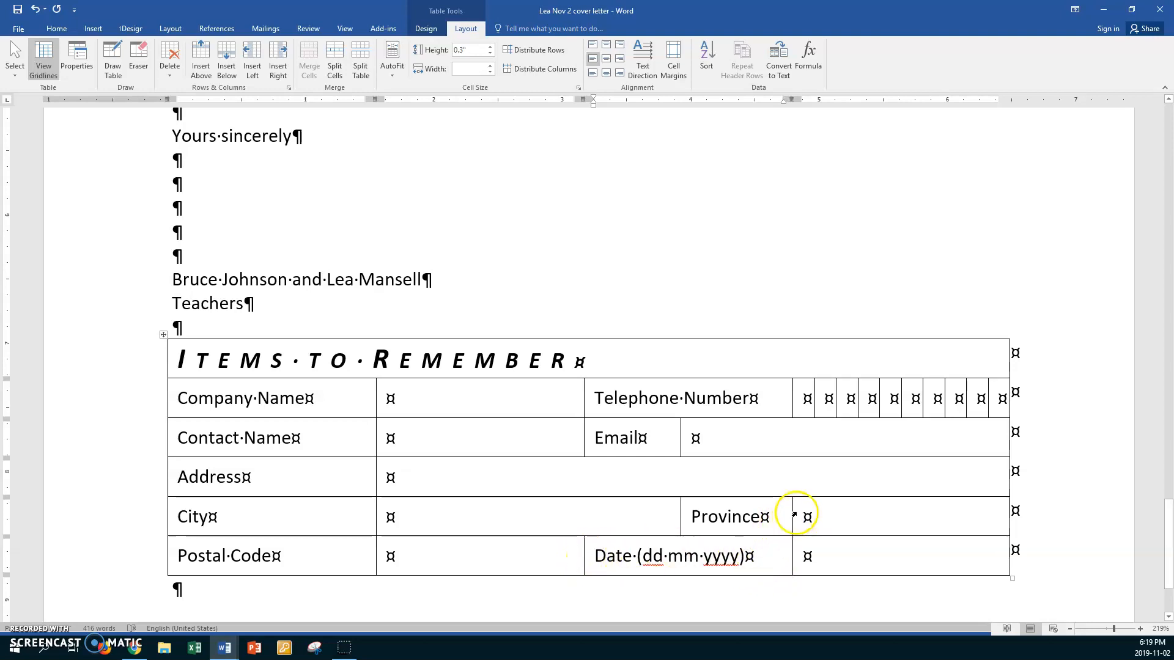
- Split the Date cell into three columns, widen the label cell and equalize the new cells
drag(792, 515, 825, 516)
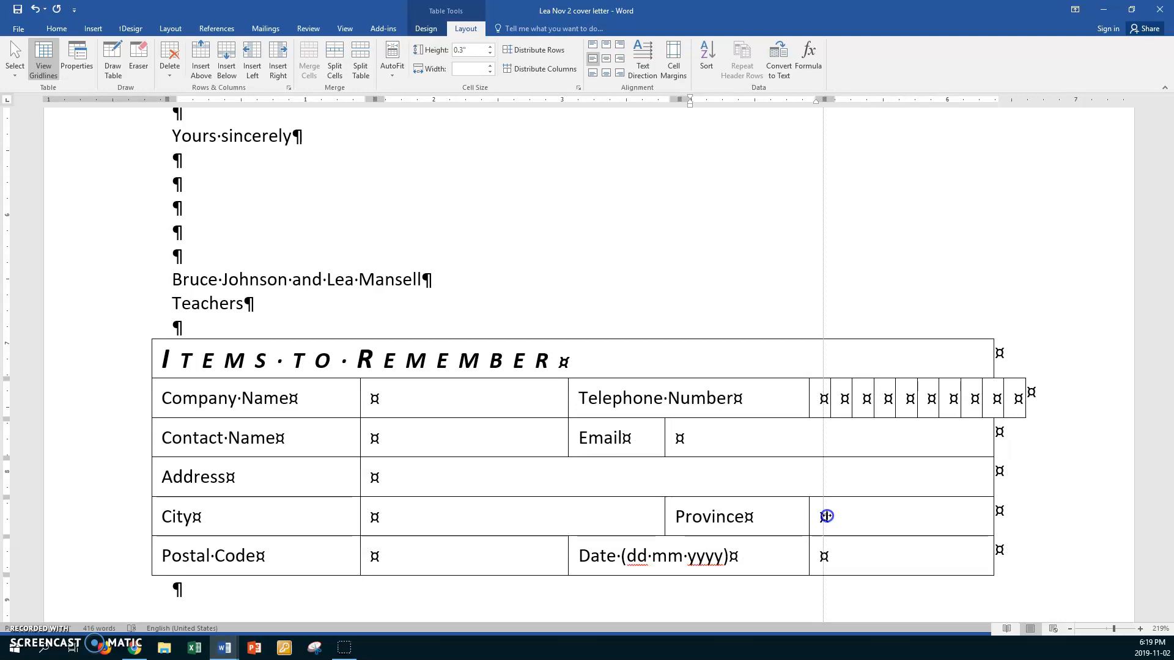
click(574, 558)
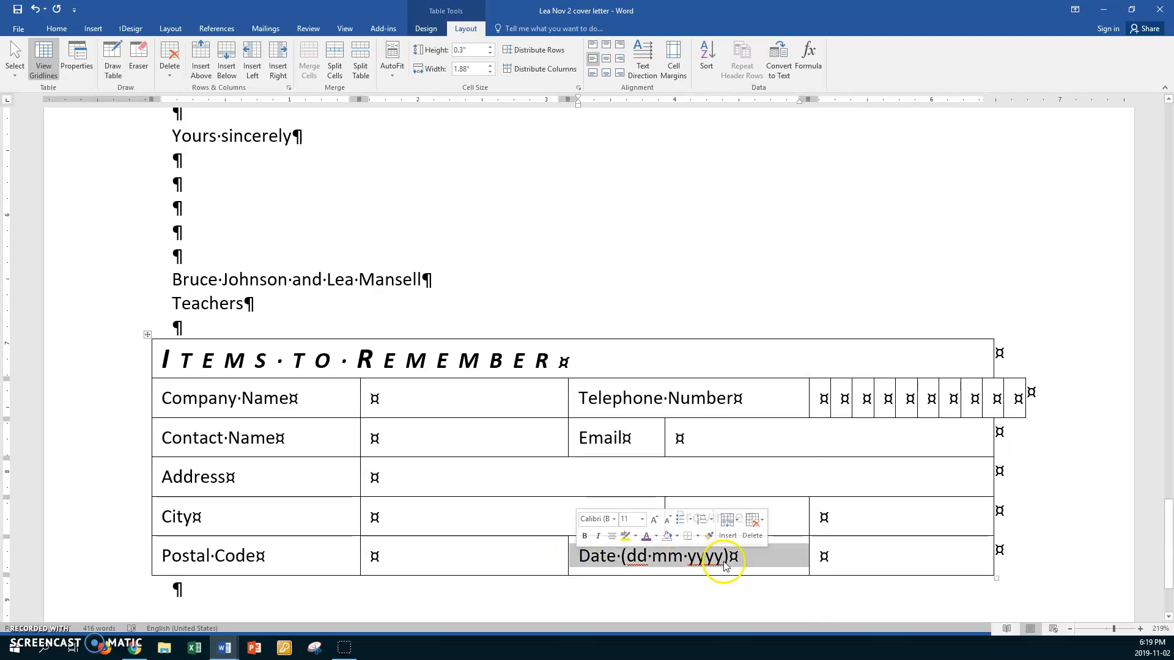
right_click(752, 560)
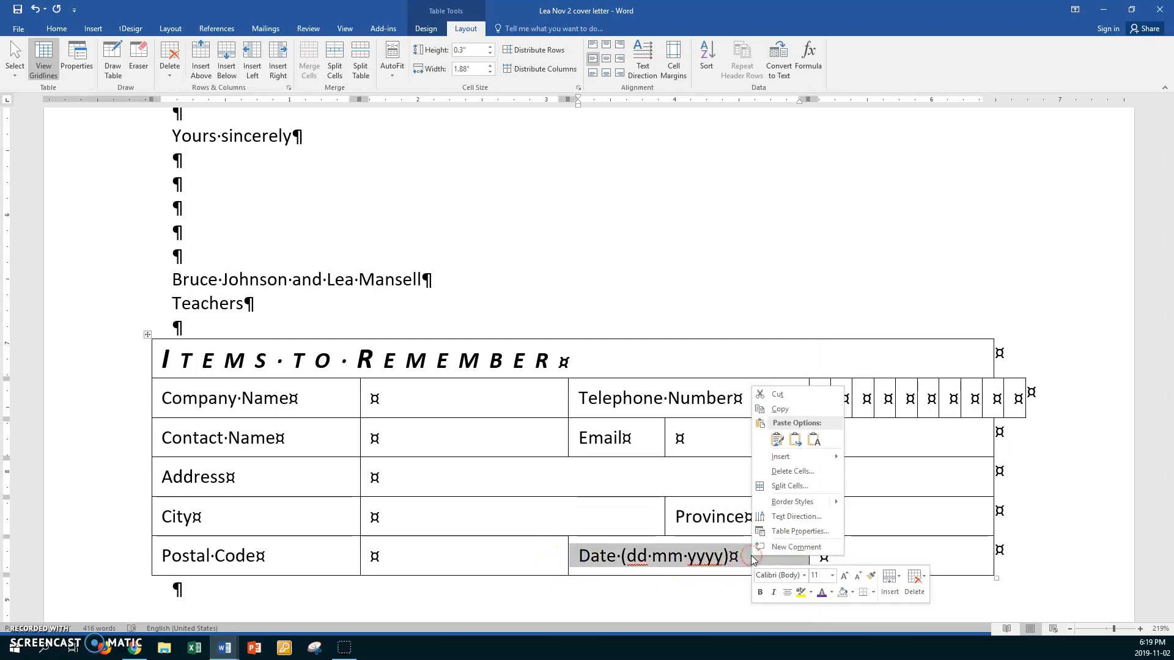
click(788, 487)
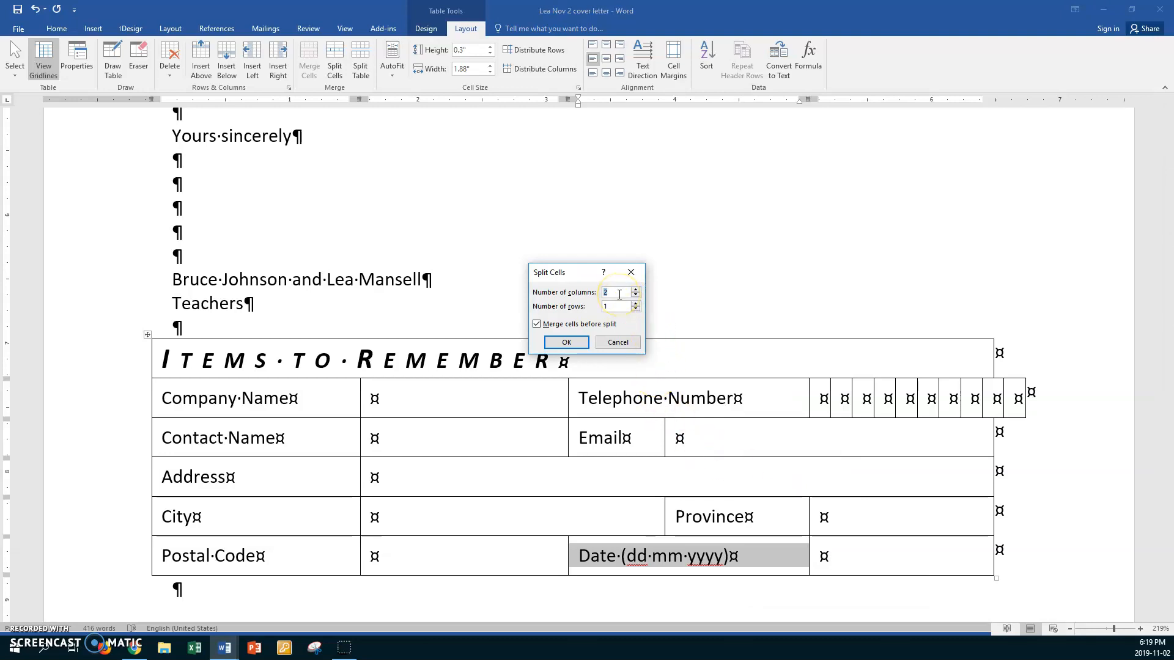
click(586, 340)
scroll(715, 464, down, 2)
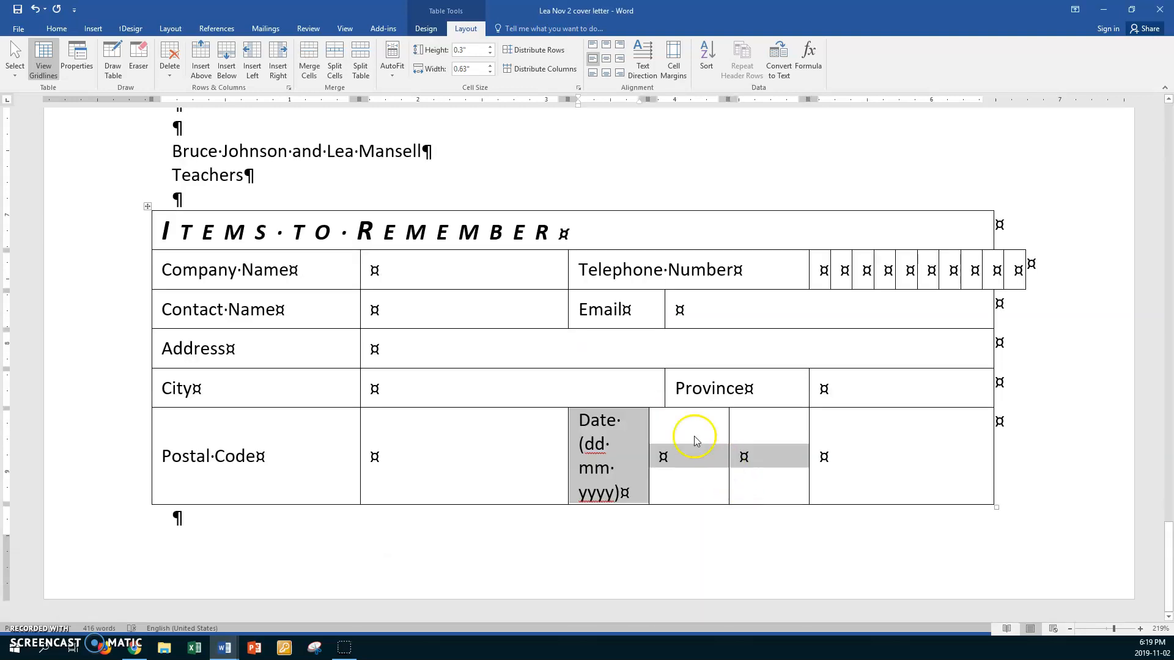
click(680, 417)
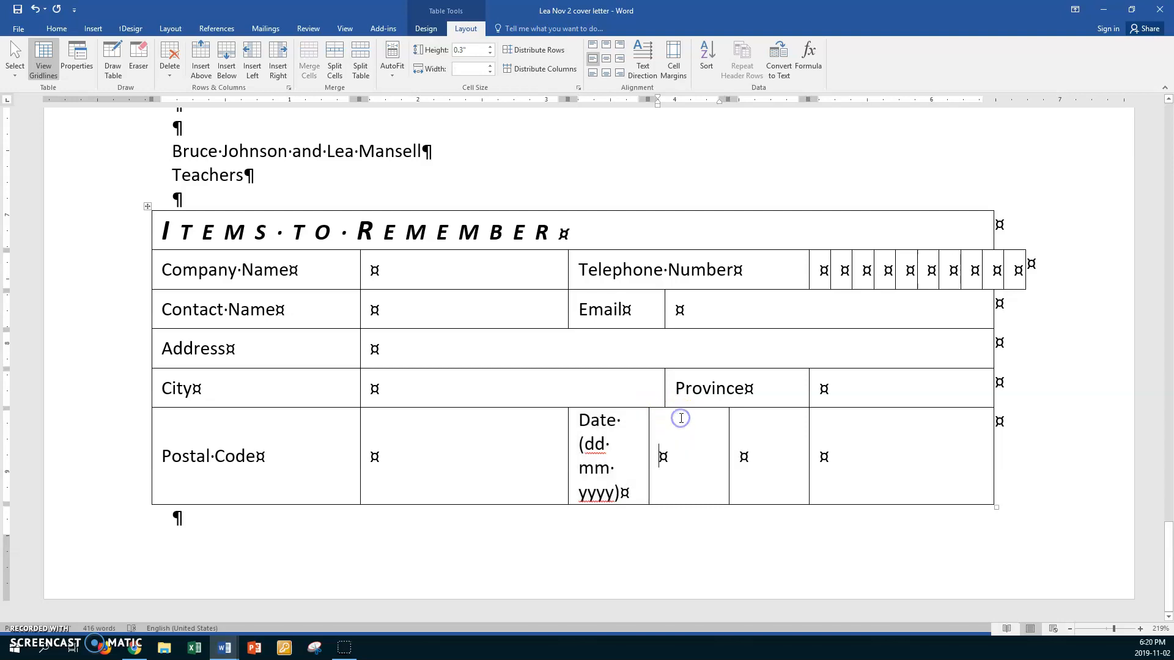
click(651, 441)
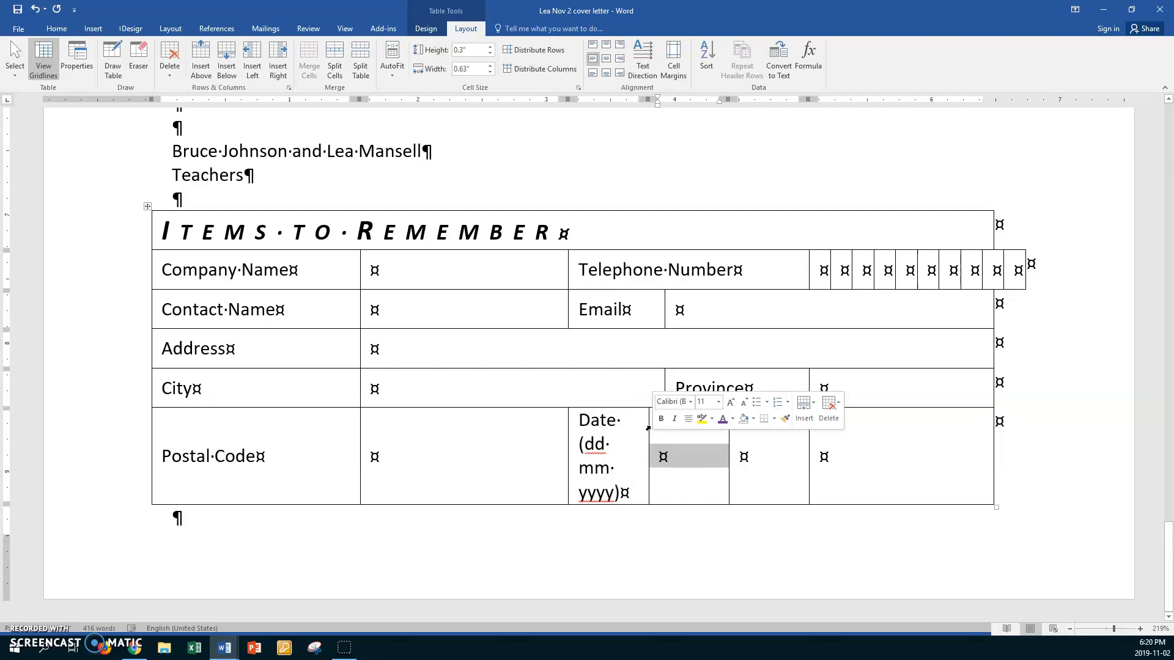
drag(649, 427, 785, 413)
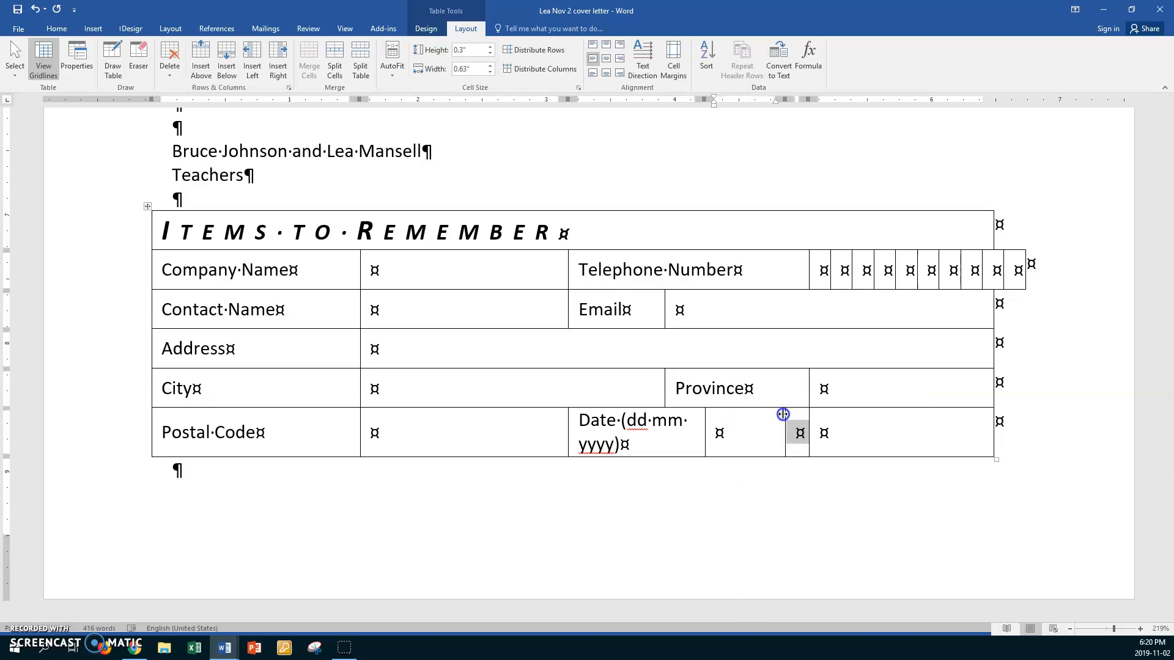
click(706, 423)
drag(705, 421, 757, 414)
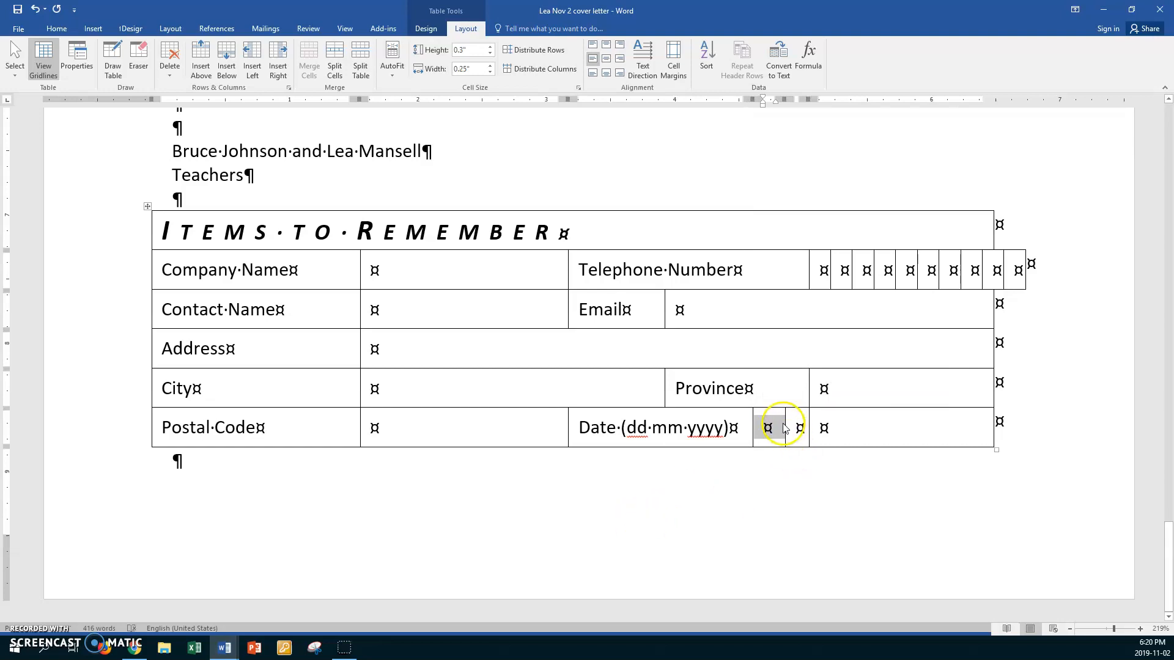
drag(752, 414, 791, 428)
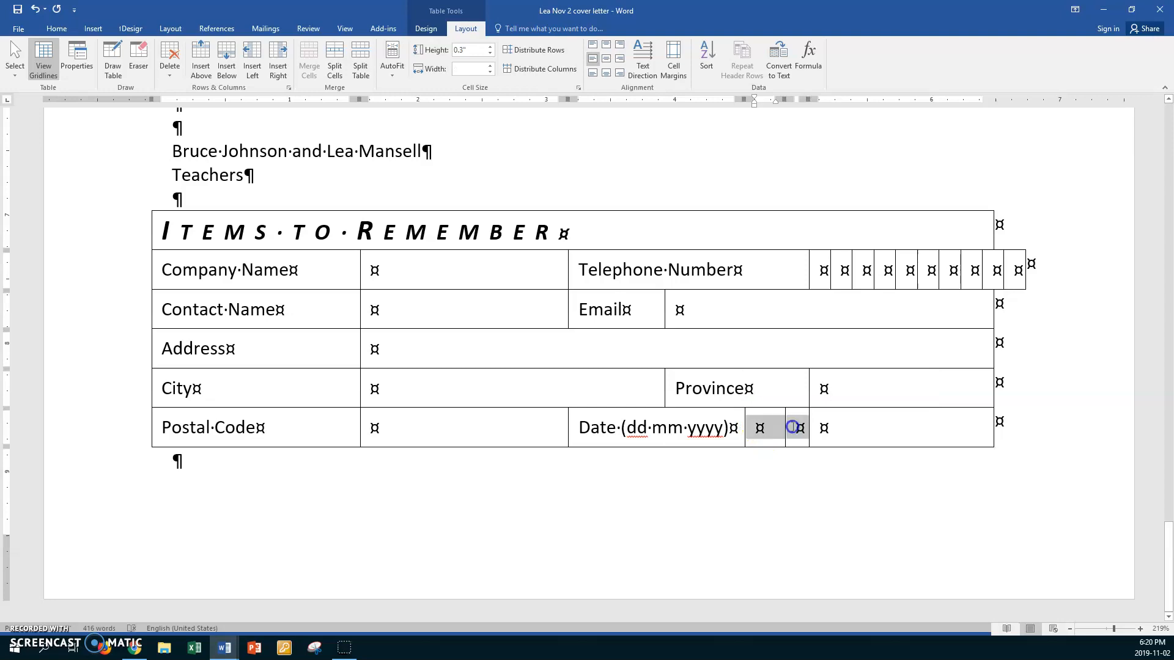
click(555, 69)
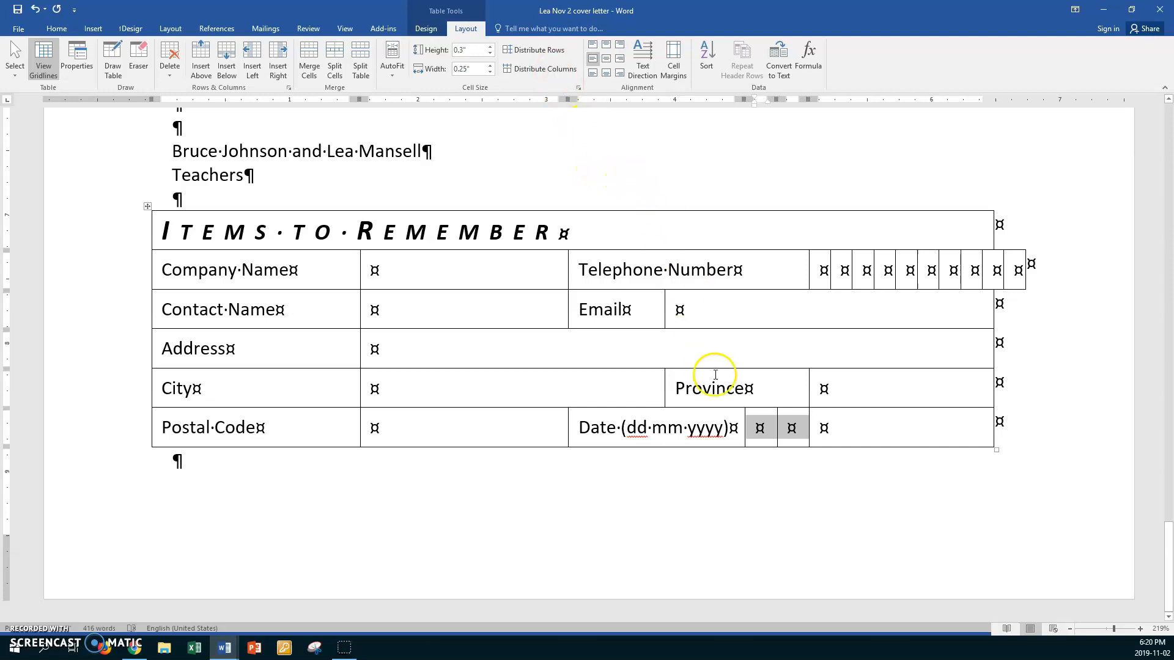
- Split the last Date-row cell into 6 columns and make all eight digit boxes equal width
click(813, 428)
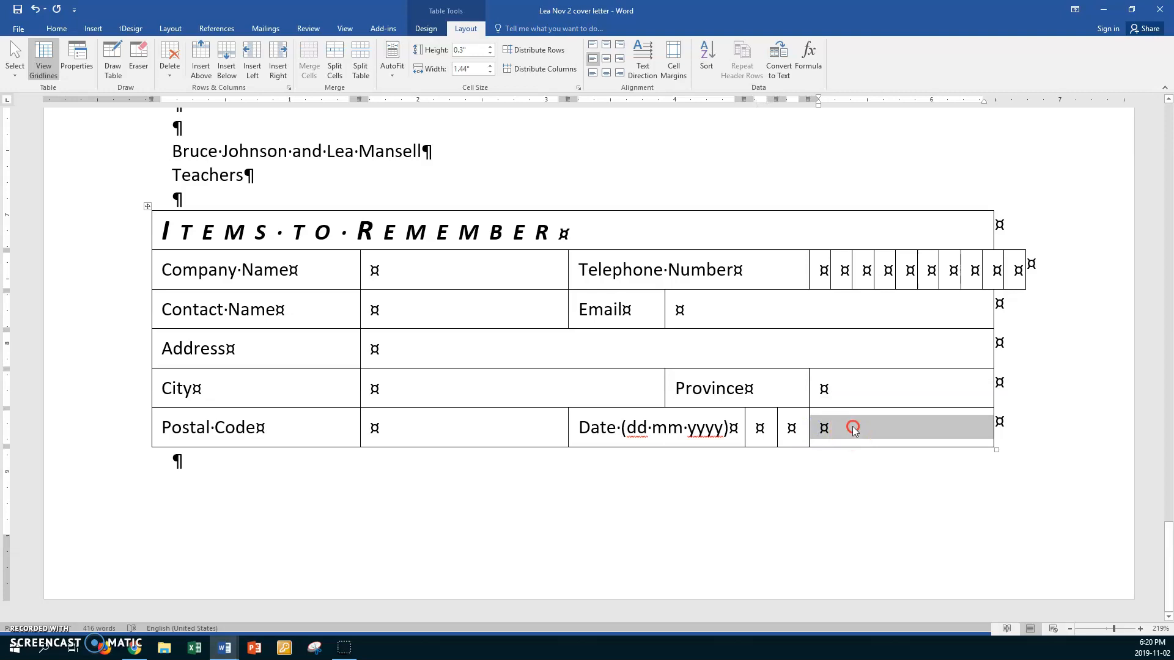
right_click(853, 428)
click(880, 526)
text(6)
click(563, 342)
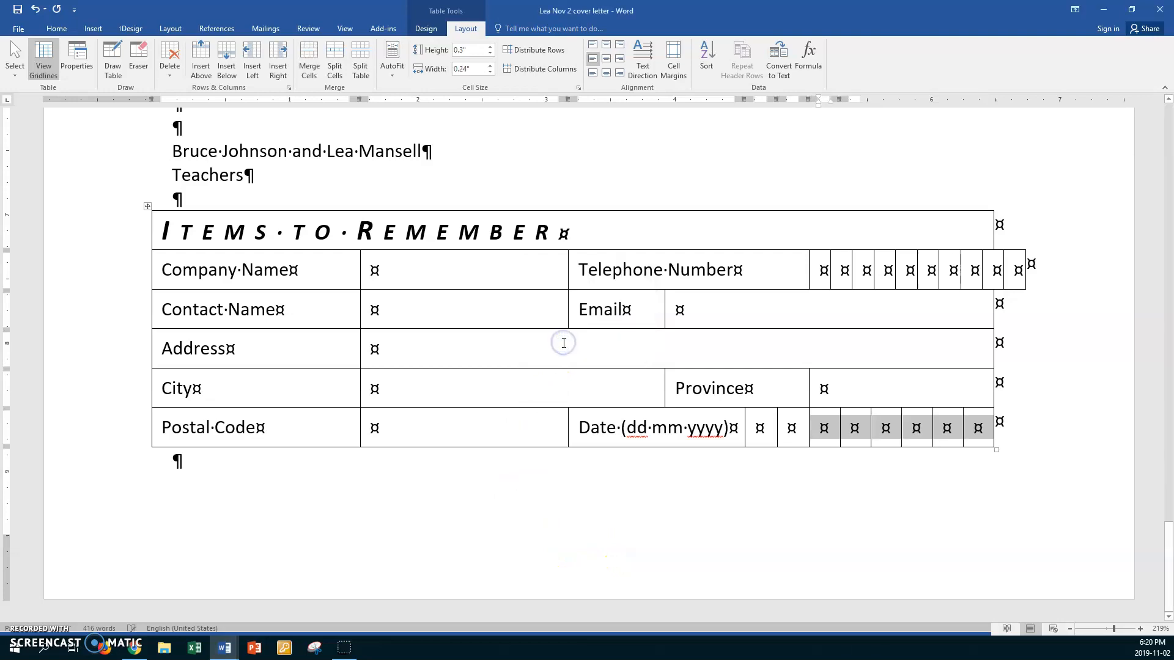
click(798, 425)
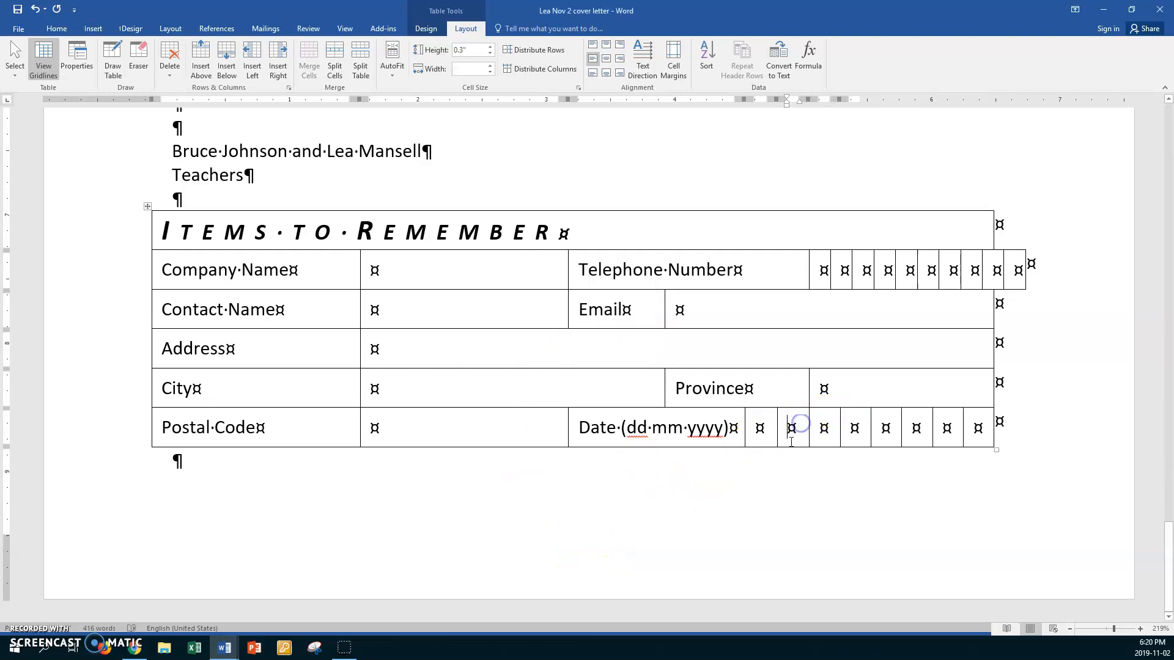
drag(753, 428, 973, 427)
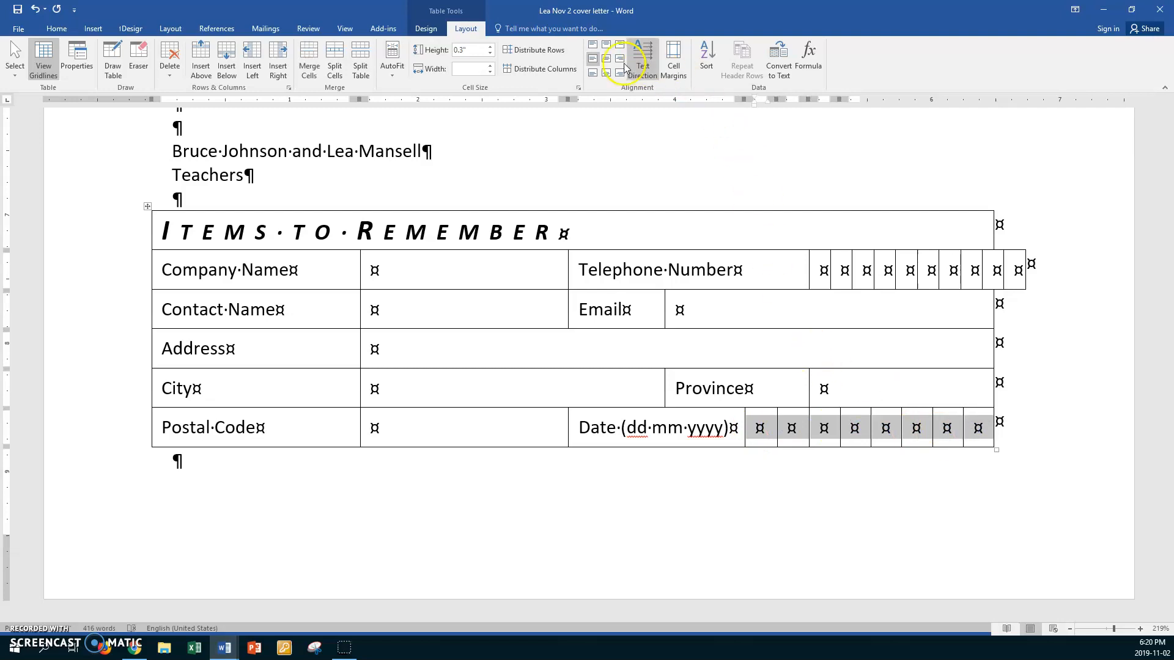
click(538, 70)
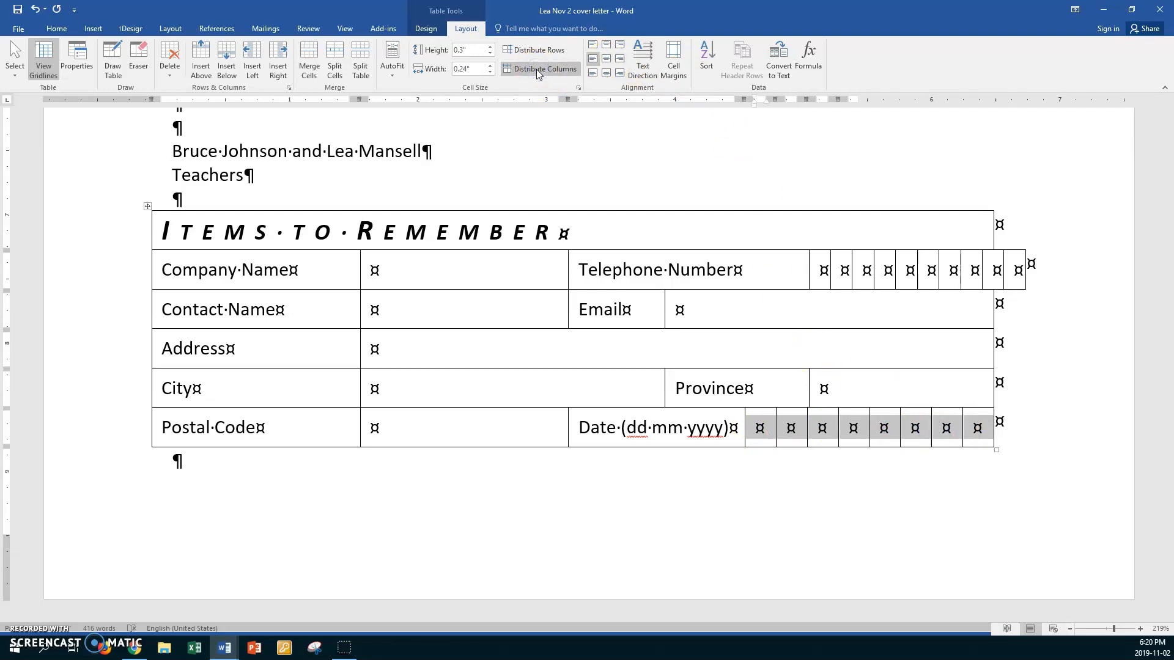
- Nudge the Province column border toward the Date digit boxes below it
click(669, 392)
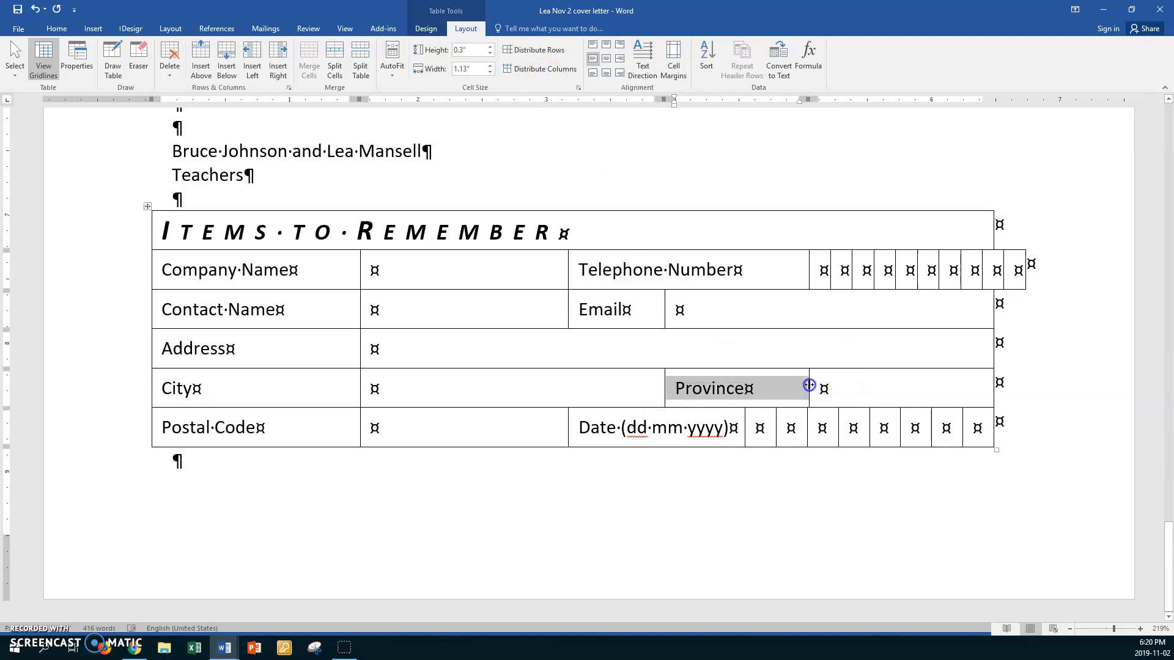
drag(809, 385, 807, 383)
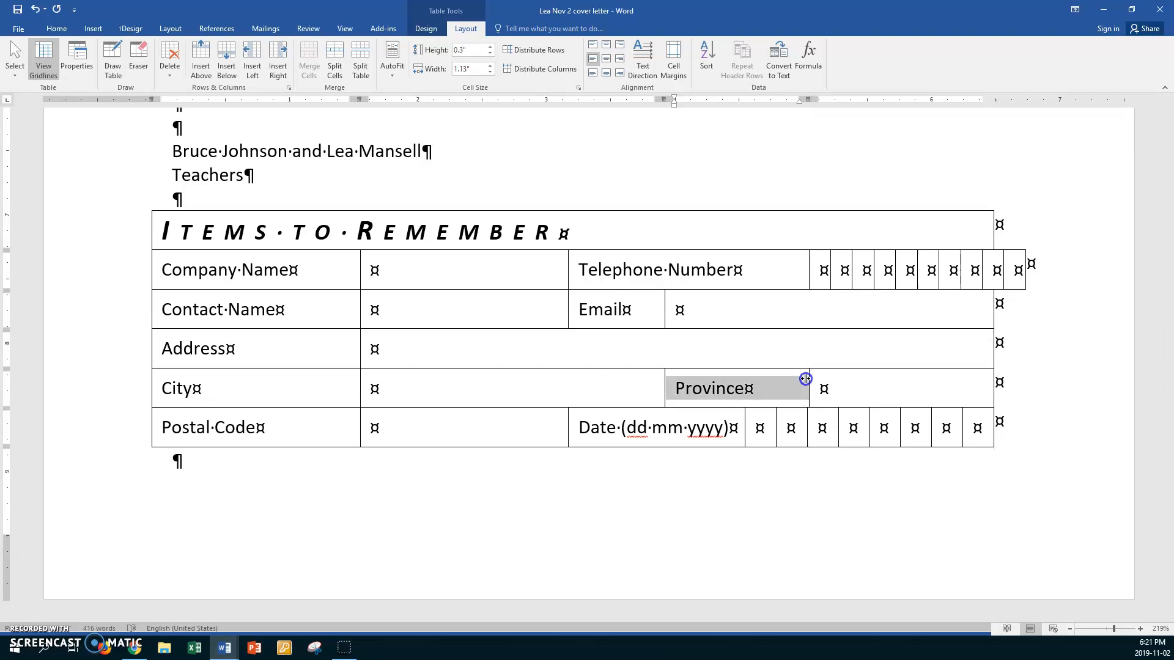
click(872, 387)
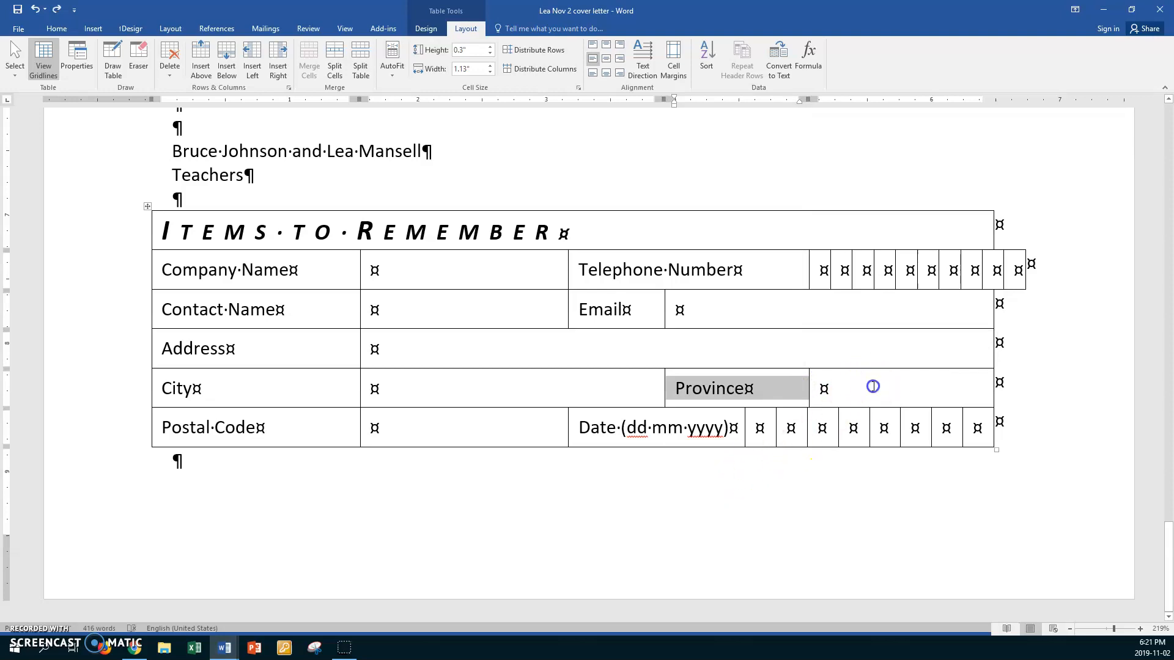
click(817, 396)
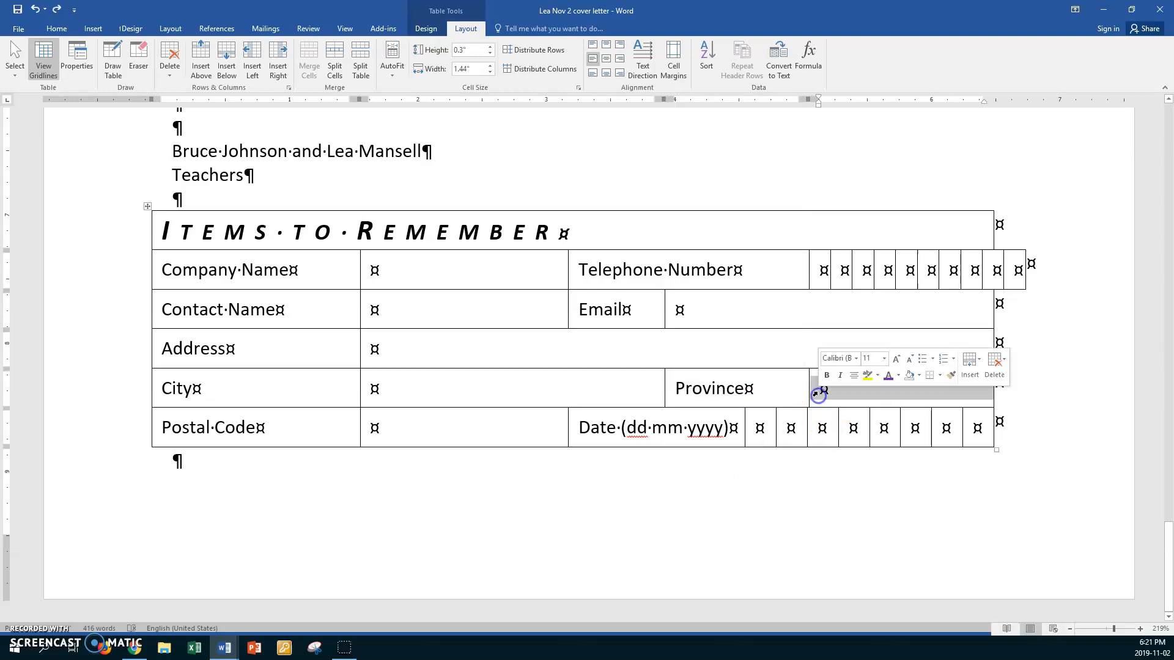
click(807, 373)
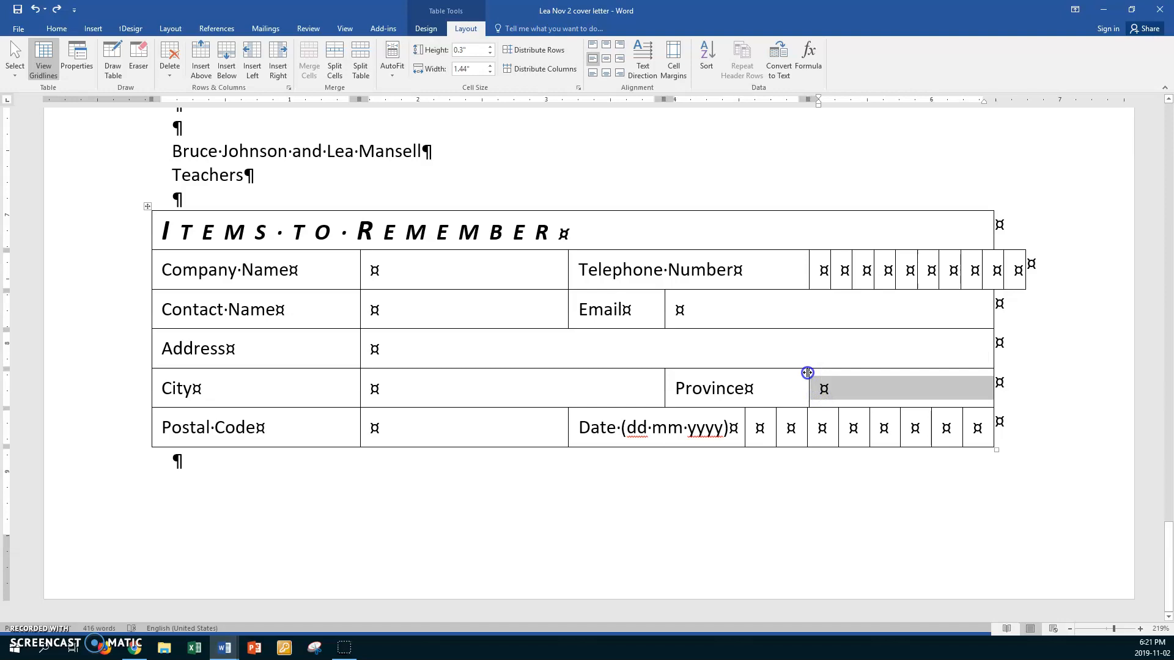
drag(807, 372, 808, 381)
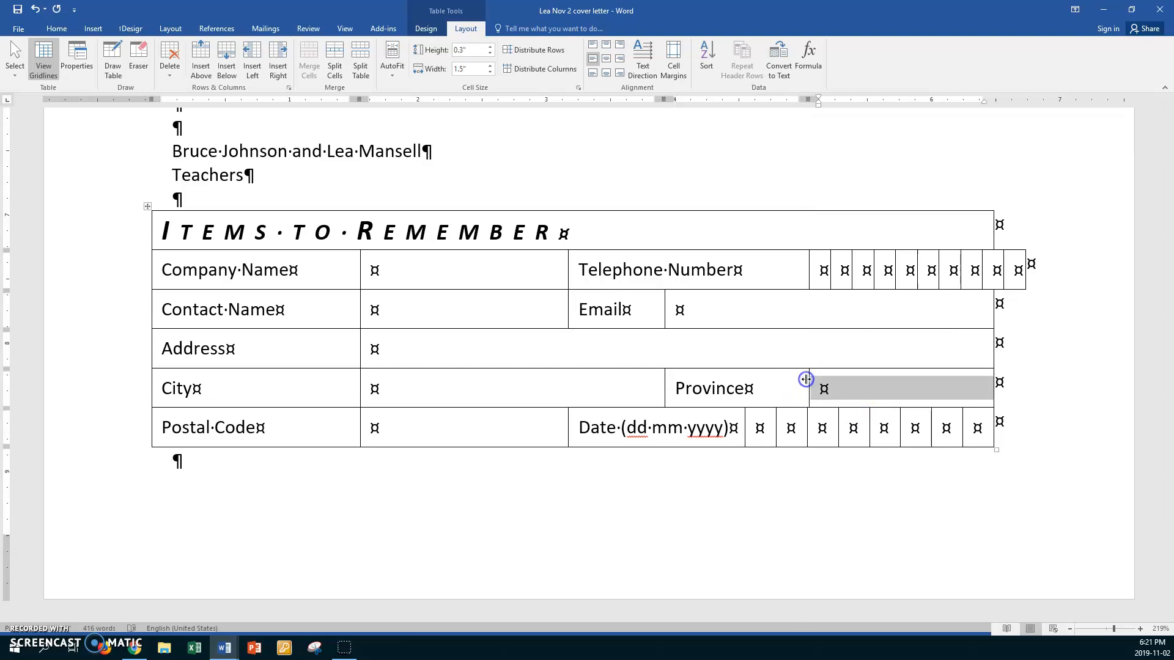
- Drag the Date digit-box border to line up with the Province border, spreading the boxes to the right edge
click(809, 425)
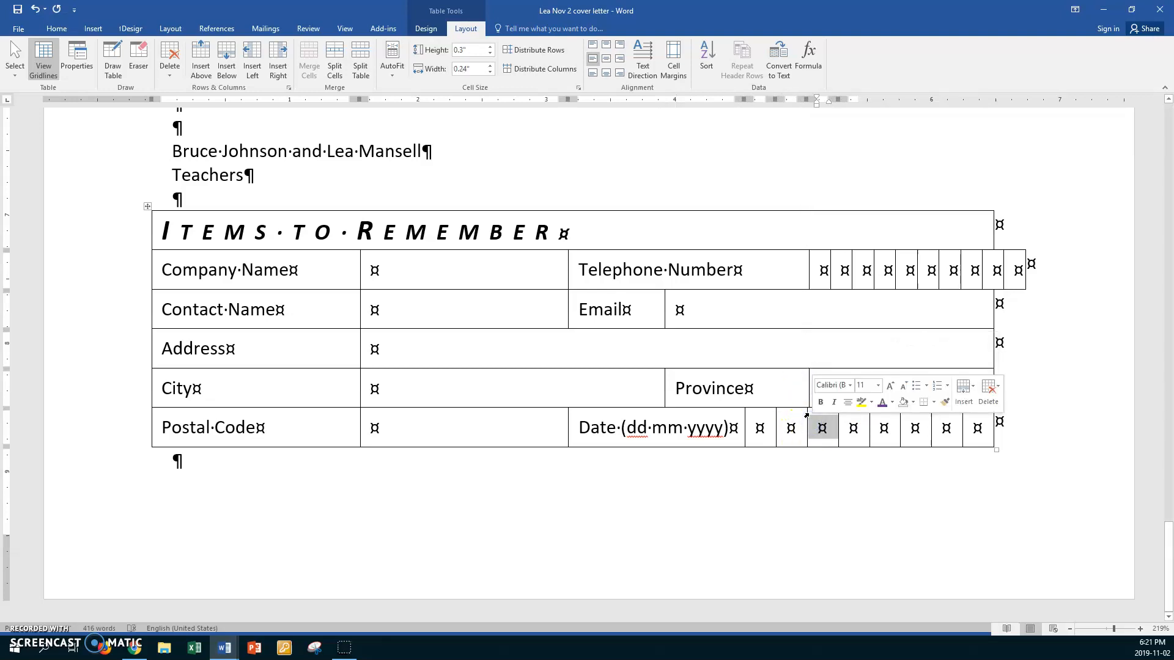
drag(806, 414, 978, 427)
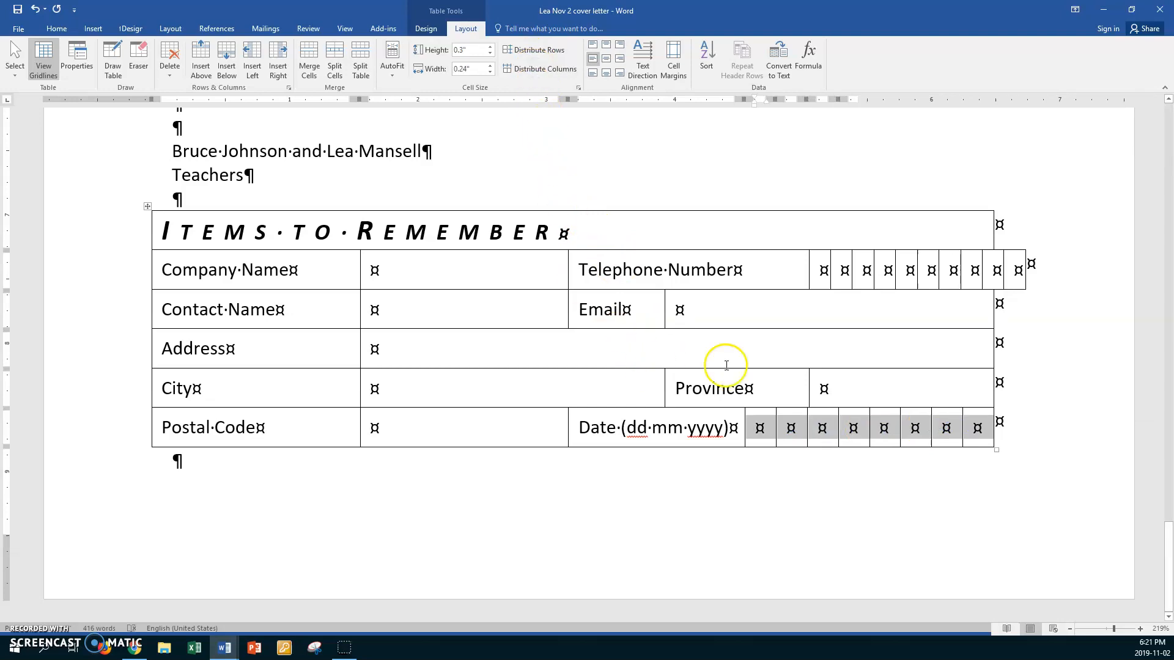
click(877, 393)
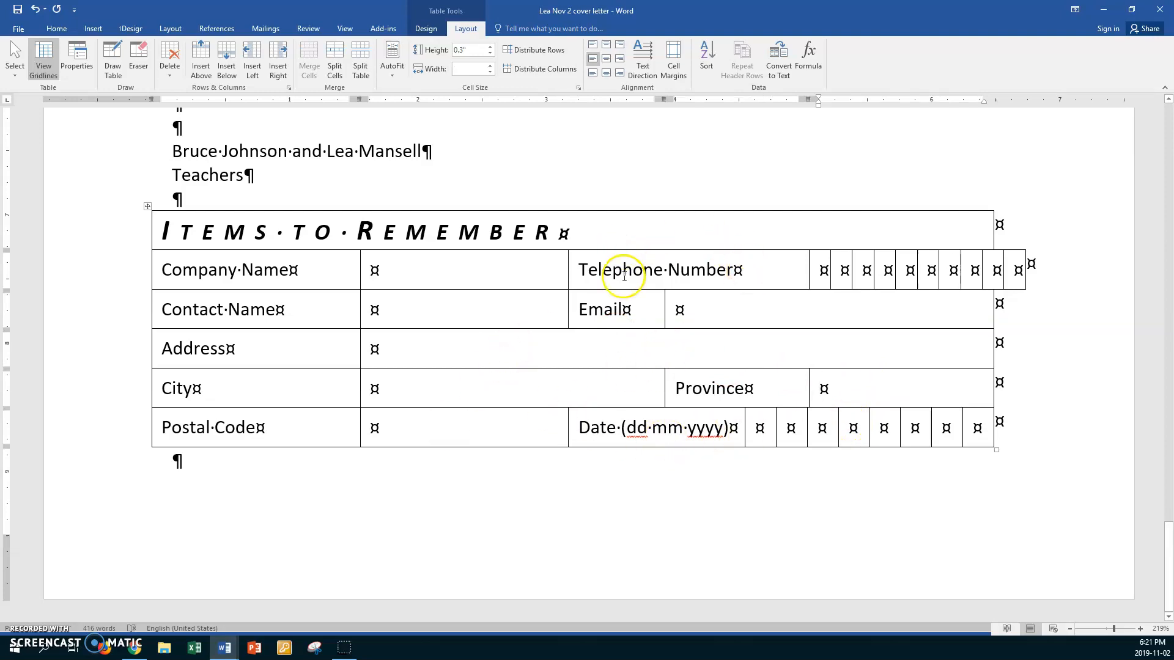
click(575, 271)
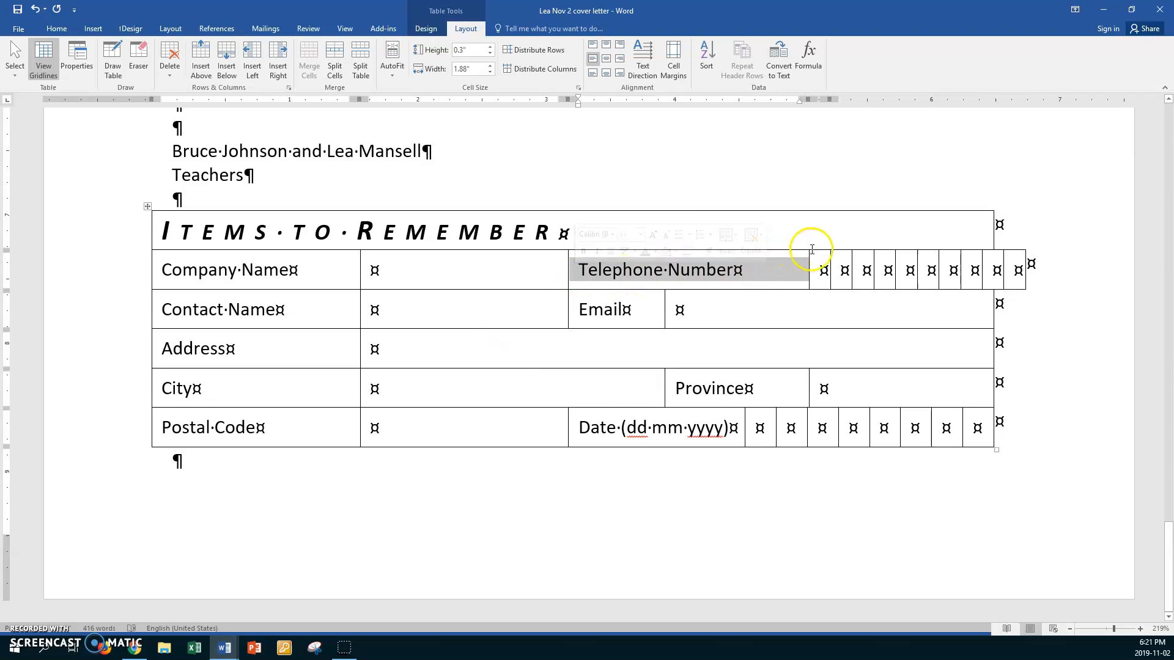
- Narrow the Telephone Number label cell to 1.44 inches and try pulling the telephone boxes inside the table edge
drag(808, 256, 752, 257)
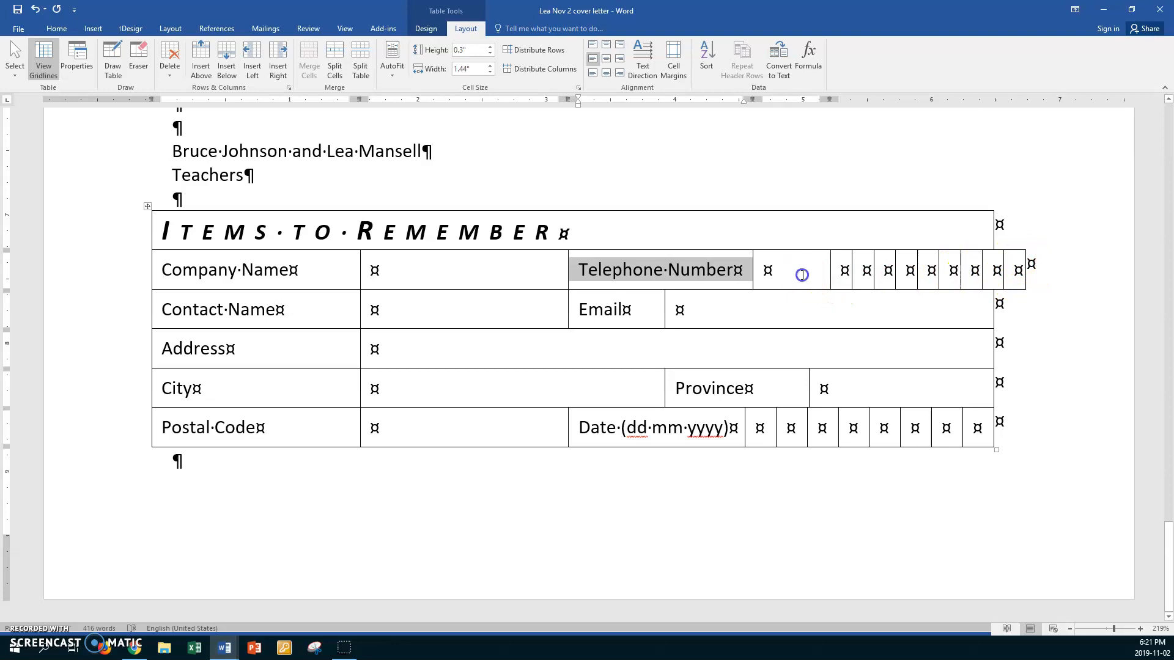
drag(802, 273, 1018, 275)
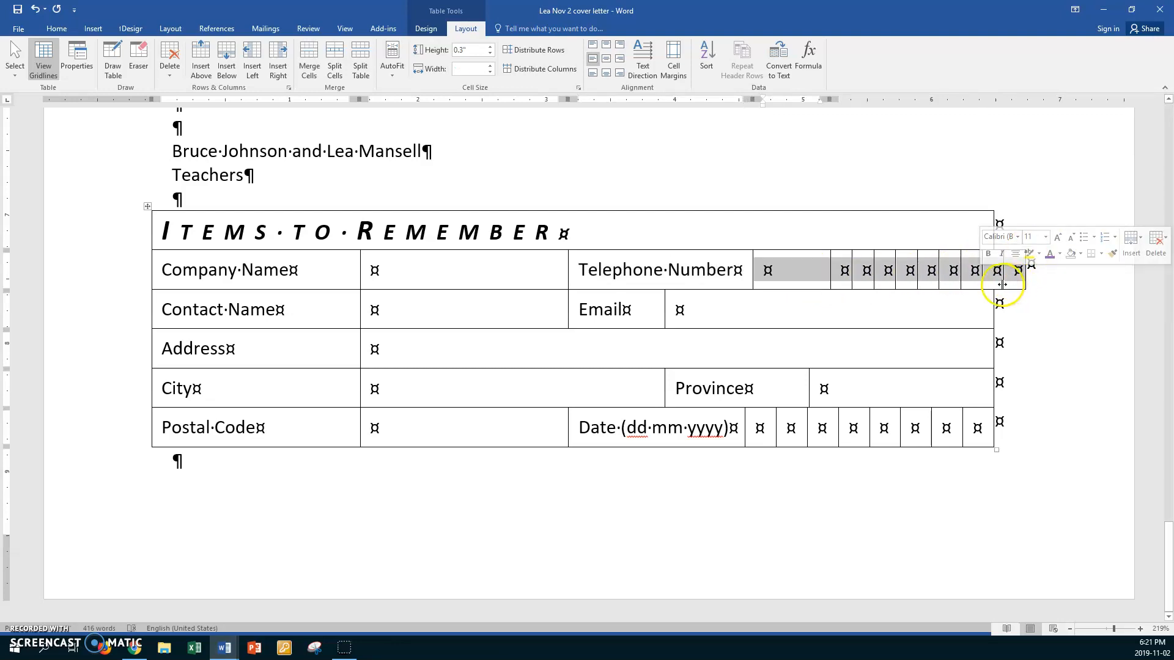
drag(1014, 280, 996, 283)
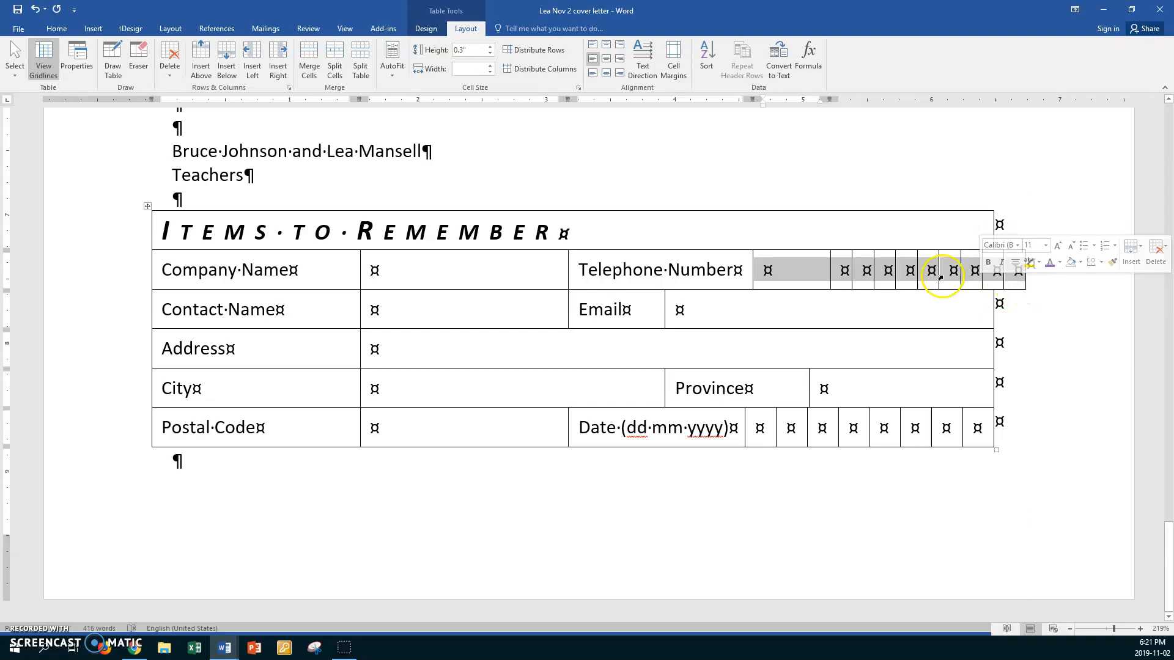
- Shrink the remaining wide telephone cells down to digit-box width, one at 0.2 inches
click(822, 266)
click(760, 273)
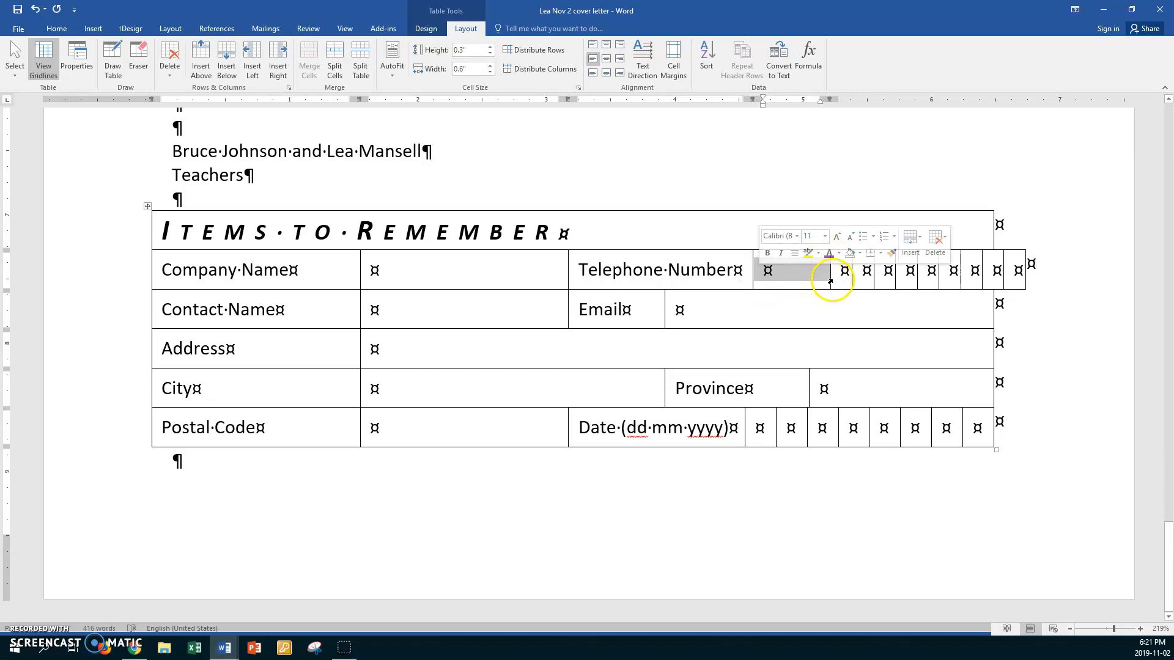
drag(830, 283, 766, 292)
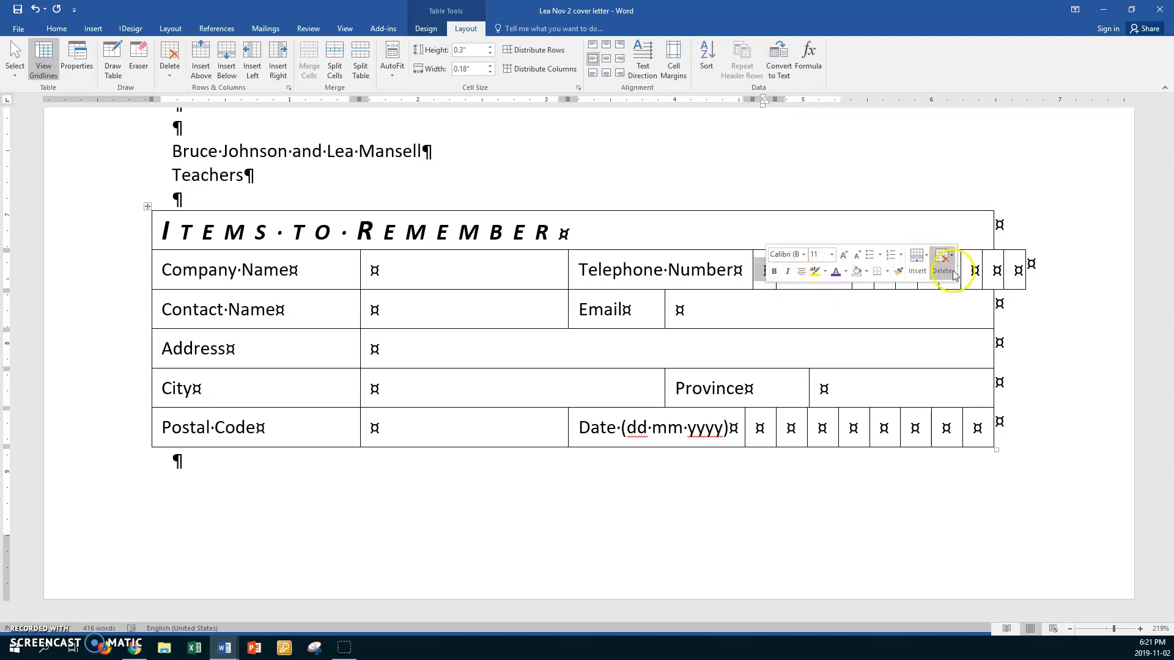
click(970, 261)
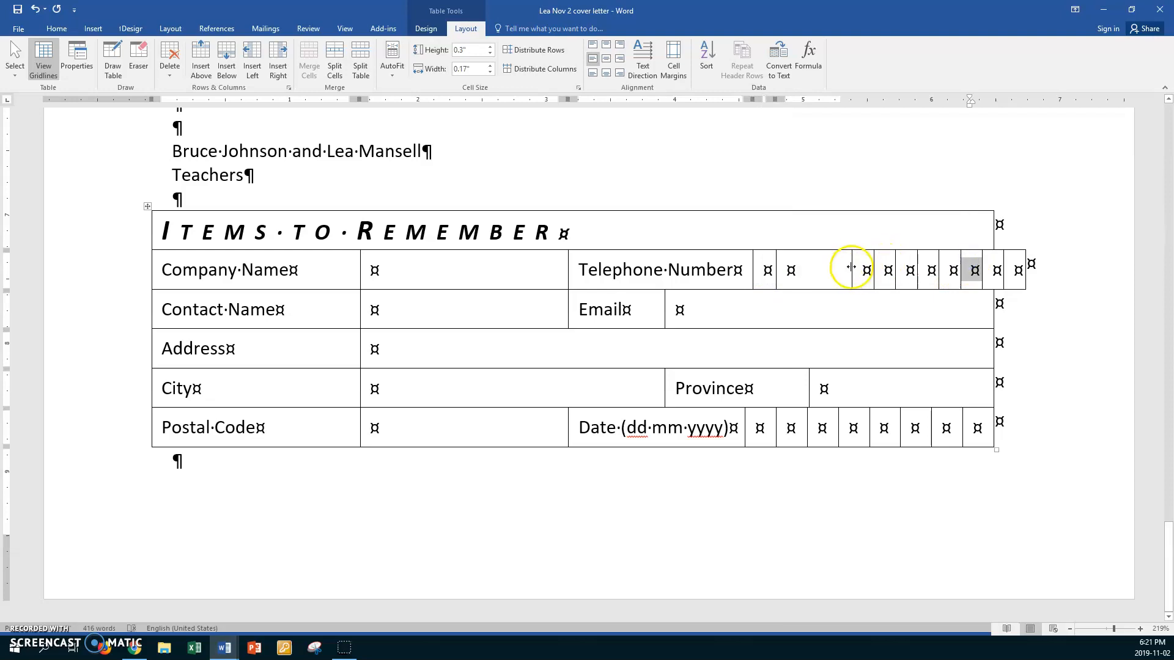
click(783, 274)
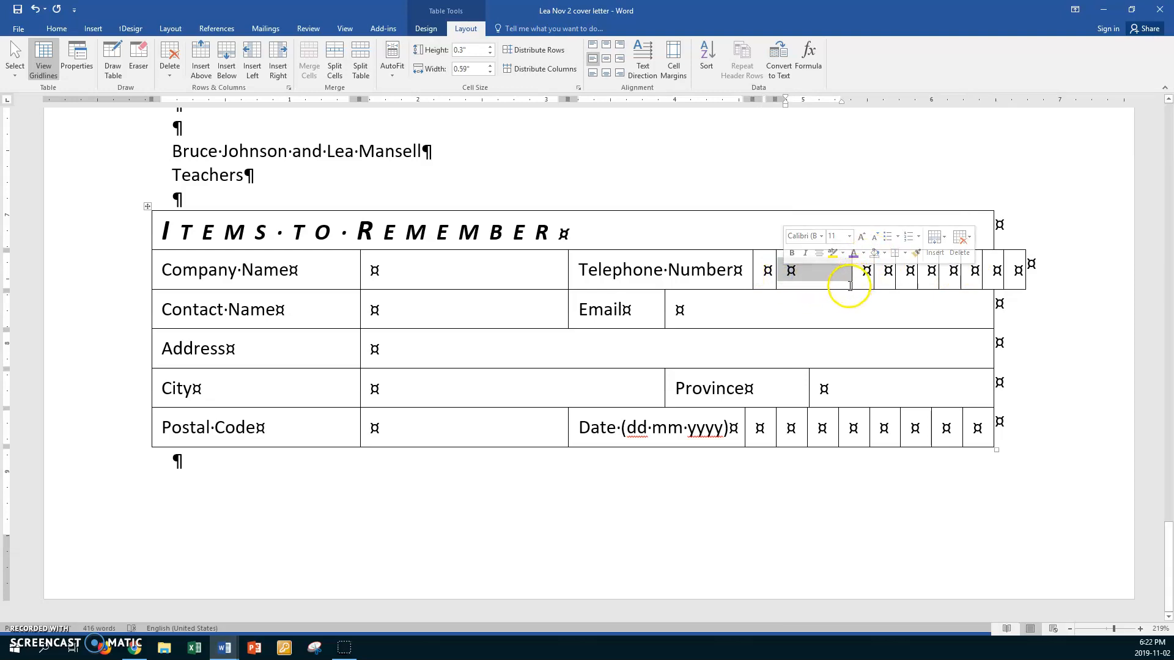
drag(851, 283, 1019, 264)
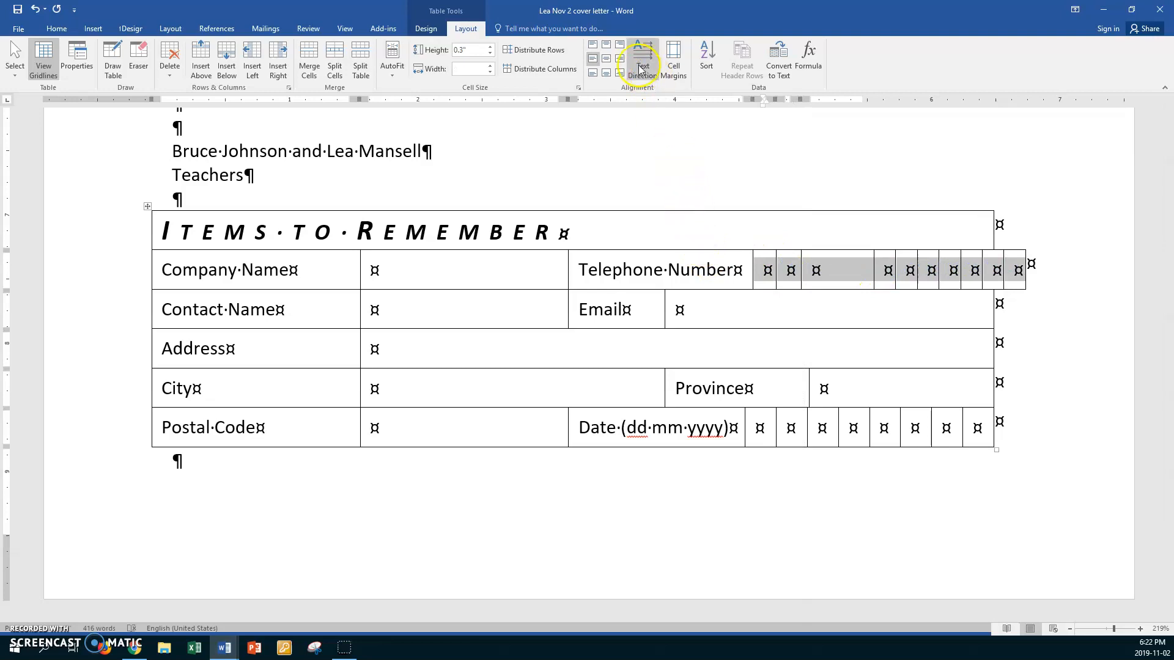
- Even out and narrow the telephone digit boxes, then widen the table to meet the telephone row
click(532, 68)
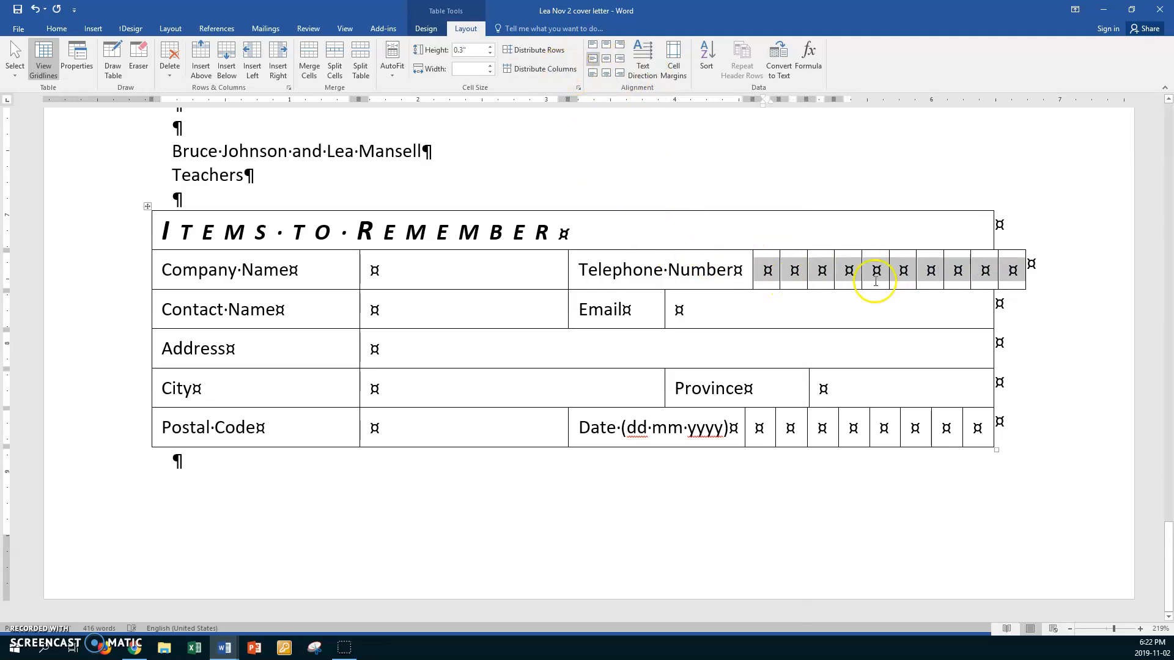
click(925, 270)
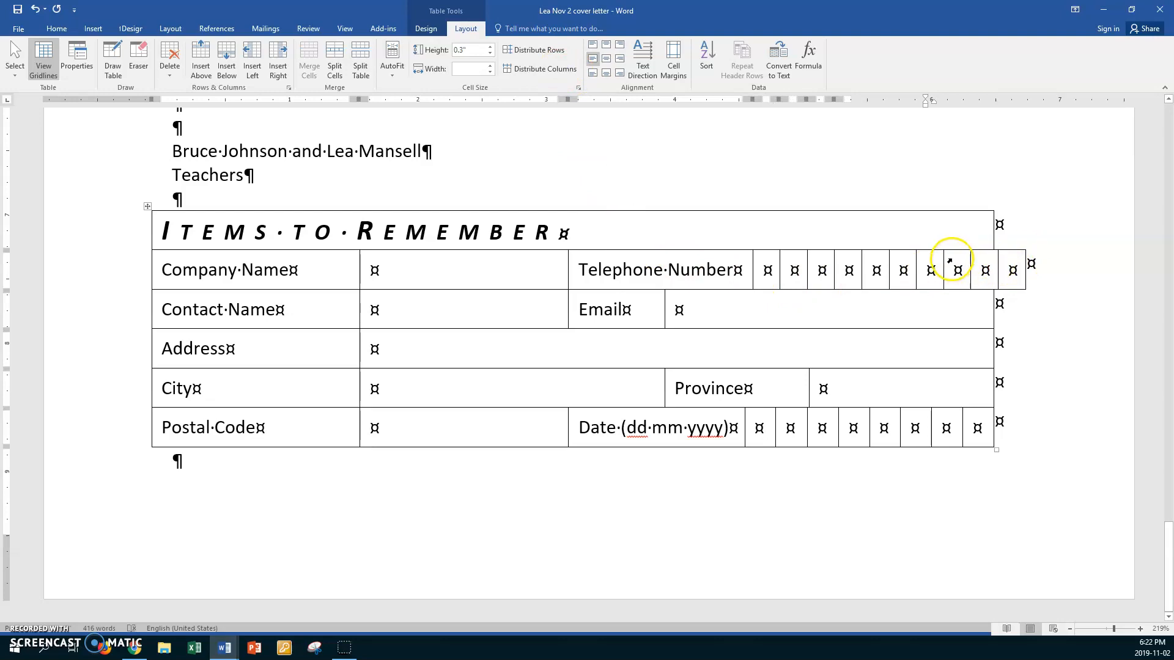
mouse_move(943, 263)
mouse_down()
mouse_move(907, 270)
mouse_move(946, 269)
mouse_up()
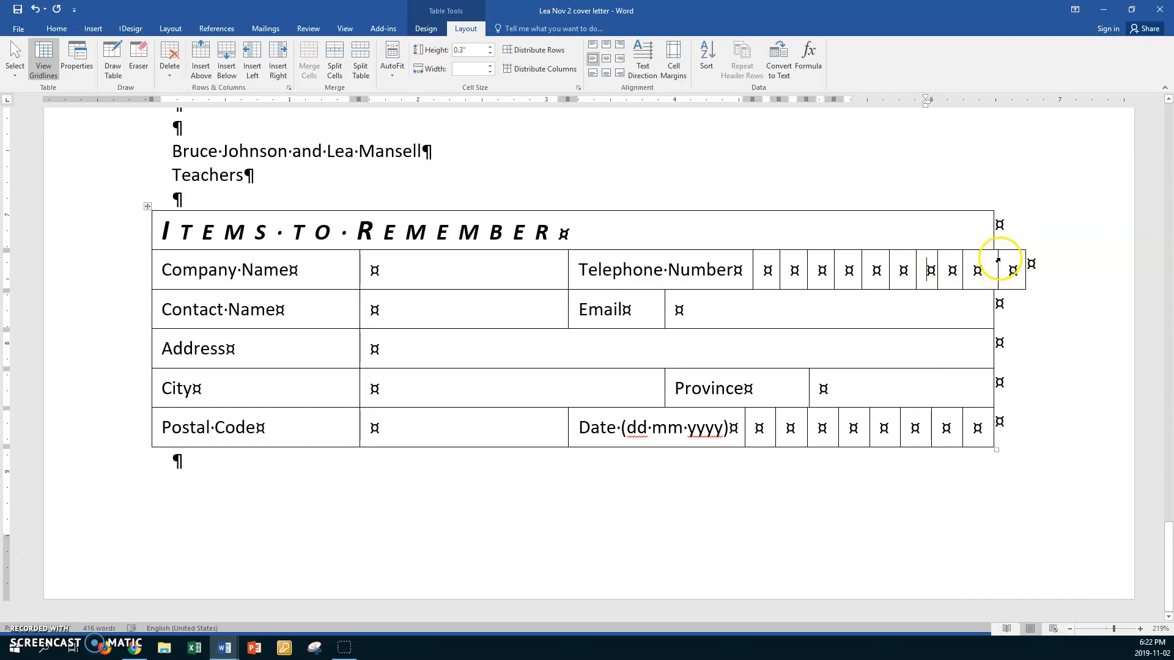
mouse_move(997, 262)
mouse_down()
mouse_move(935, 263)
mouse_move(979, 269)
mouse_move(1010, 257)
mouse_up()
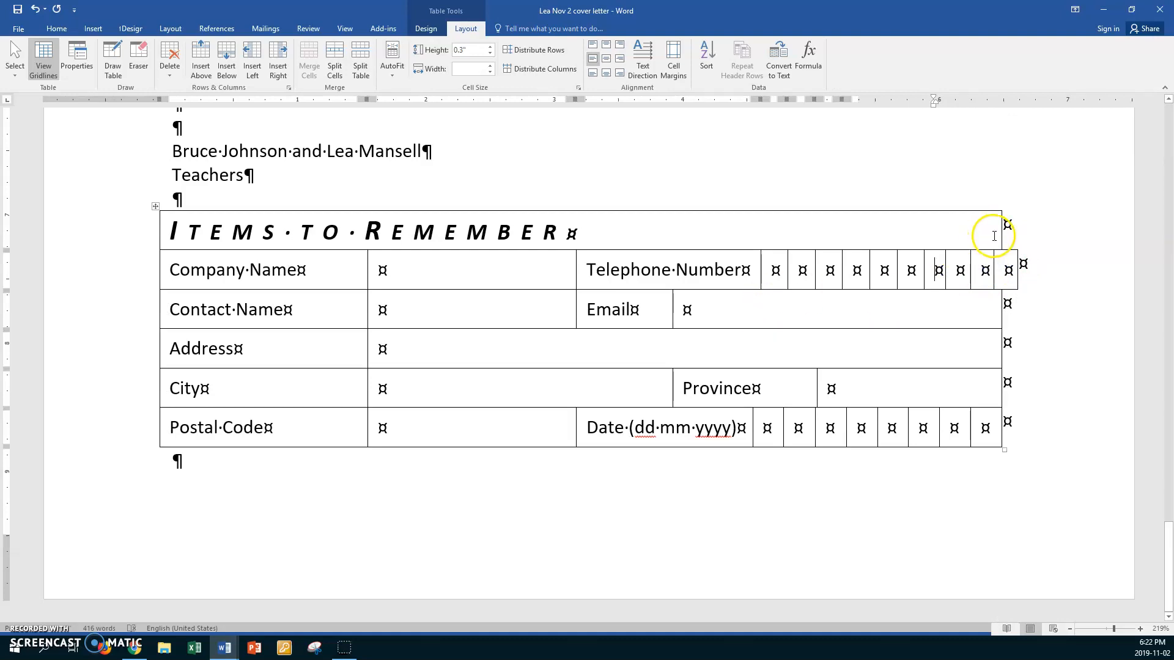
drag(1002, 239, 1017, 237)
- Distribute the ten telephone boxes evenly at 0.2" and the eight Date boxes at 0.26"
click(992, 314)
mouse_move(777, 276)
mouse_down()
mouse_move(815, 262)
mouse_move(1004, 263)
mouse_up()
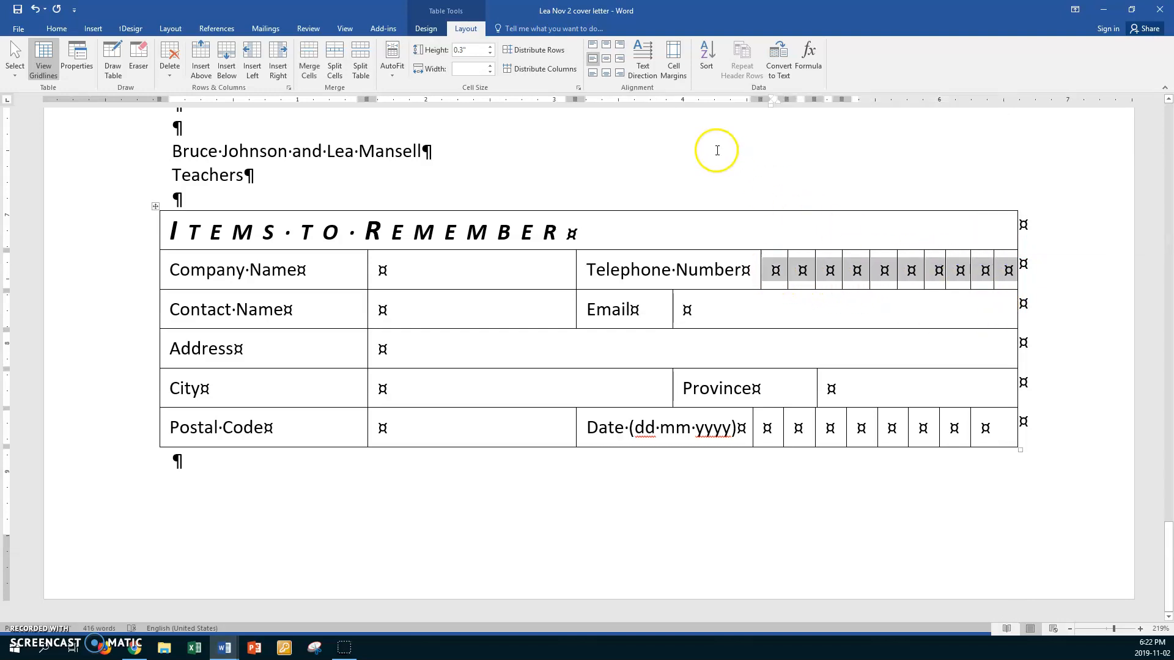
click(539, 69)
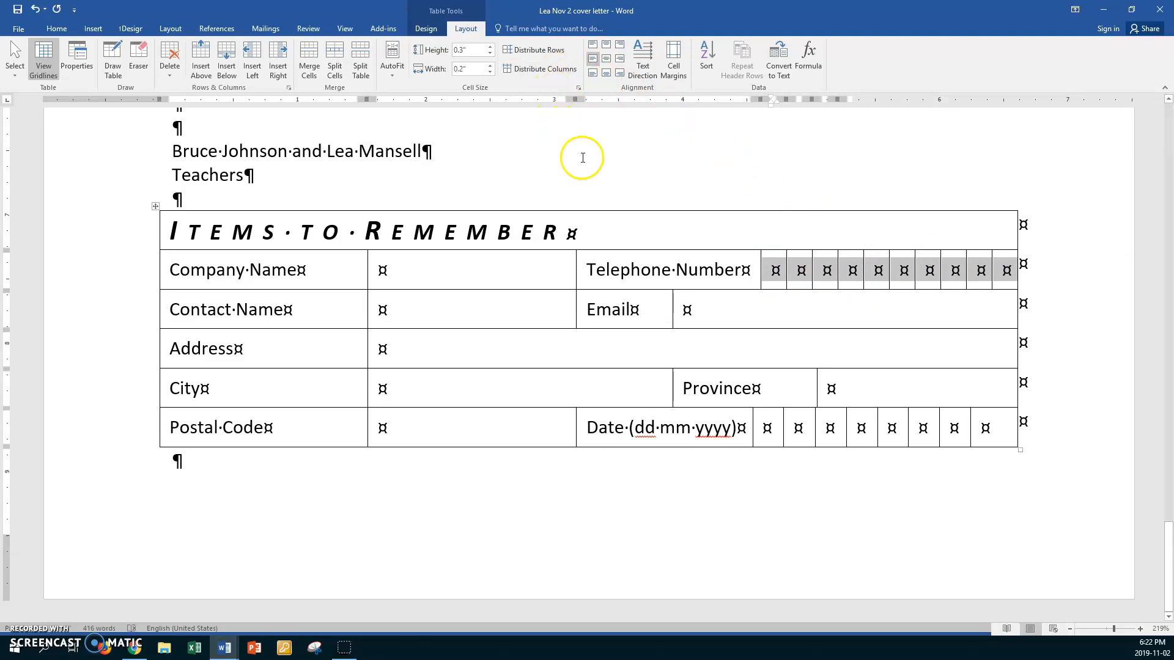
drag(765, 435, 985, 428)
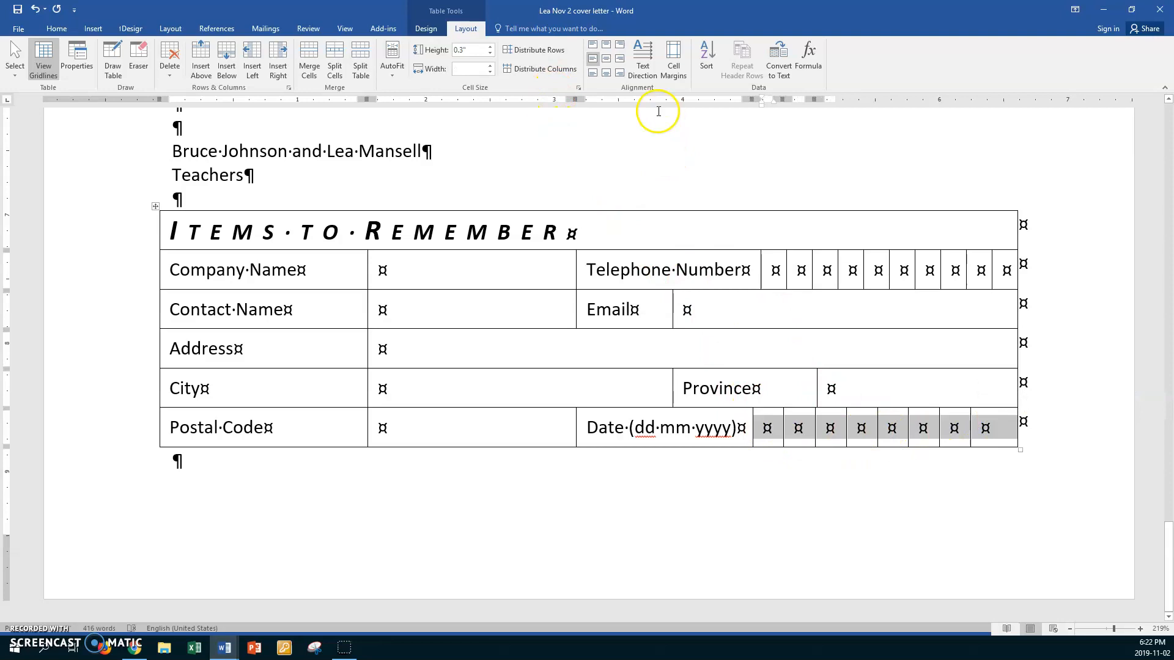
click(546, 70)
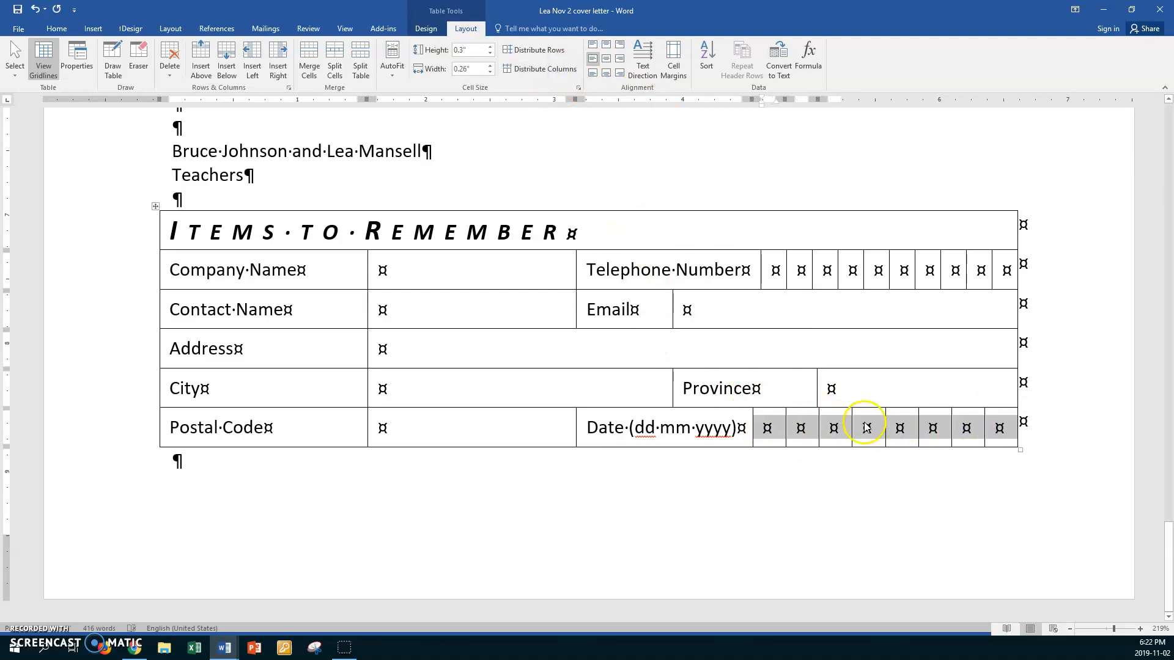
- Try adjusting the width of the empty Province value cell
click(818, 388)
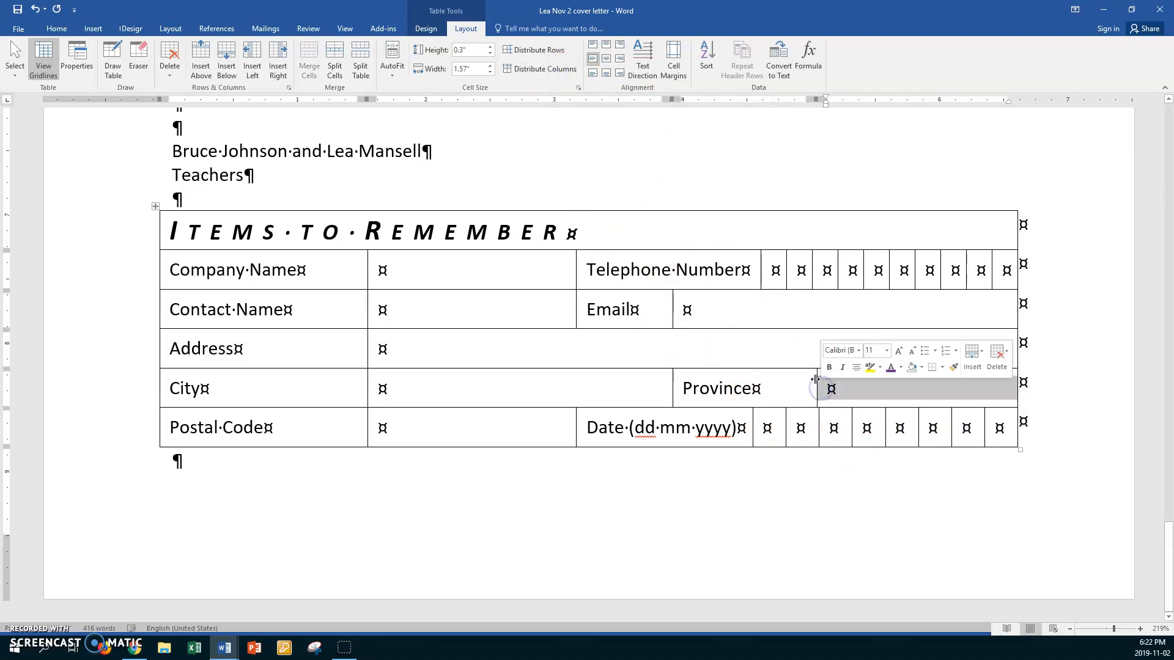
drag(815, 379, 818, 378)
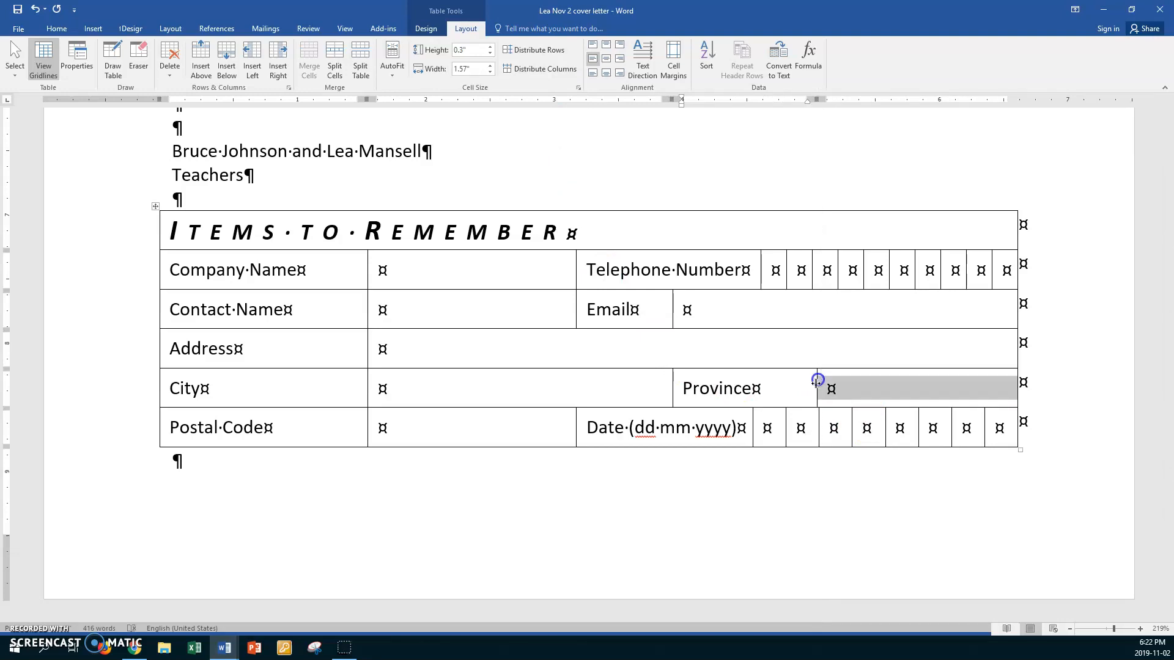
click(858, 406)
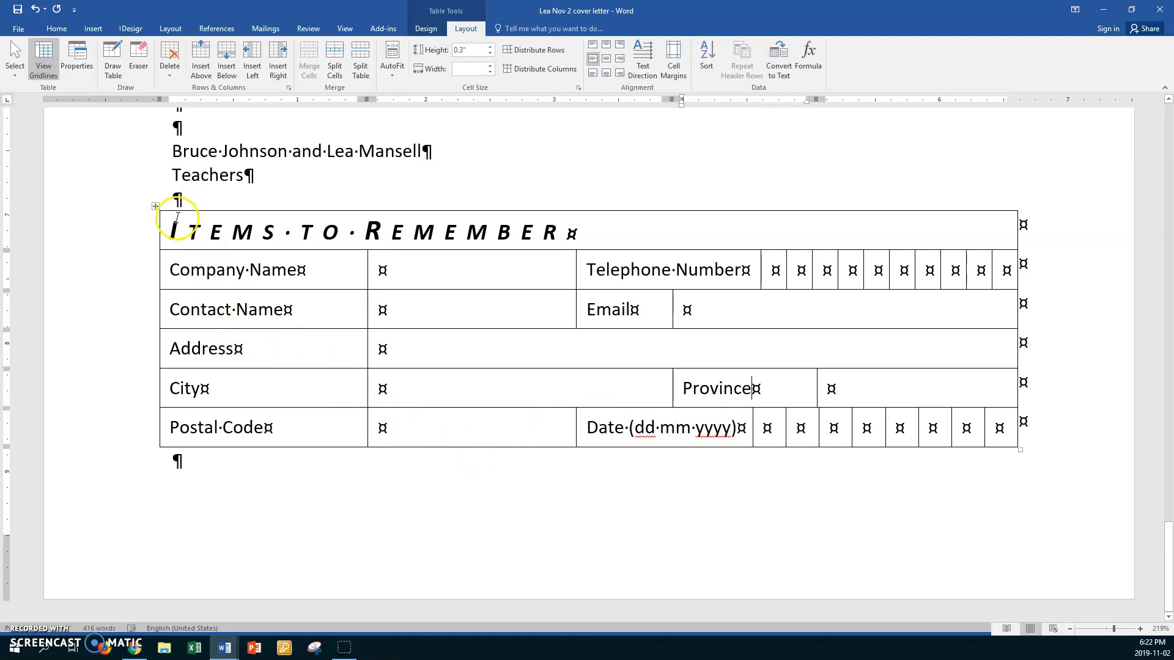
click(159, 210)
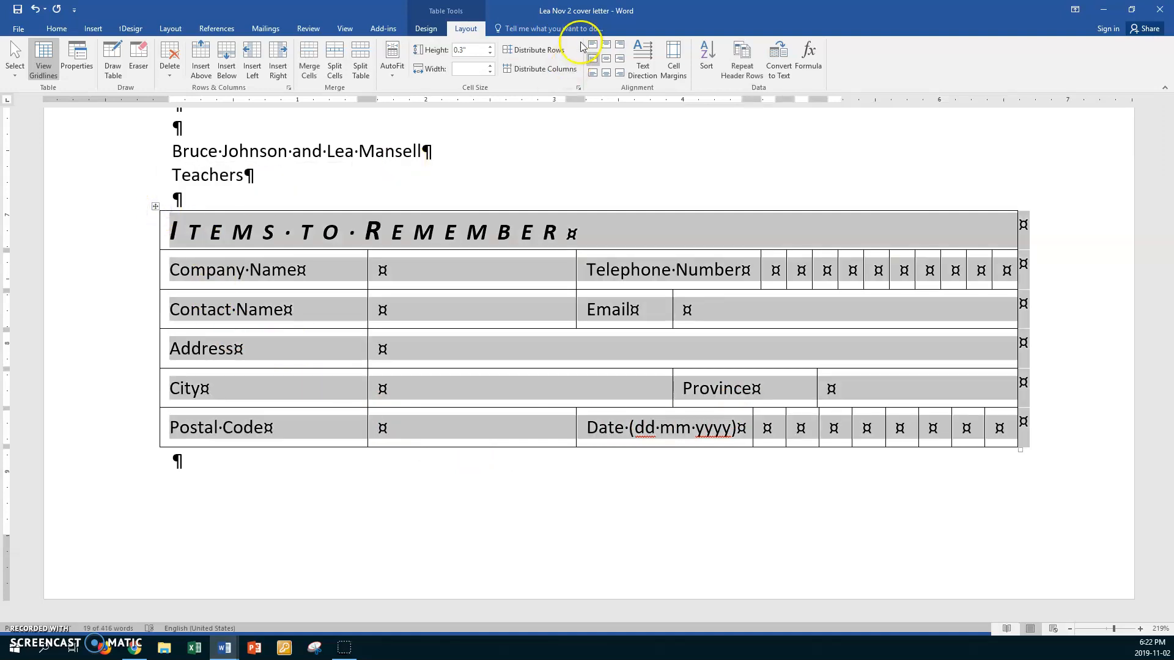
click(57, 28)
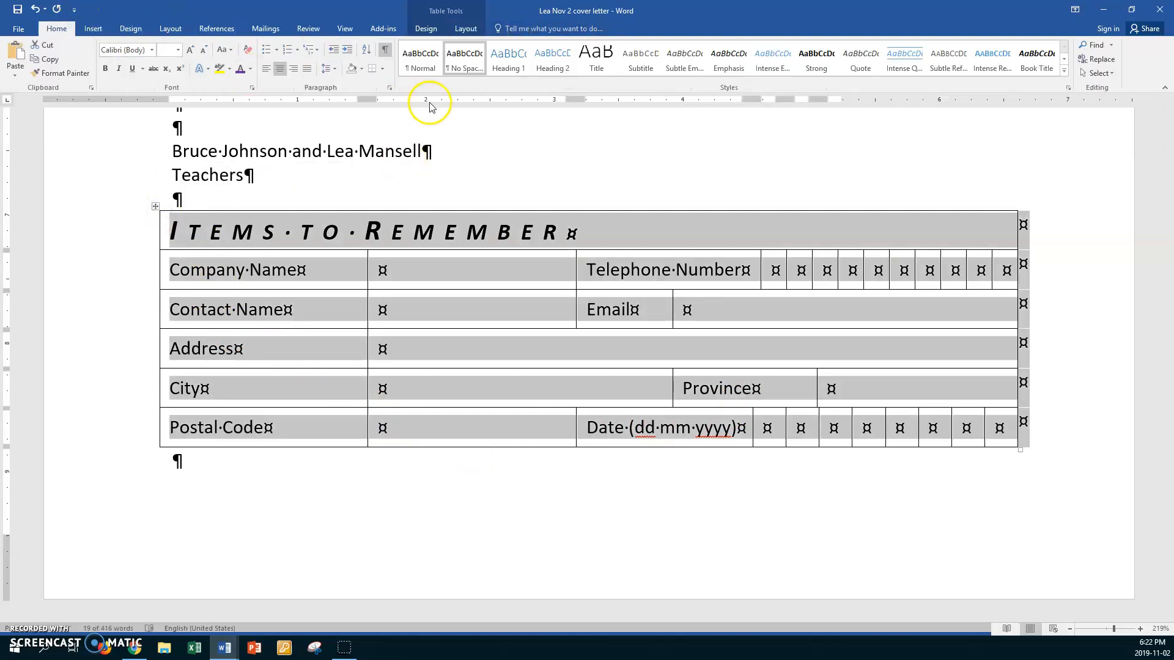
click(385, 69)
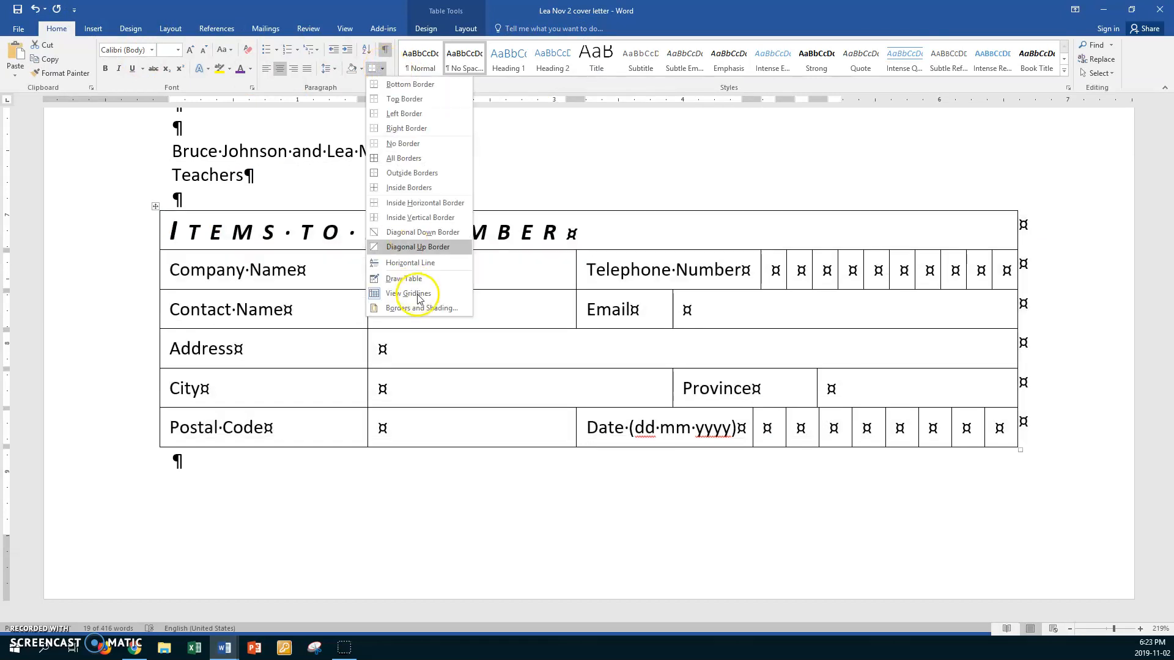
click(420, 308)
click(457, 273)
click(457, 273)
click(457, 273)
click(458, 273)
click(457, 273)
click(448, 259)
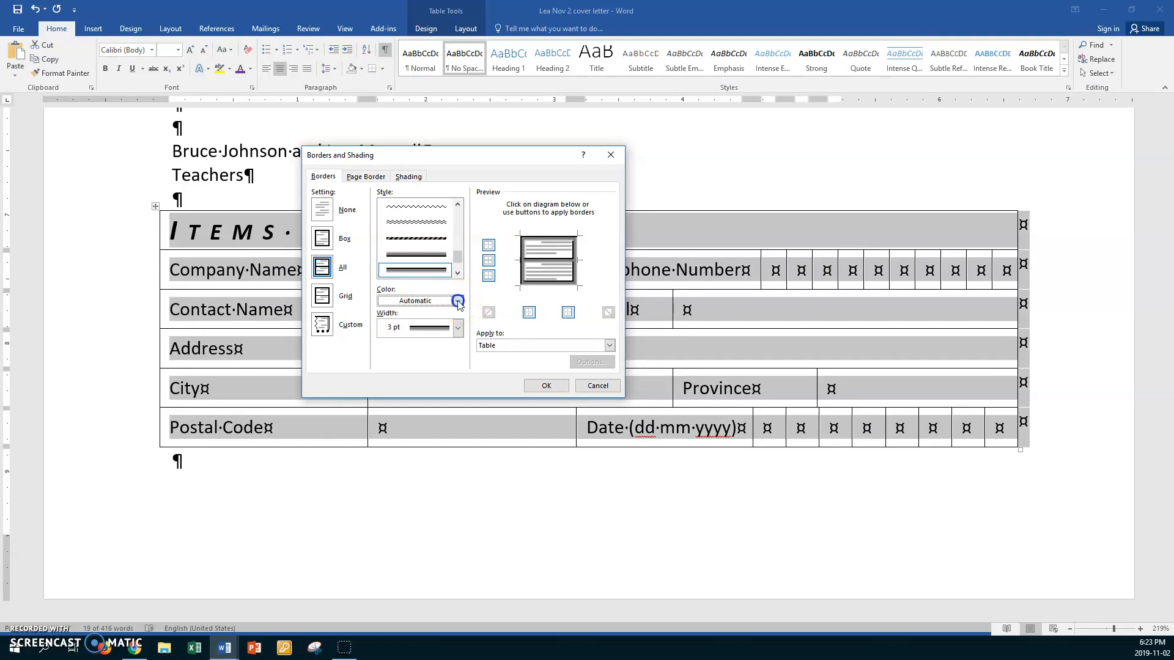
click(458, 301)
click(424, 410)
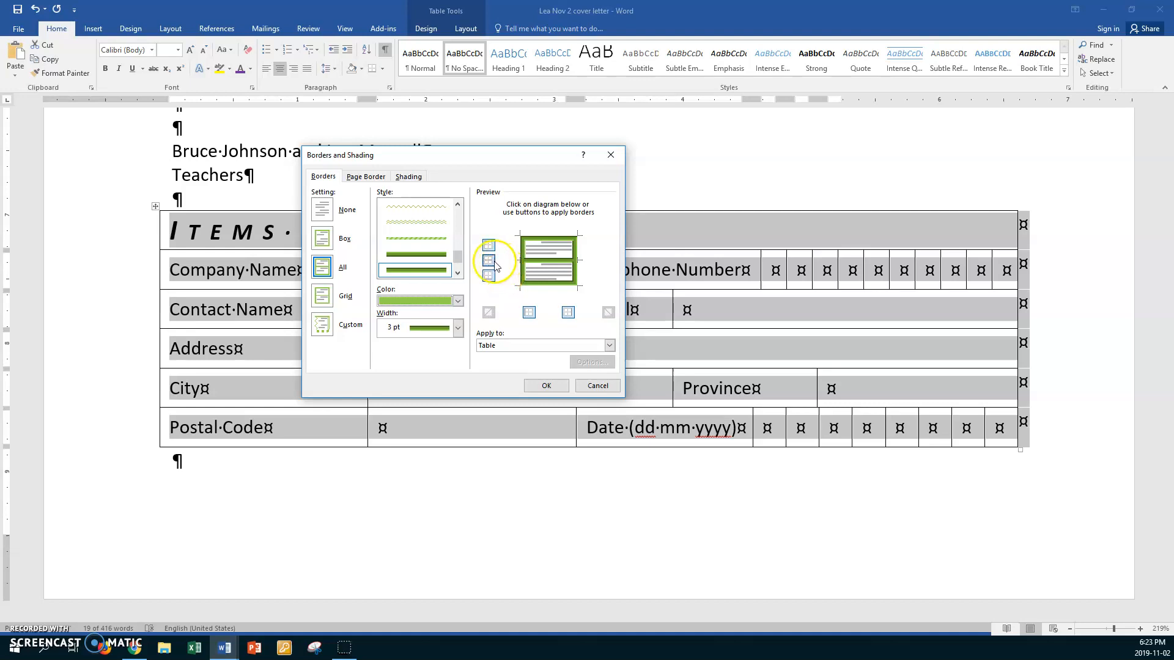
click(584, 387)
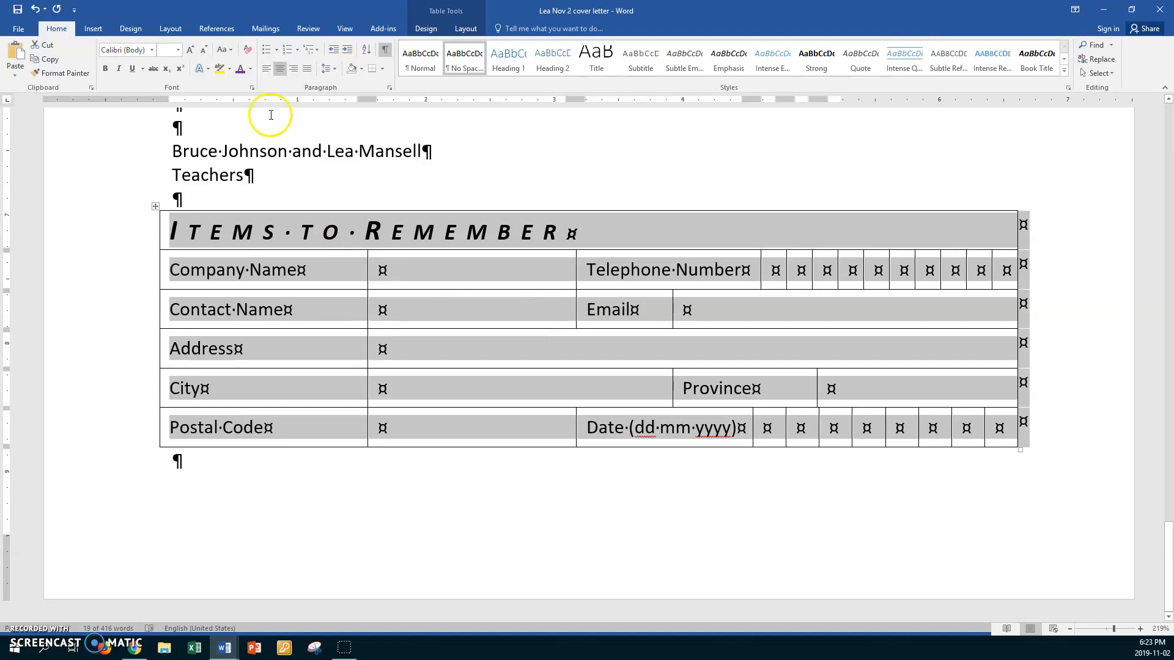
- In Borders and Shading, choose a thick 3 pt line style in orange
click(382, 73)
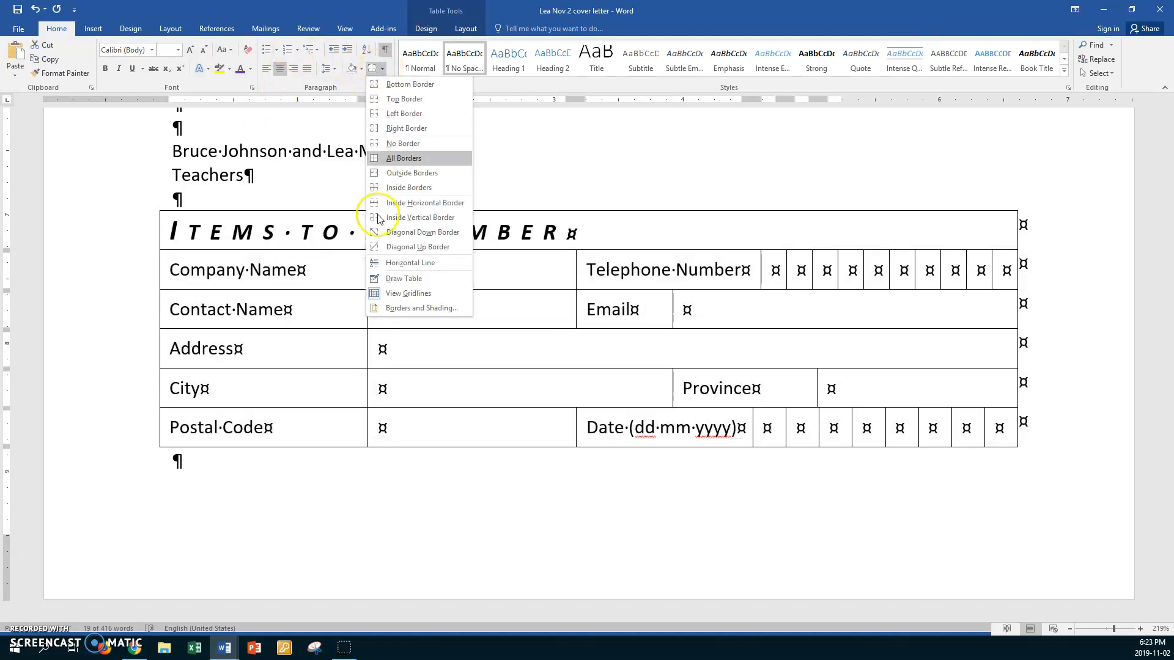
click(400, 308)
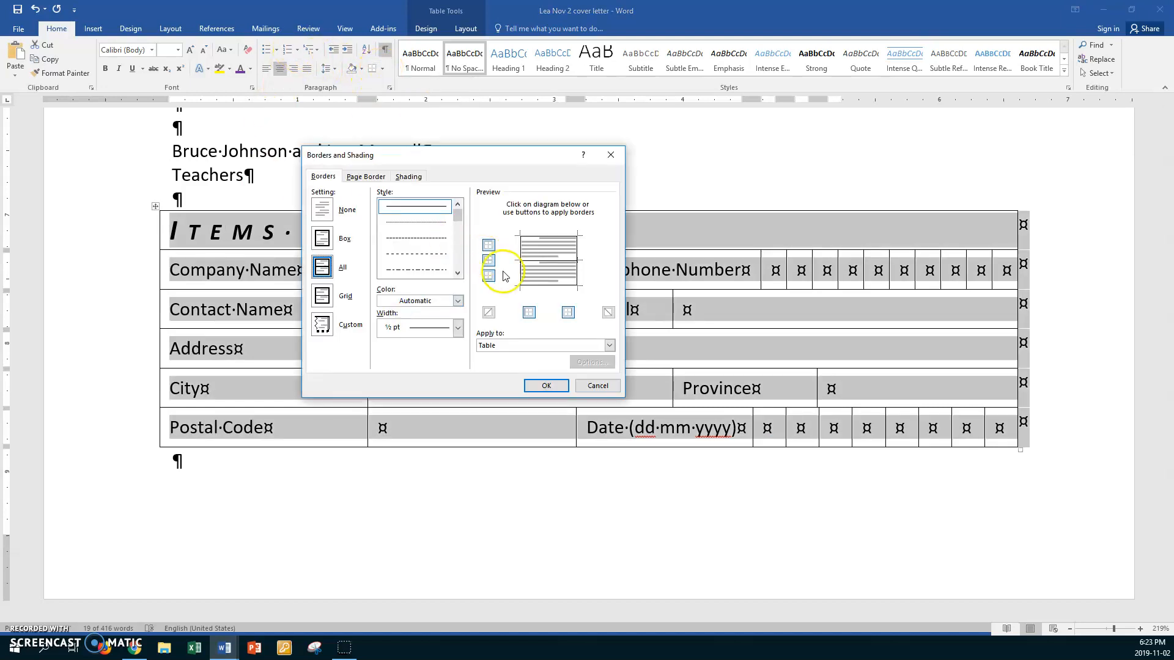
click(488, 246)
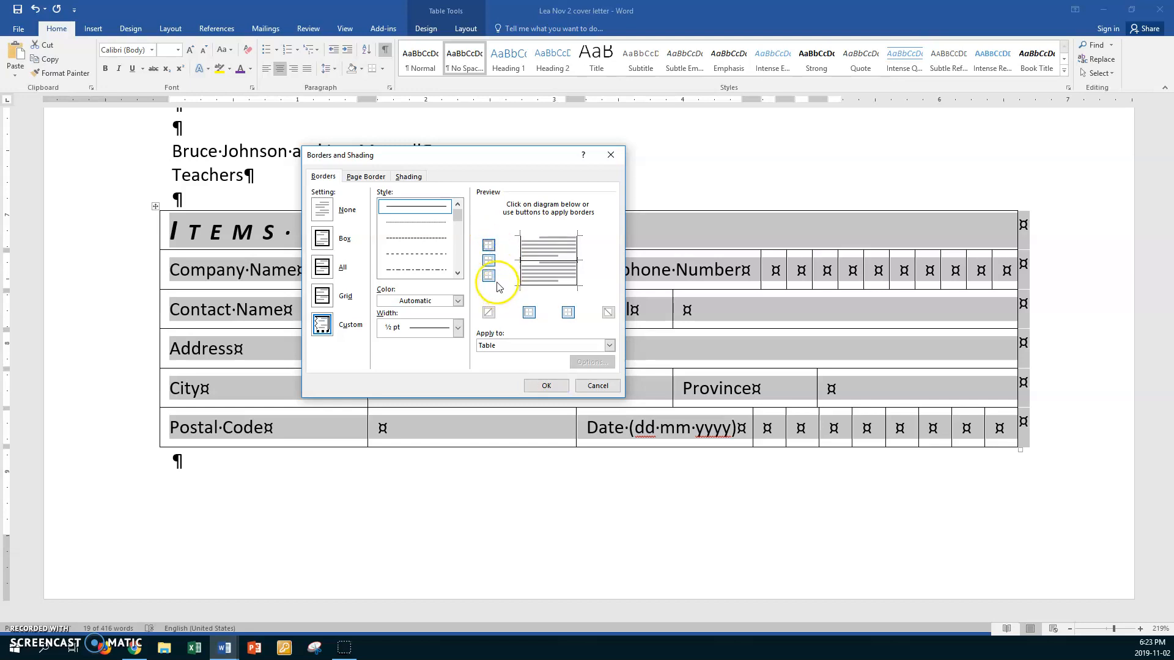
click(530, 314)
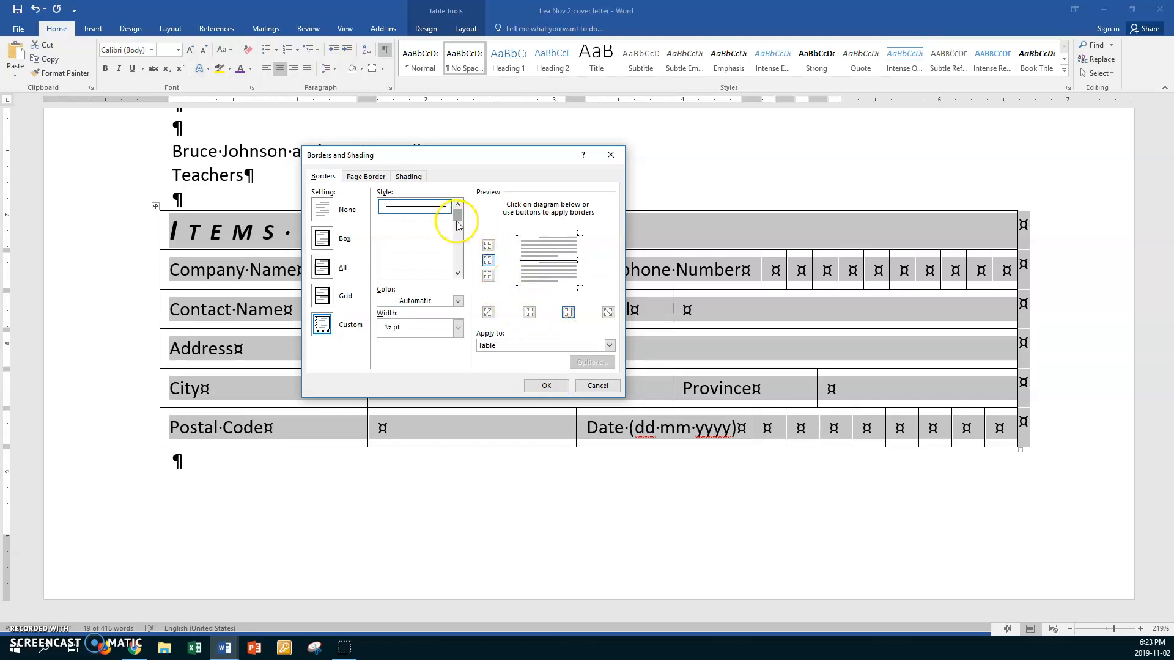
click(458, 273)
click(458, 273)
click(458, 273)
click(458, 274)
click(458, 273)
click(436, 254)
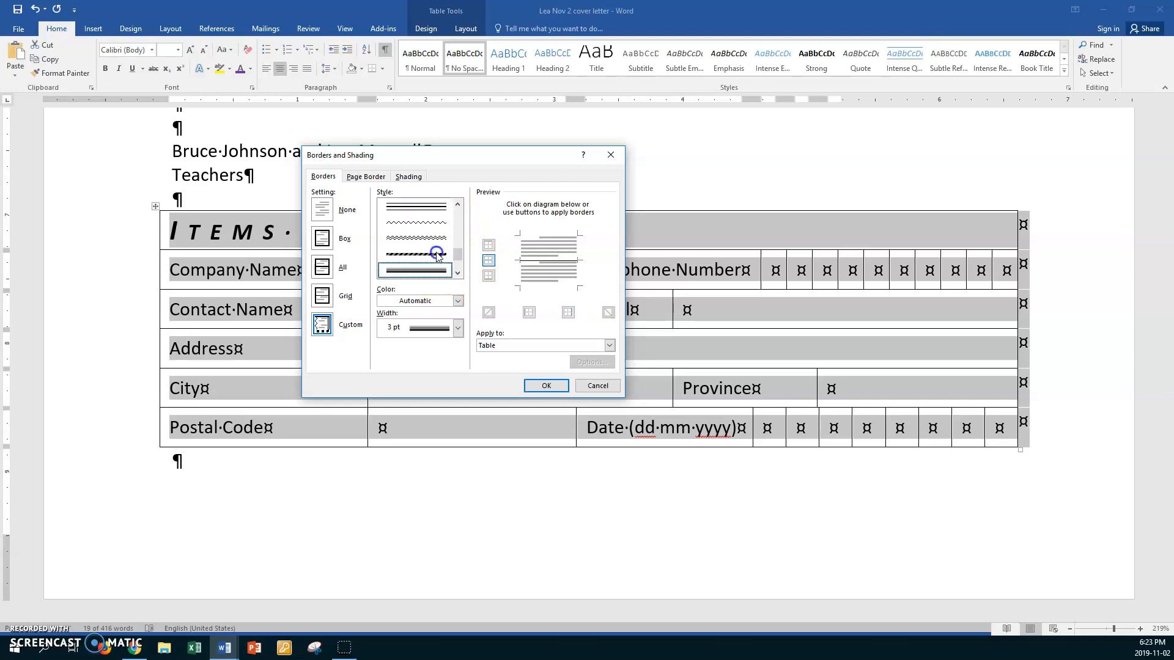
click(458, 301)
click(436, 345)
- Apply the orange 3 pt line to the bottom, left, right and top outer edges of the table
click(489, 246)
click(489, 276)
click(530, 313)
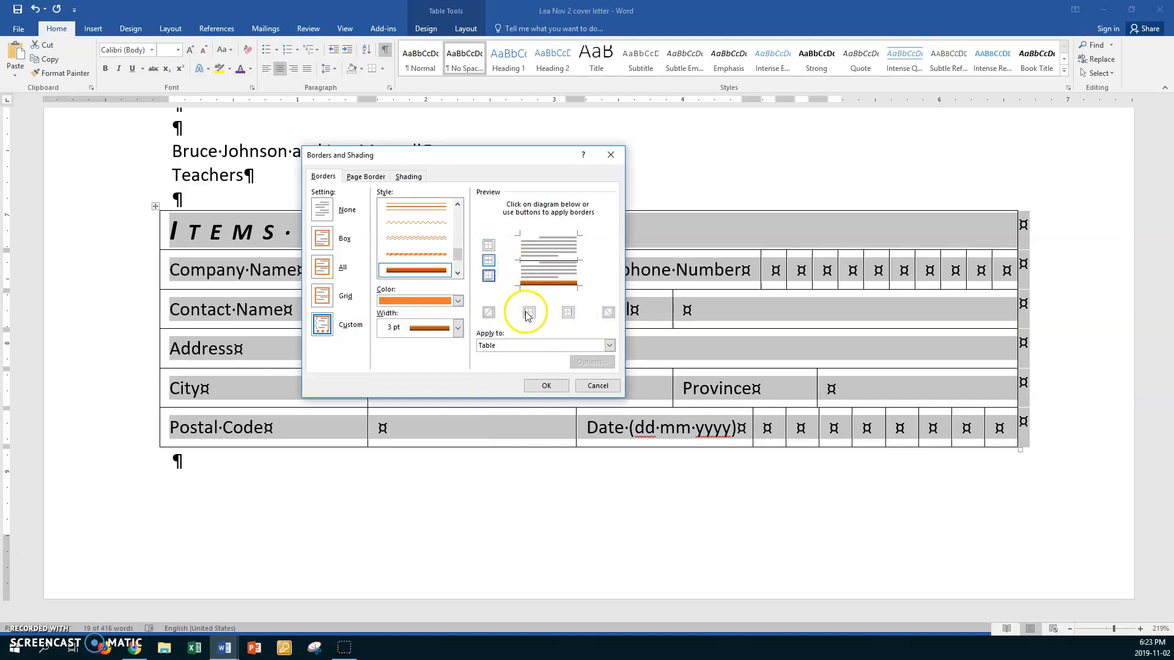
click(567, 314)
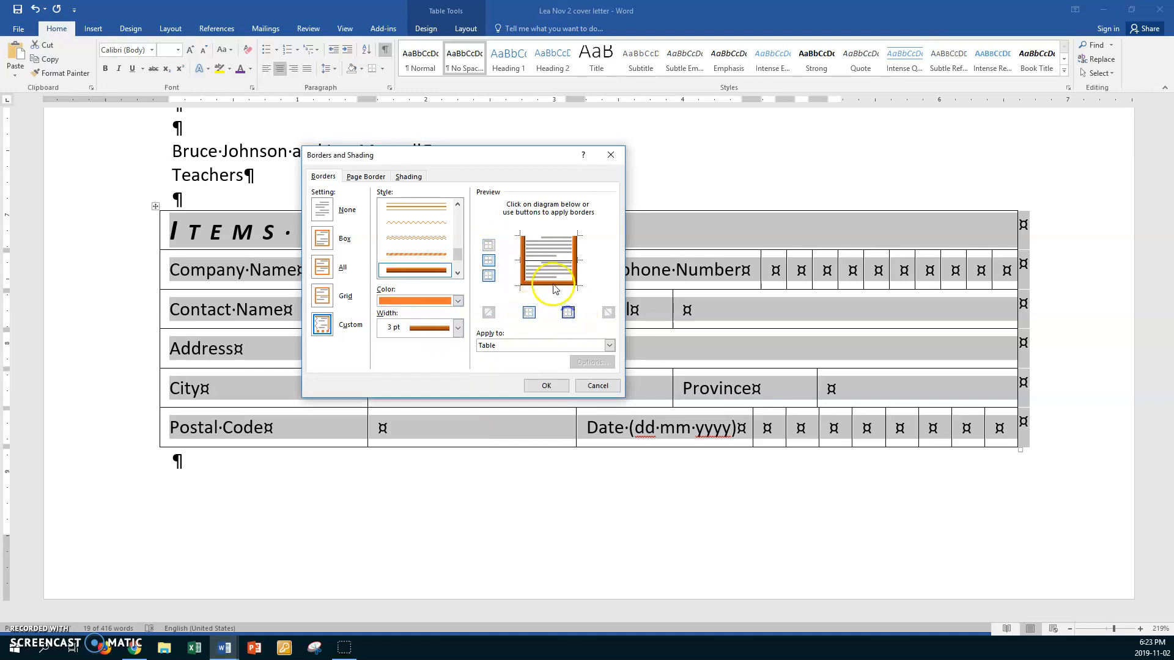
click(487, 247)
click(557, 386)
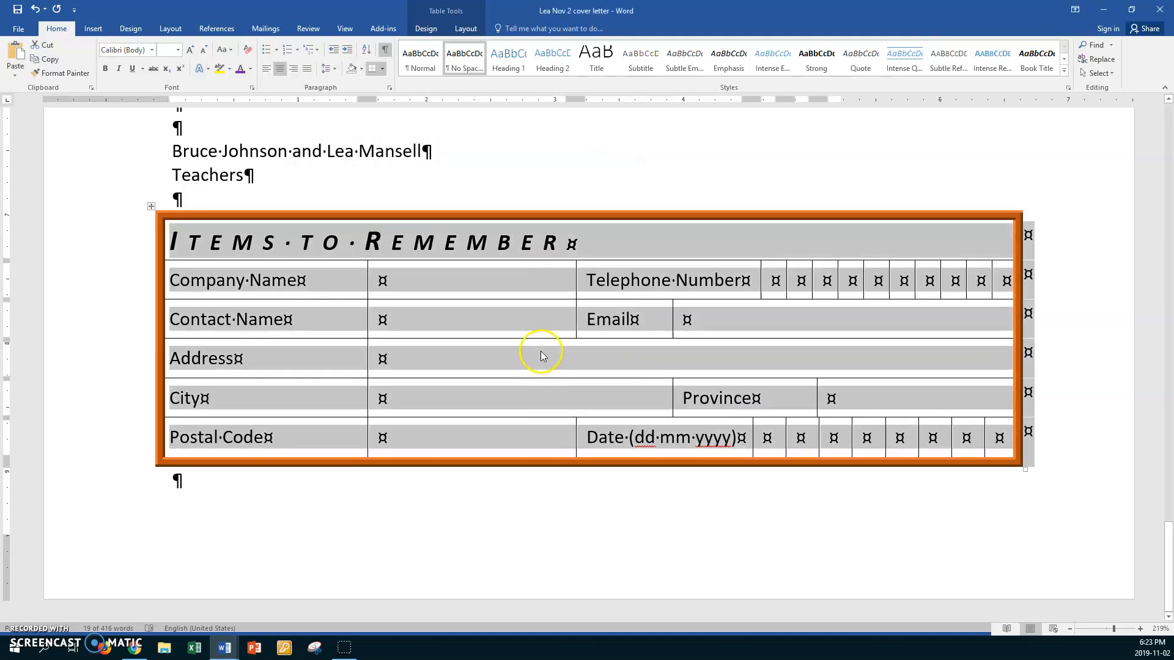
click(525, 294)
- Add the thick orange bottom border under the 'Items to Remember' title row
click(118, 251)
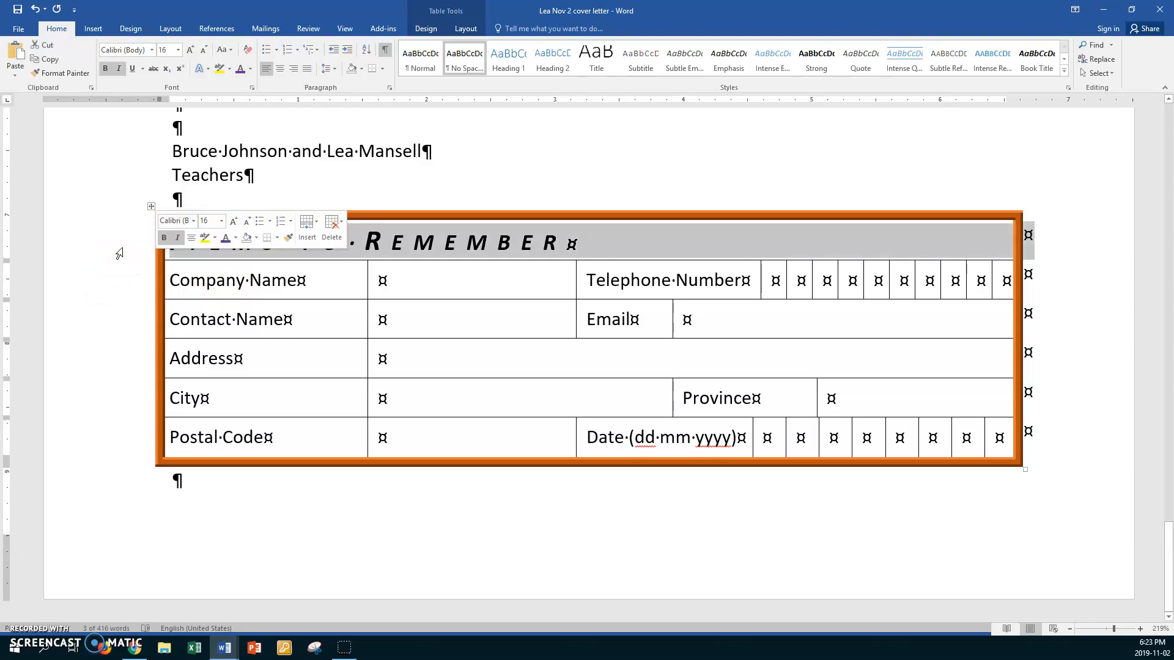
click(383, 69)
click(416, 309)
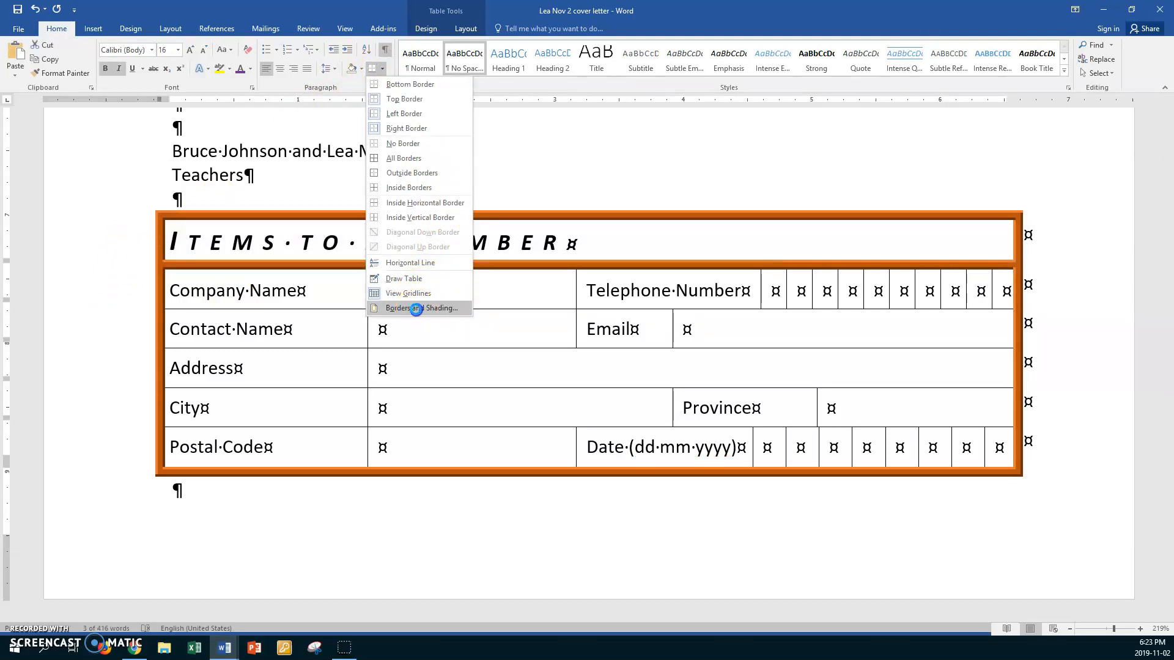
click(489, 279)
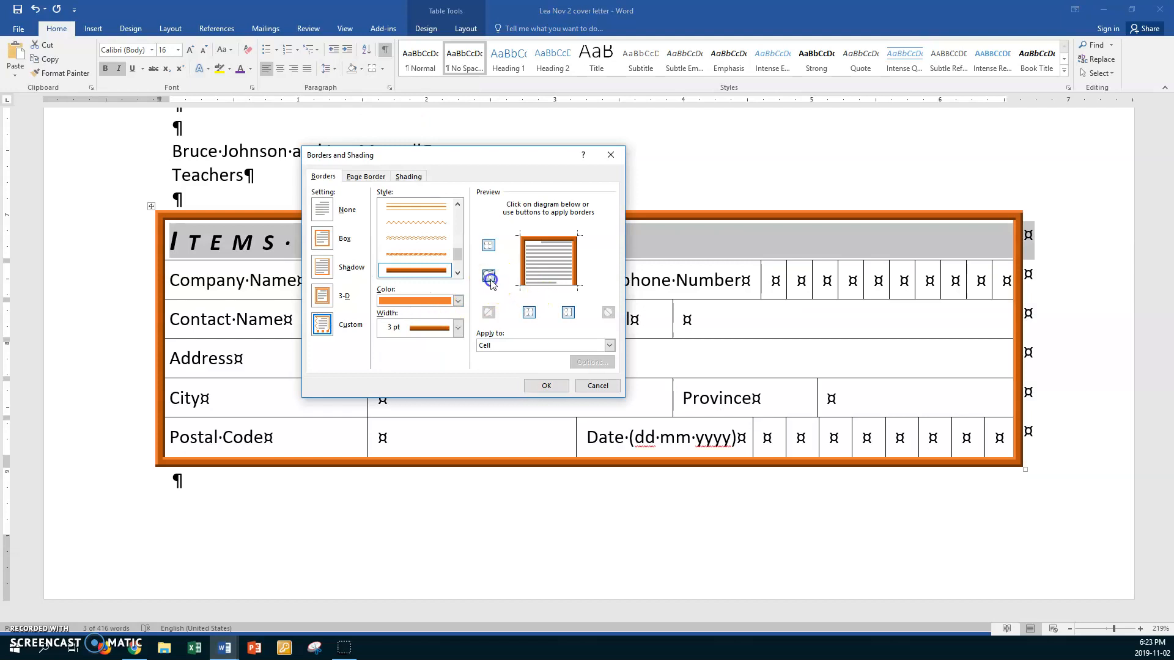
click(546, 385)
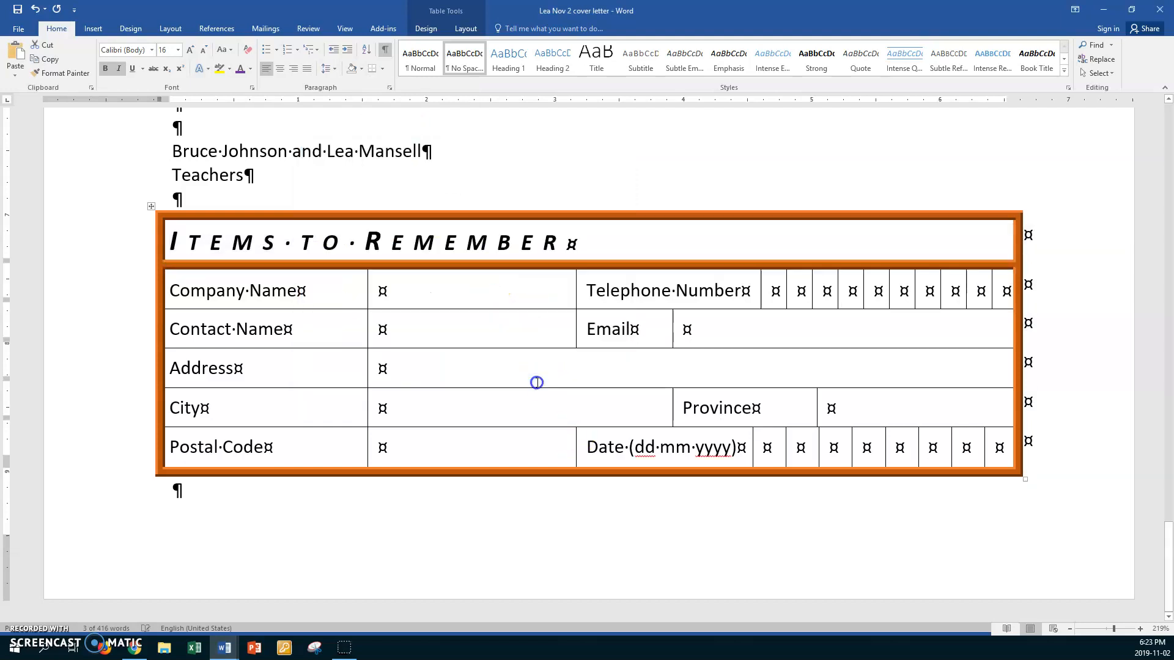
click(504, 333)
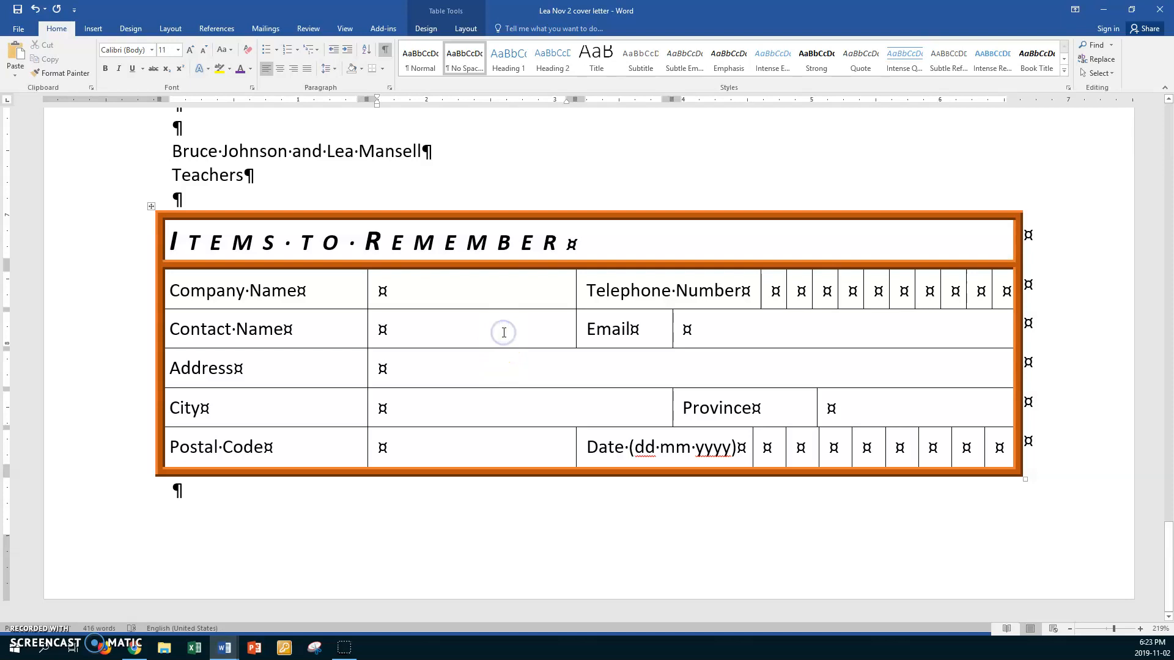